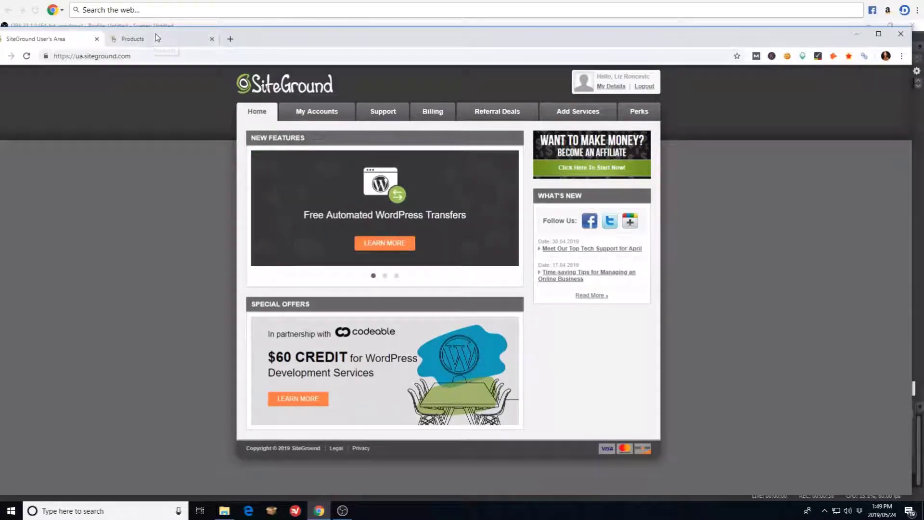
# Switch to the GoDaddy products page and open the DNS management of bestwebdesignnj.com
pyautogui.click(197, 39)
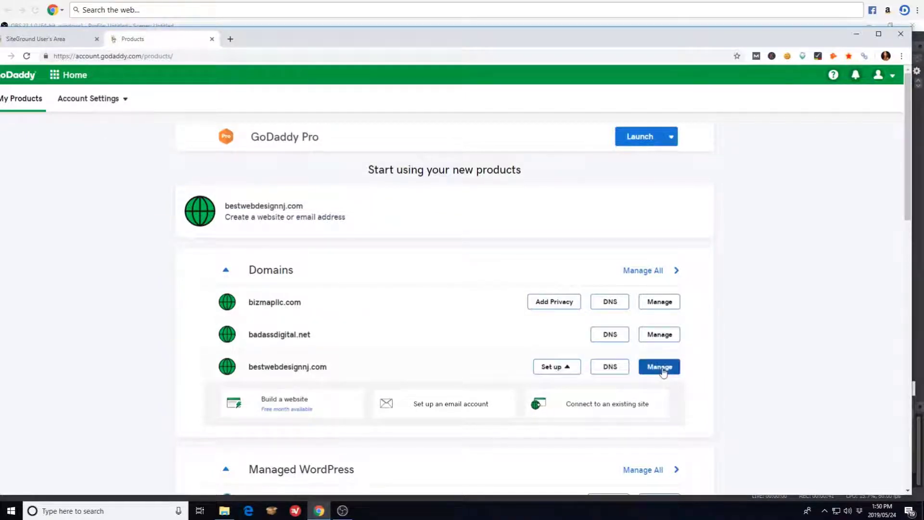
pyautogui.click(610, 370)
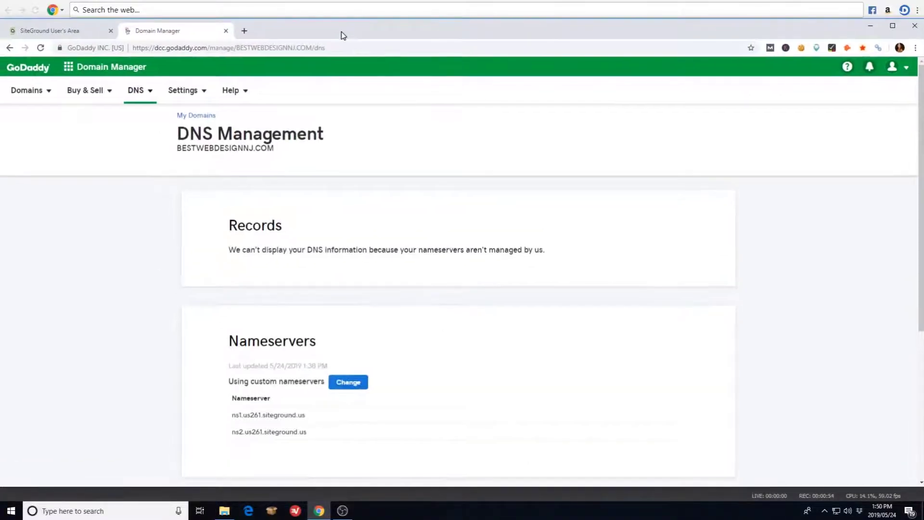
# Open the SiteGround cPanel for bestwebdesignnj.com and compare its name servers with the nameservers set at GoDaddy
pyautogui.click(57, 33)
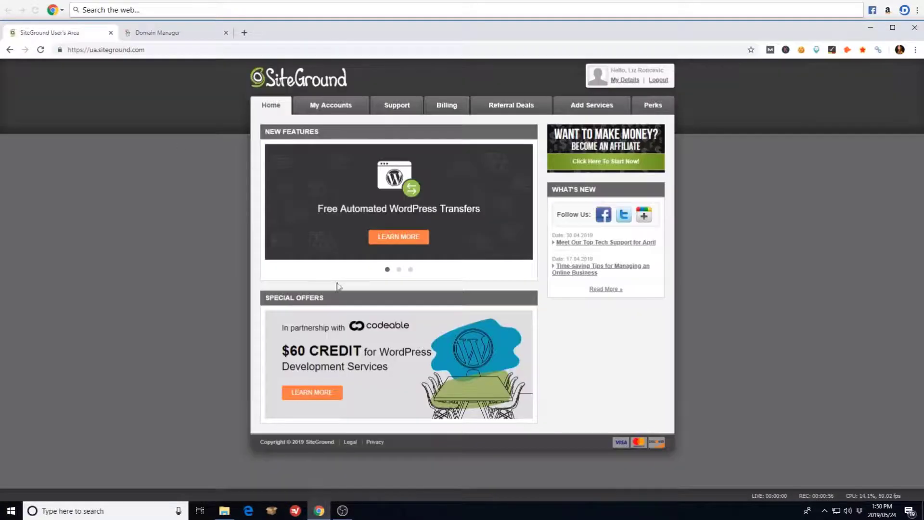
pyautogui.click(321, 105)
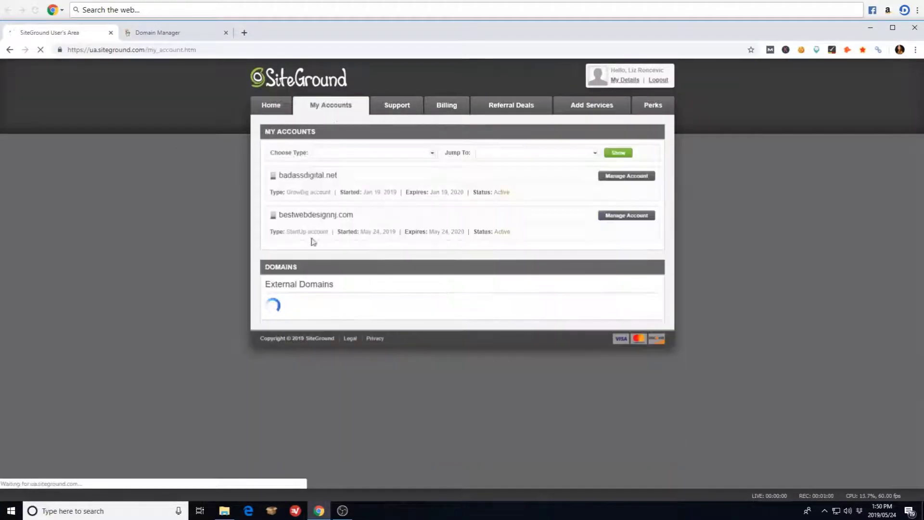
pyautogui.click(634, 216)
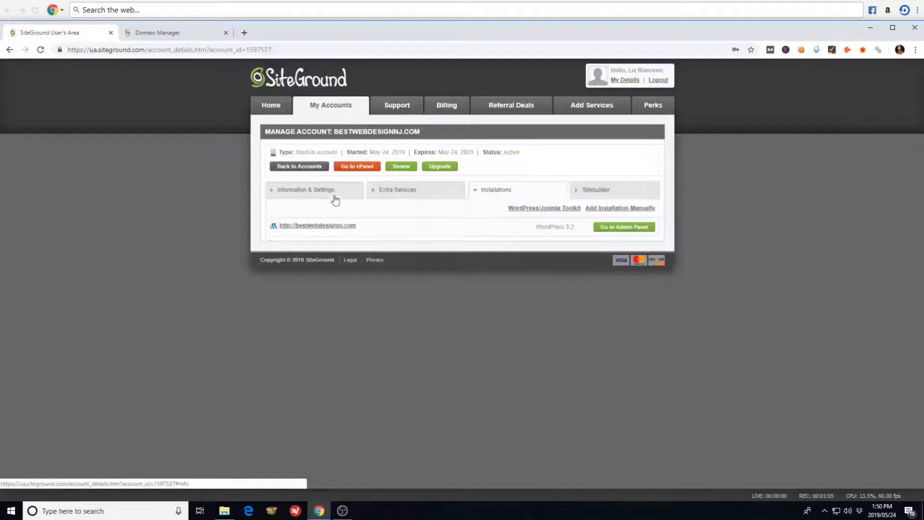
pyautogui.click(359, 169)
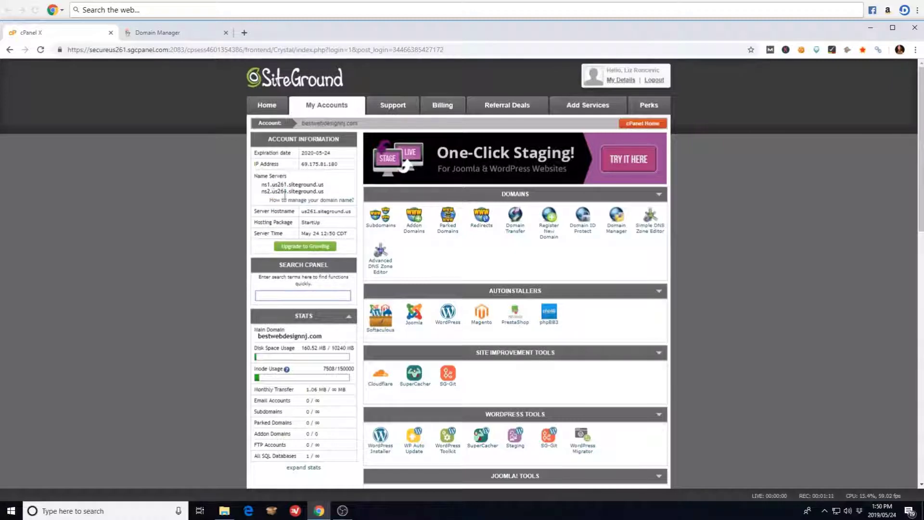
pyautogui.click(187, 36)
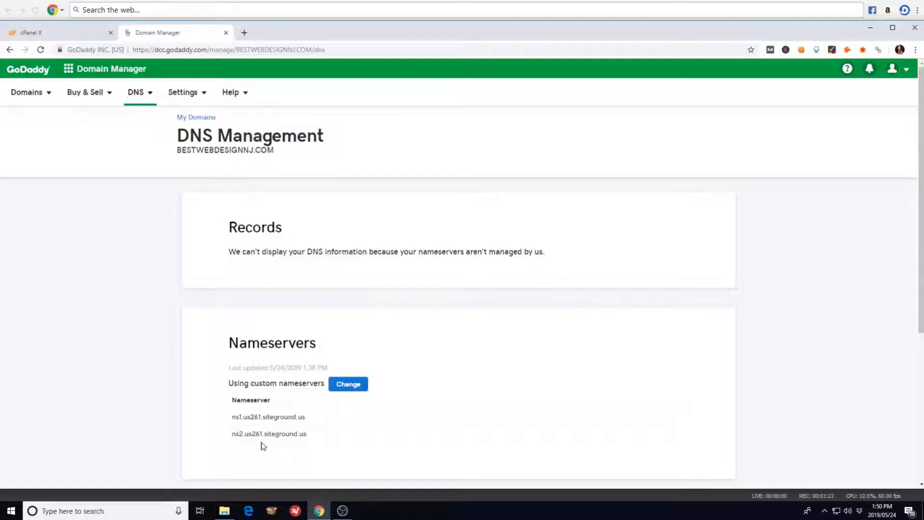
pyautogui.click(63, 39)
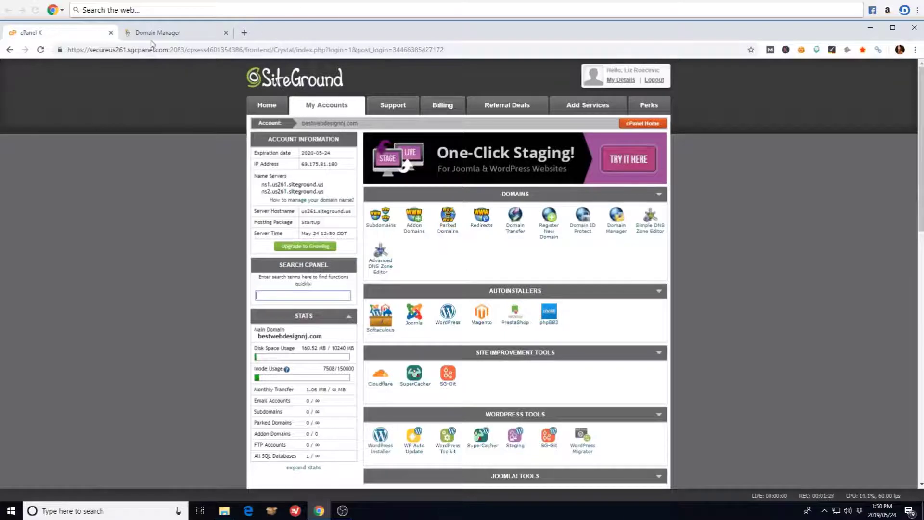
# Open bestwebdesignnj.com/wp-admin in a new browser tab and log in to WordPress with the saved credentials
pyautogui.click(244, 33)
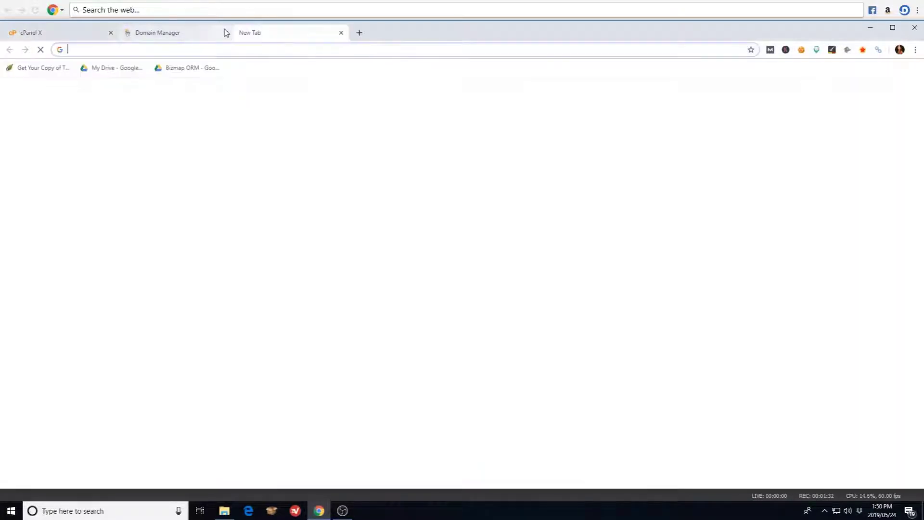
pyautogui.write('best')
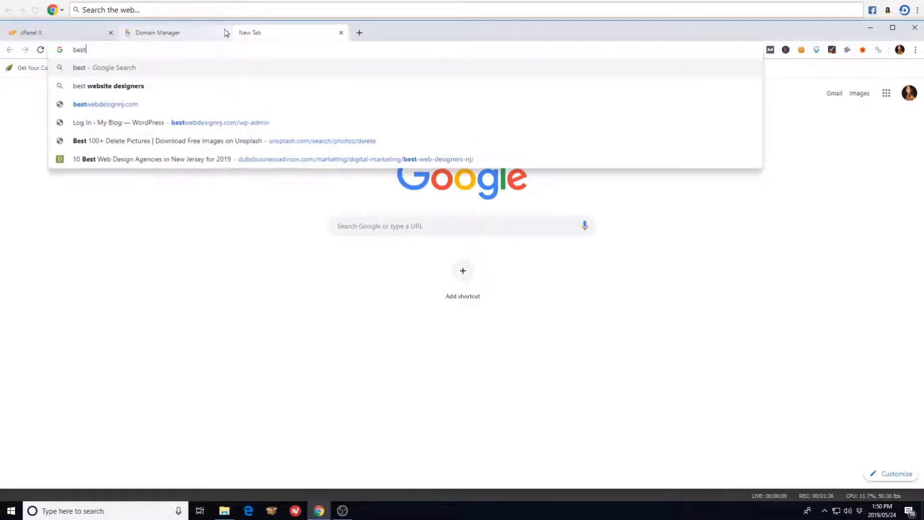
pyautogui.write('webdesignnj.com/wp-admin')
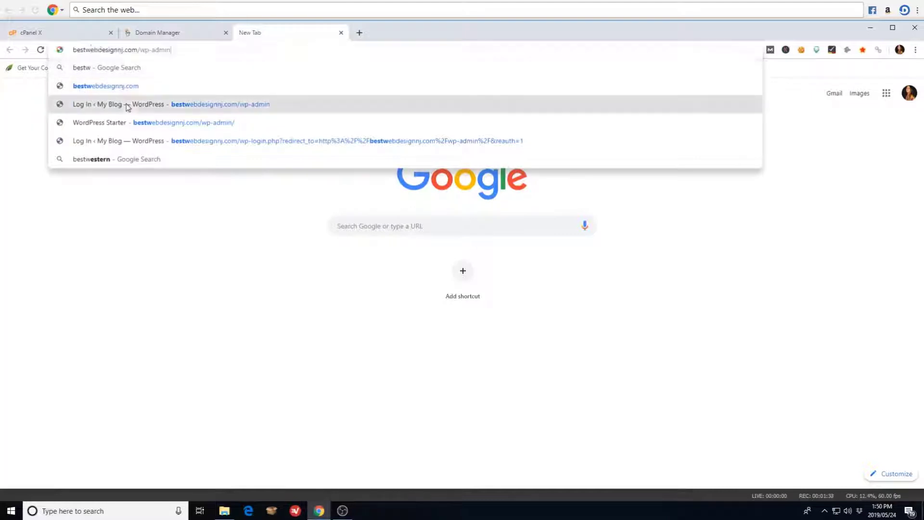
pyautogui.click(127, 104)
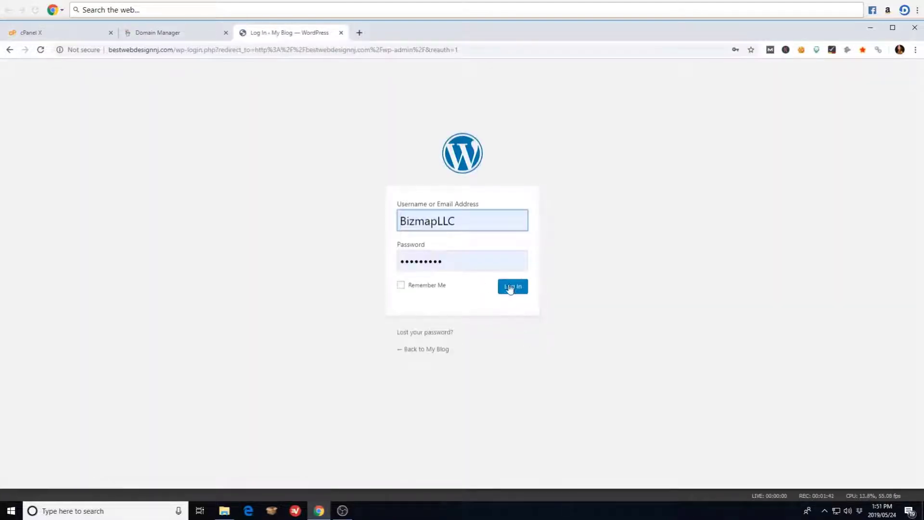
pyautogui.click(510, 286)
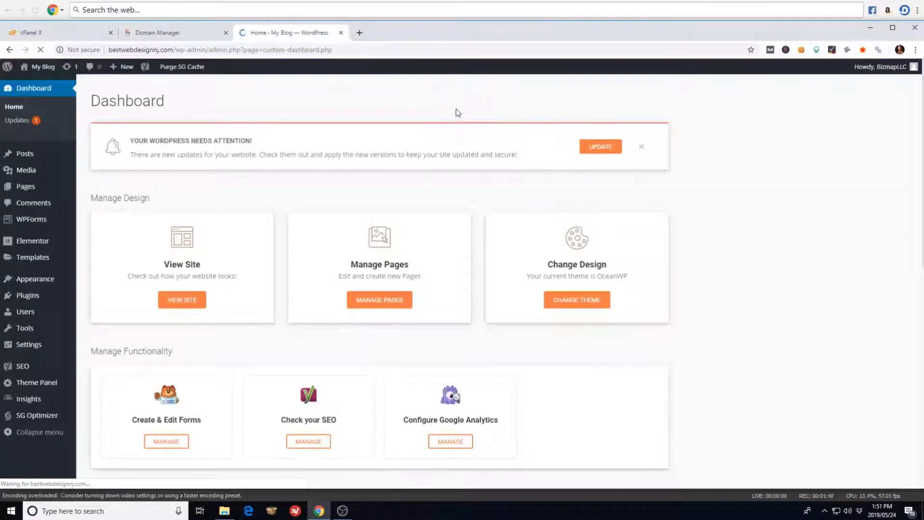
pyautogui.moveTo(29, 71)
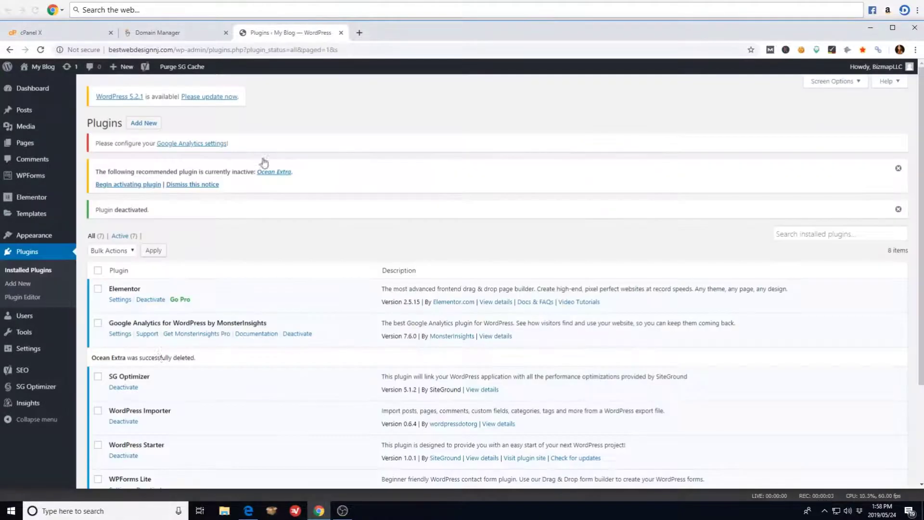
# Deactivate the WPForms Lite plugin with the reason "I no longer need the plugin" and delete it with its data
pyautogui.scroll(-1, 164, 366)
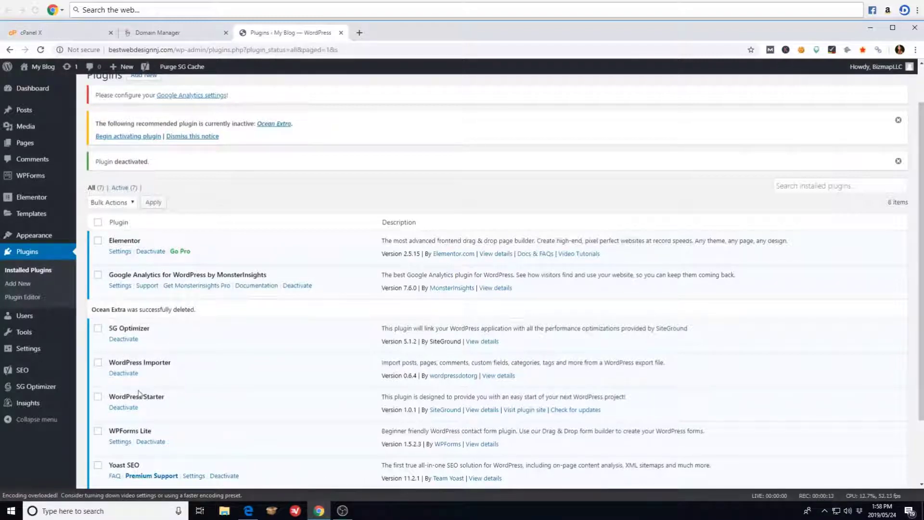
pyautogui.scroll(-2, 124, 396)
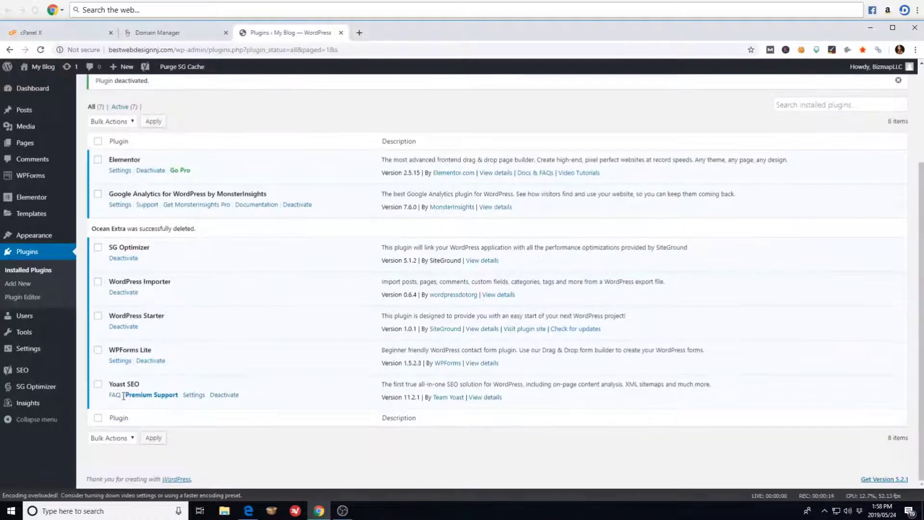
pyautogui.click(151, 362)
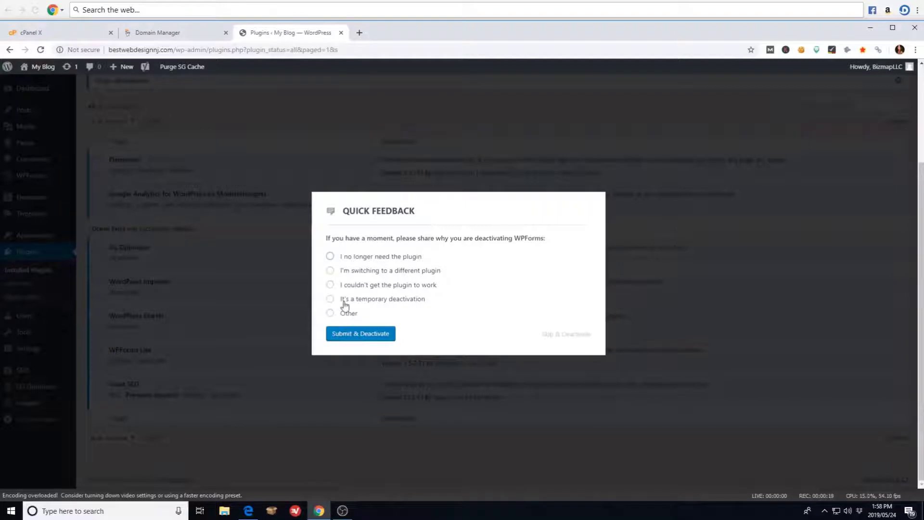
pyautogui.click(329, 257)
pyautogui.click(357, 333)
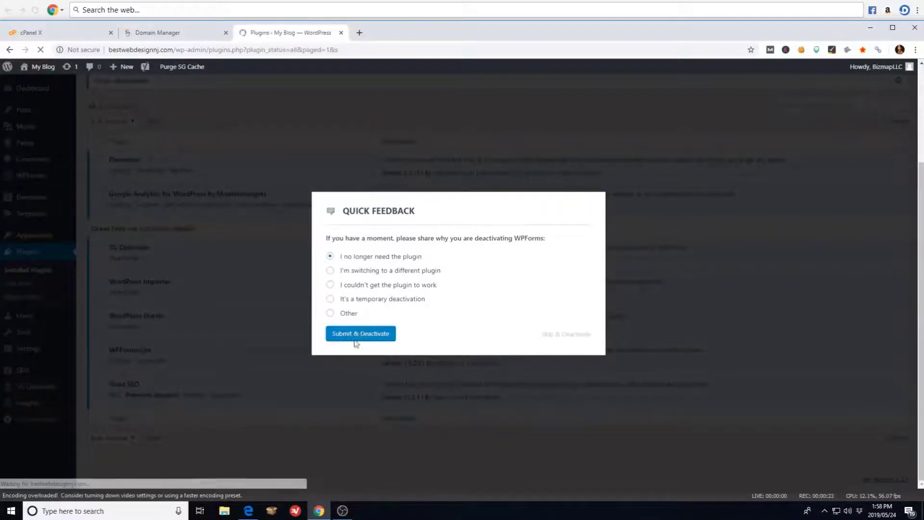
pyautogui.scroll(-2, 241, 394)
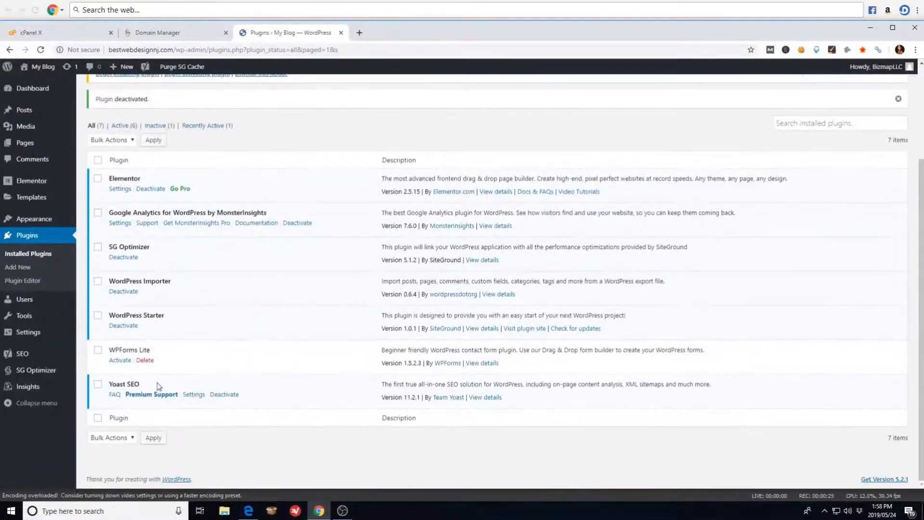
pyautogui.click(145, 360)
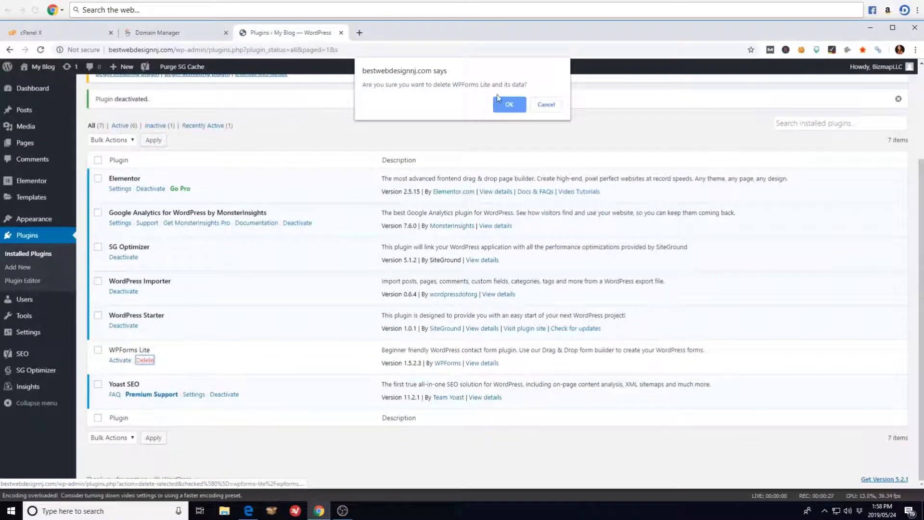
pyautogui.click(501, 102)
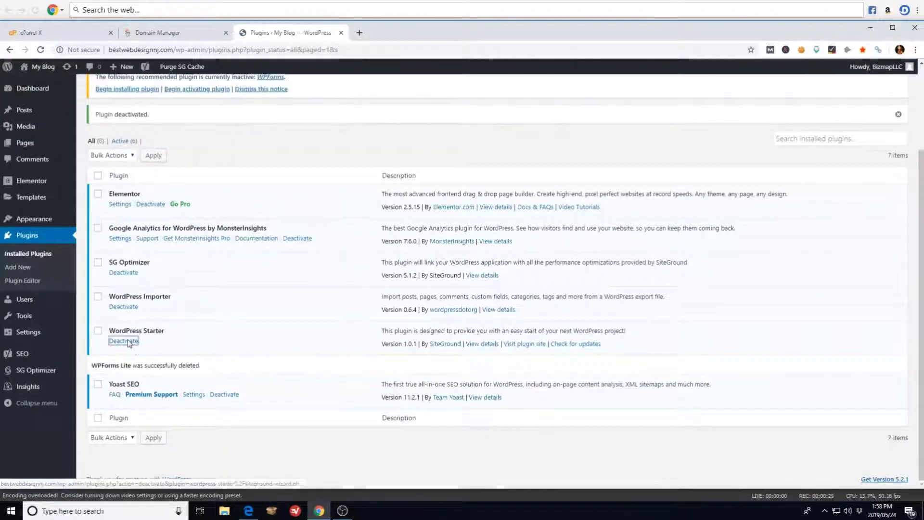
# Deactivate the WordPress Starter plugin and delete it with its data
pyautogui.click(124, 341)
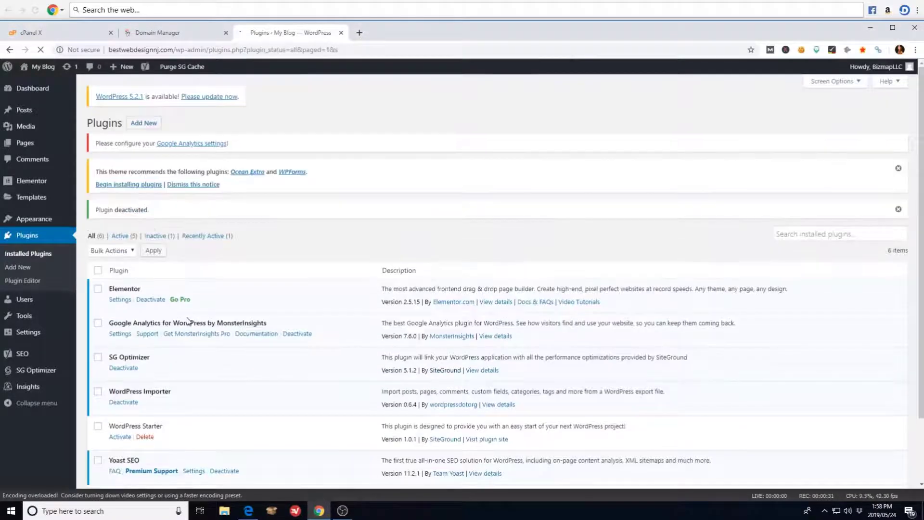
pyautogui.click(144, 436)
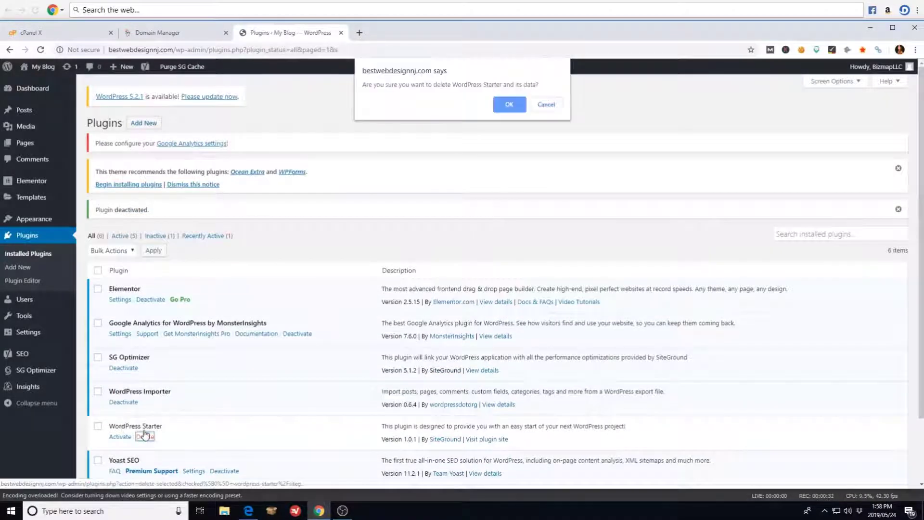
pyautogui.click(502, 103)
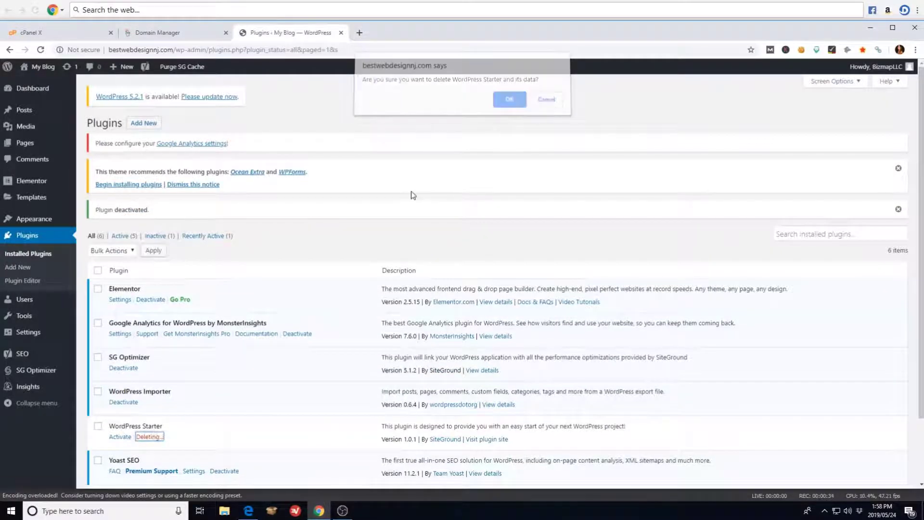
# Deactivate the WordPress Importer plugin and delete it with its data
pyautogui.click(120, 405)
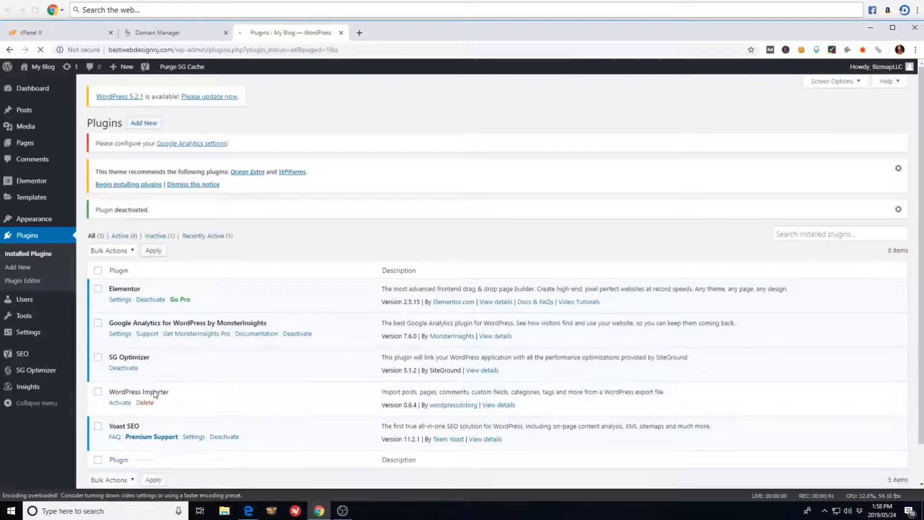
pyautogui.click(145, 404)
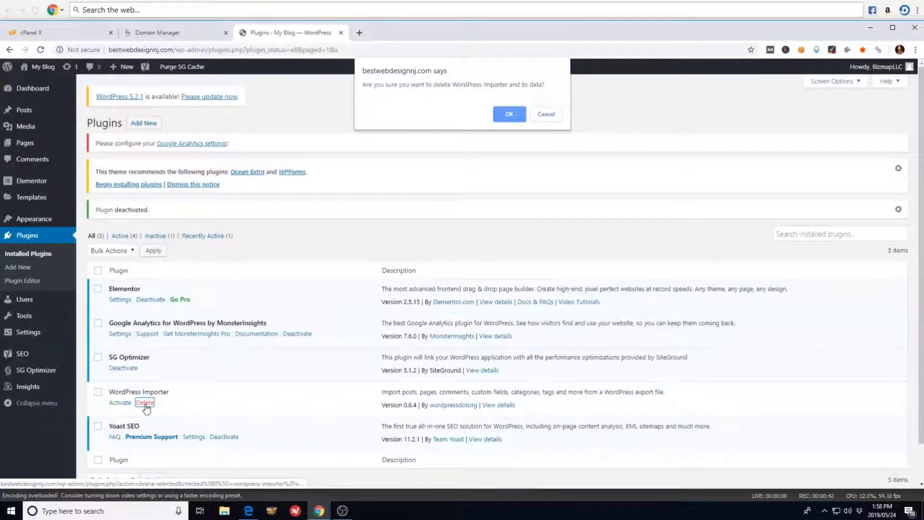
pyautogui.press('Return')
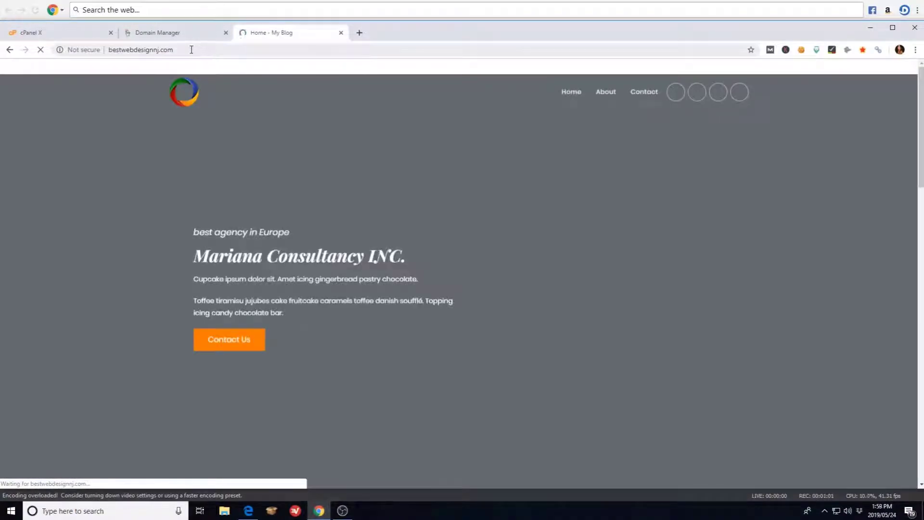
# Copy the web address of the bestwebdesignnj.com home page
pyautogui.click(193, 51)
pyautogui.rightClick(193, 50)
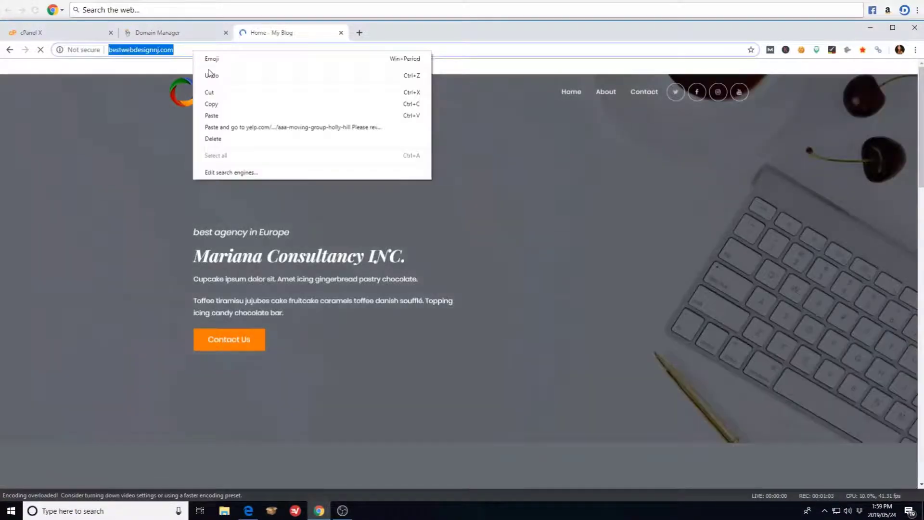
pyautogui.click(219, 104)
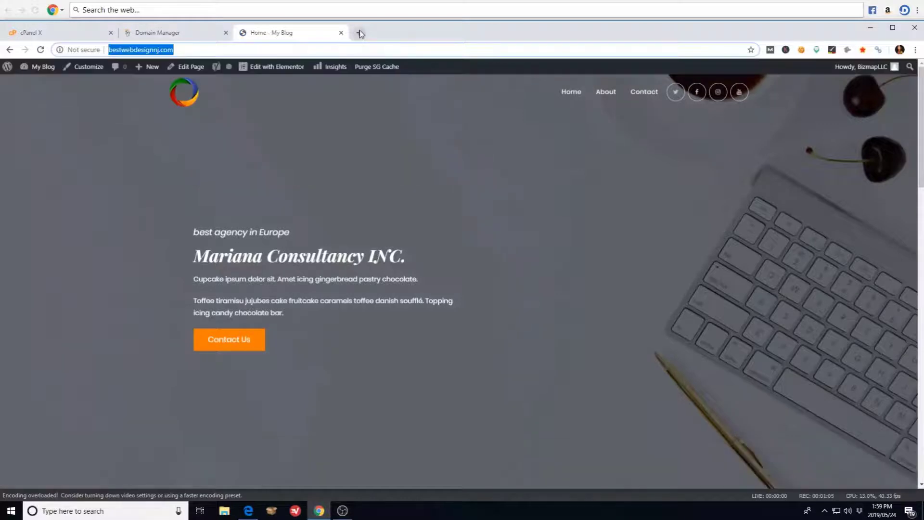
# Search Google for "pingdom speed test" in a new browser tab and open the Pingdom Tools website
pyautogui.click(360, 33)
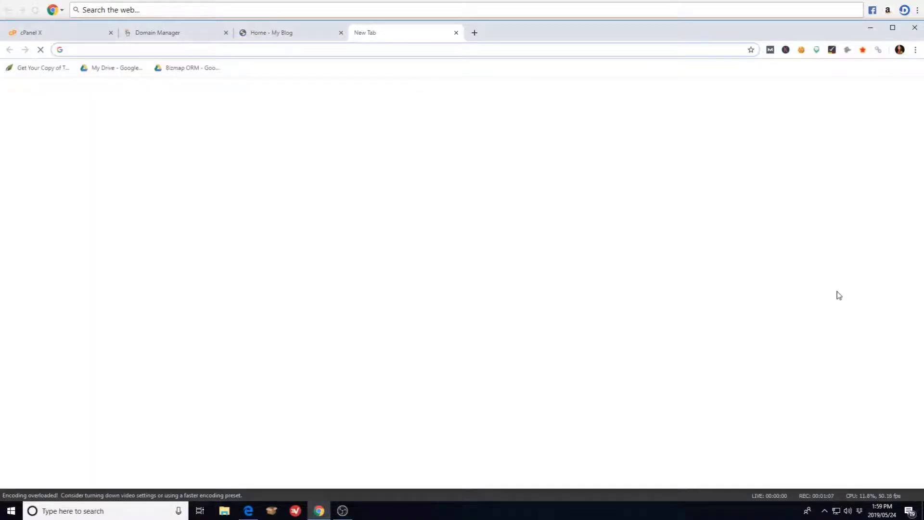
pyautogui.write('pin')
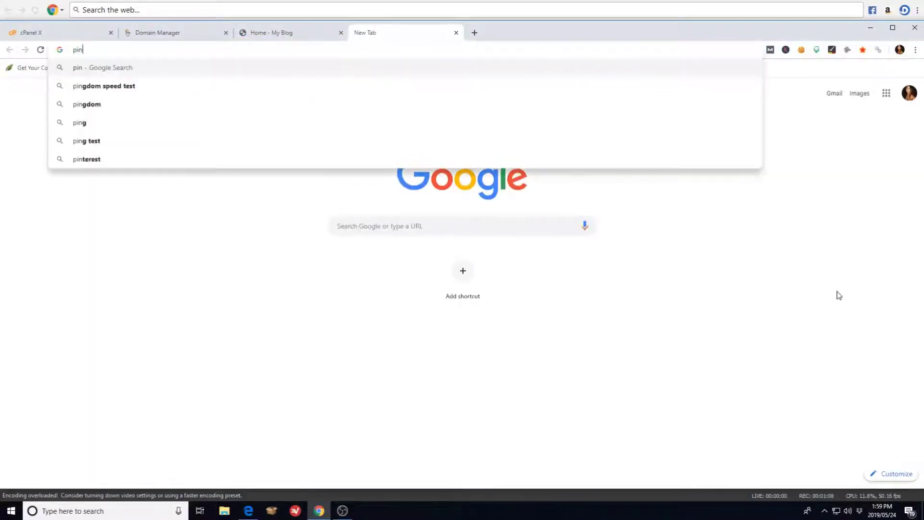
pyautogui.write('g')
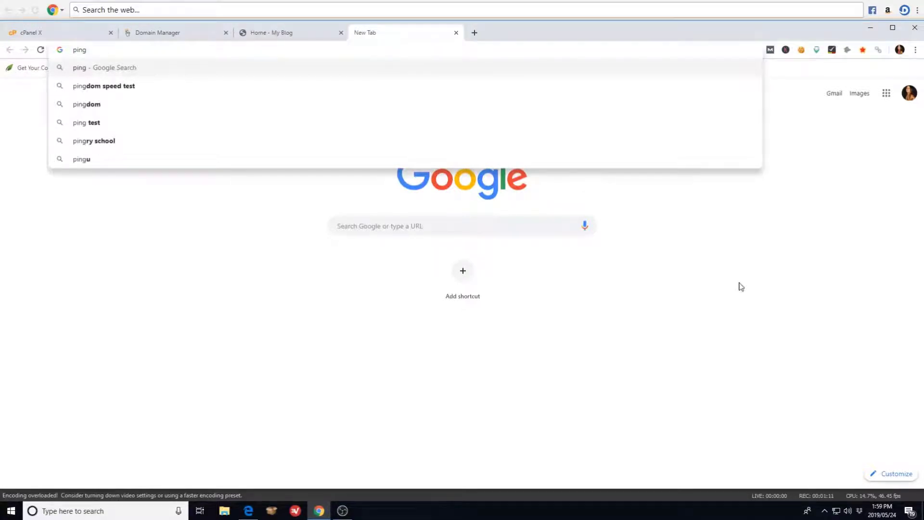
pyautogui.click(103, 86)
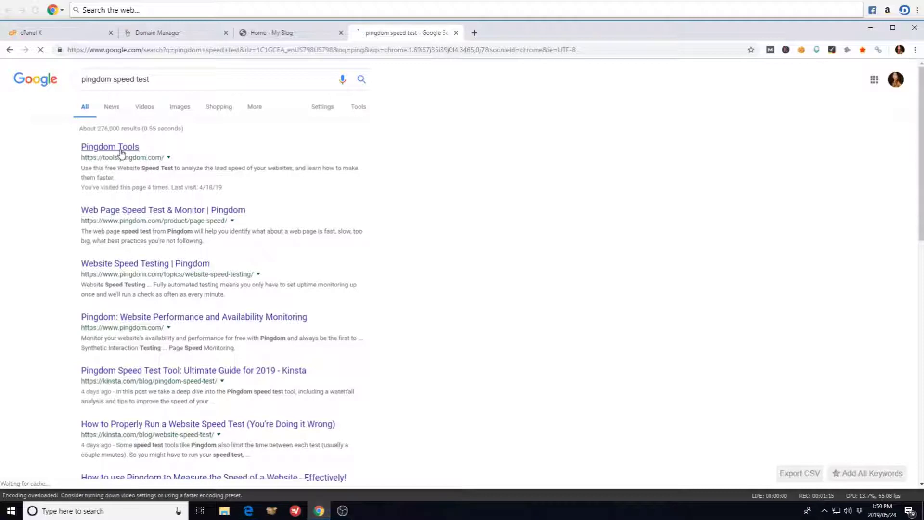
pyautogui.click(120, 147)
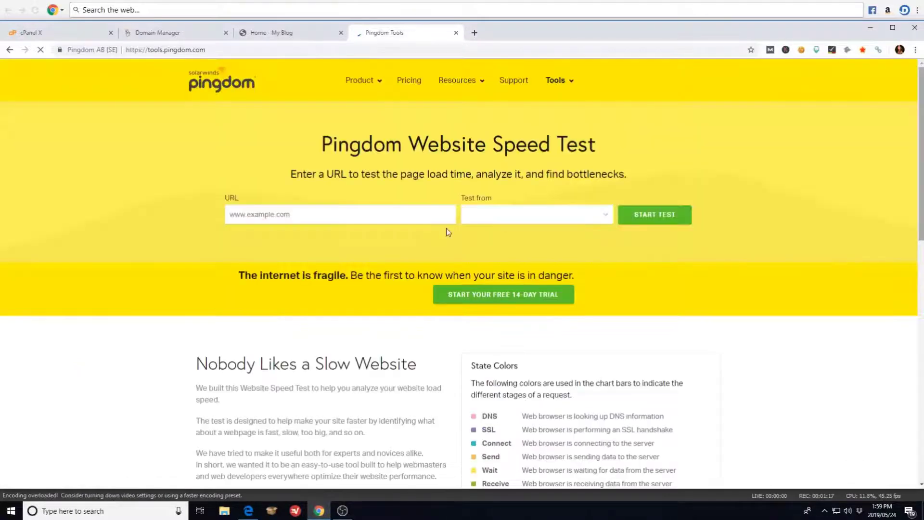
pyautogui.rightClick(264, 214)
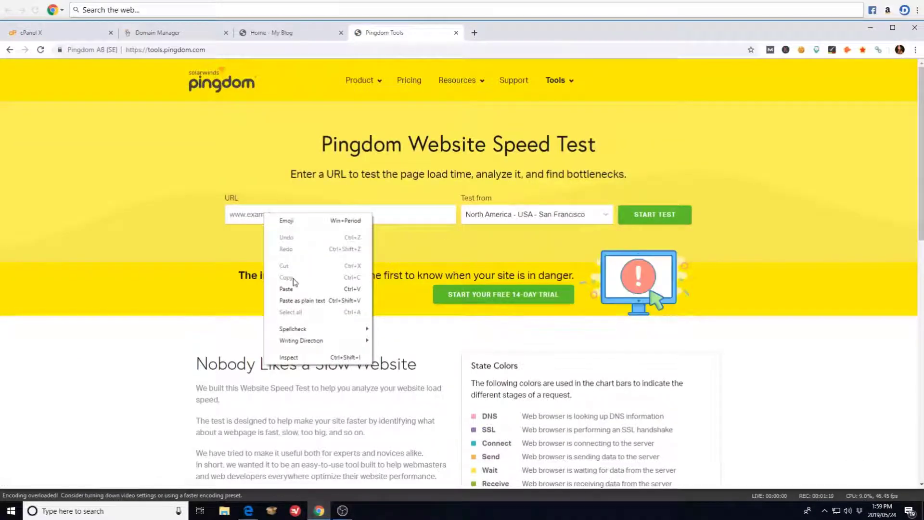
pyautogui.click(287, 289)
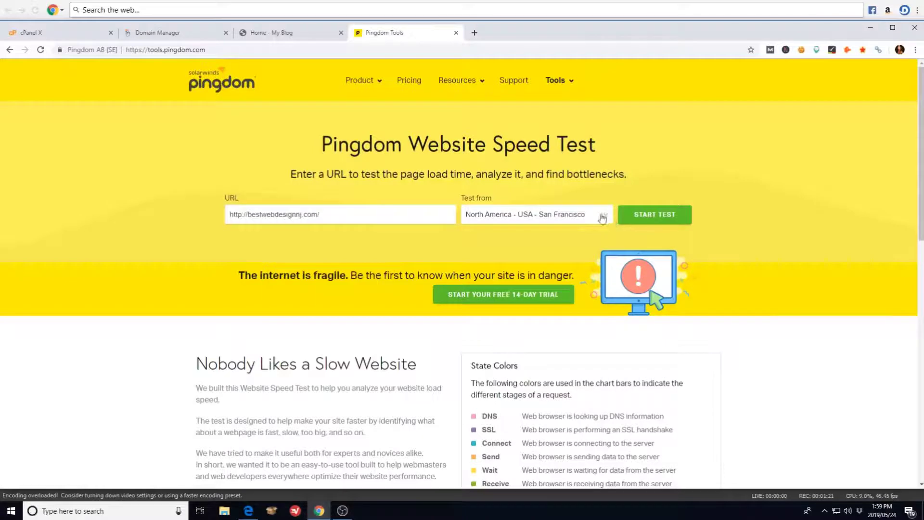
pyautogui.click(601, 217)
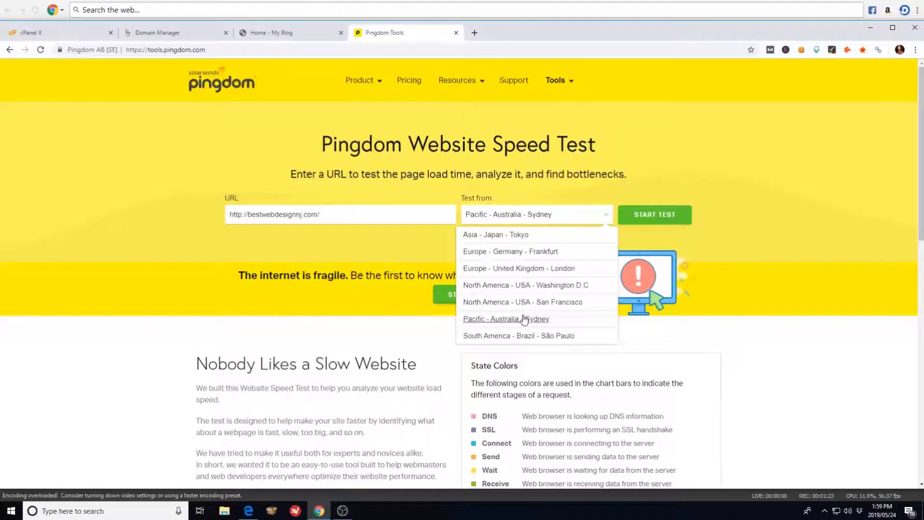
pyautogui.click(524, 288)
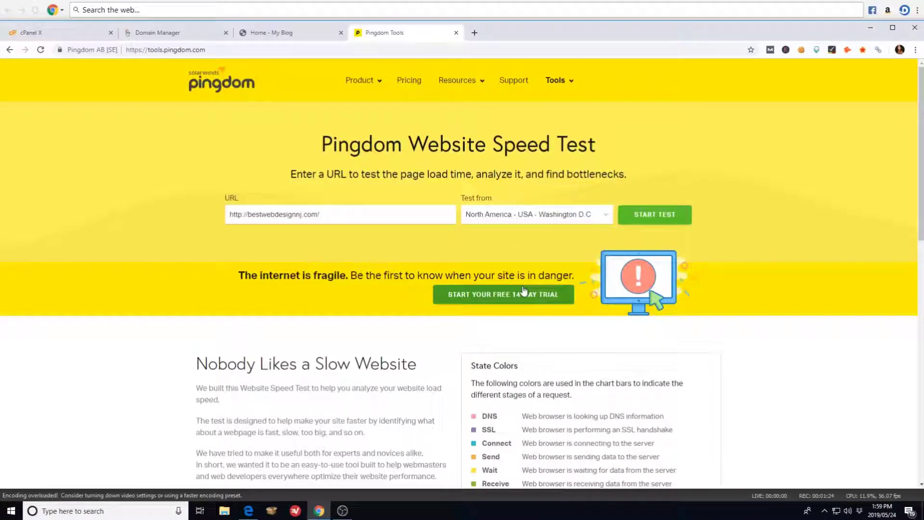
pyautogui.click(663, 217)
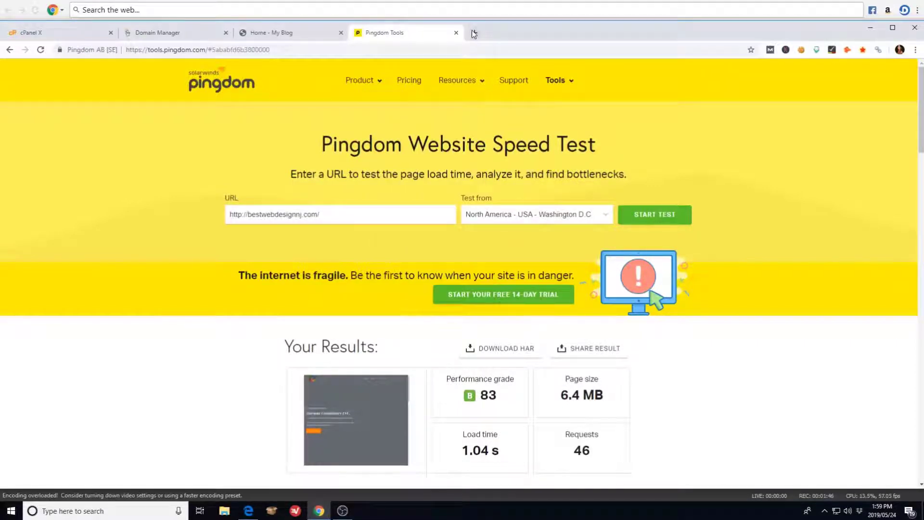
# Search Google for "website speed test" and open the GTmetrix website
pyautogui.click(370, 48)
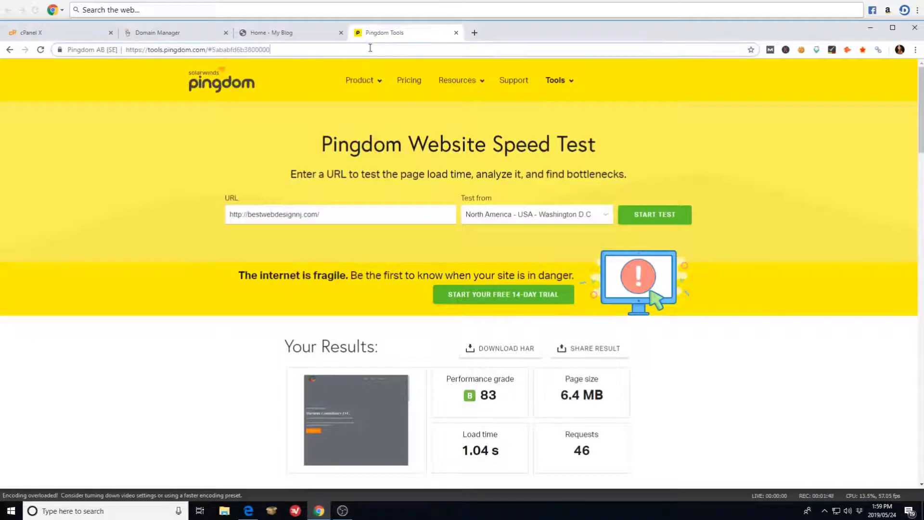
pyautogui.hotkey('ctrl', 'a')
pyautogui.write('w')
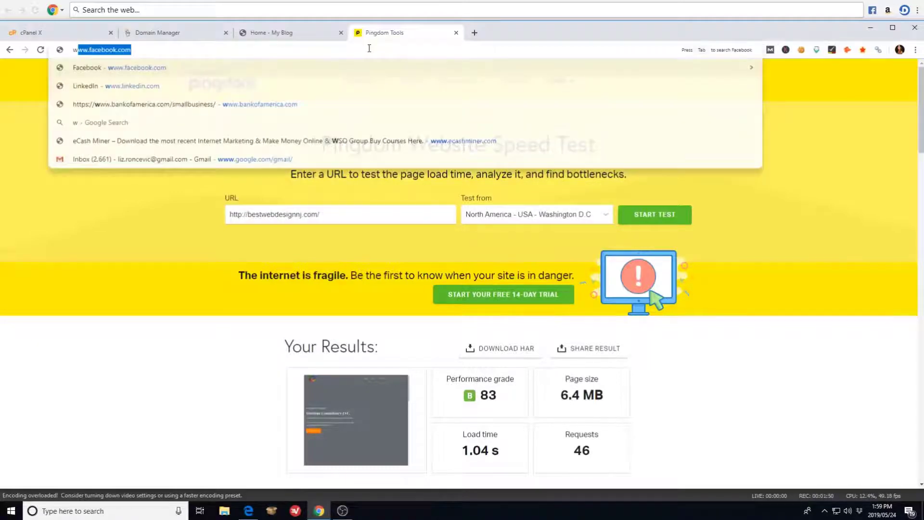
pyautogui.write('ebsite sp')
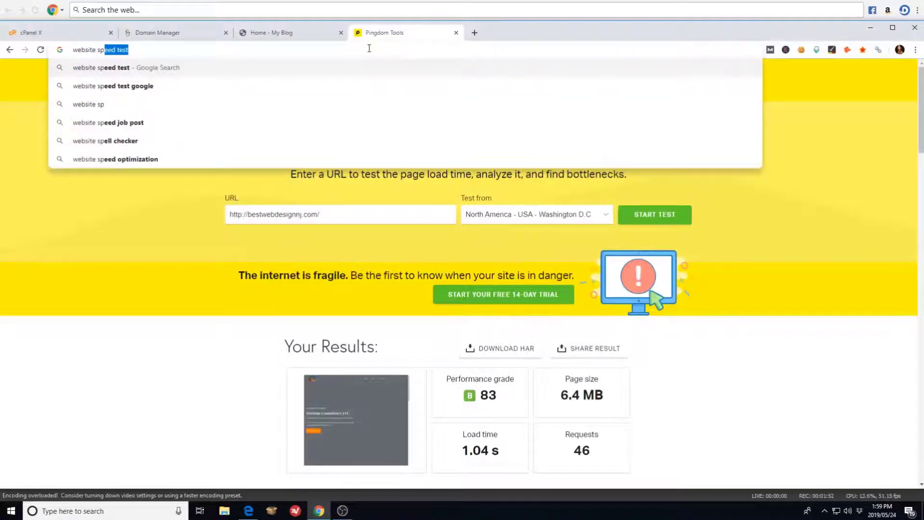
pyautogui.press('Return')
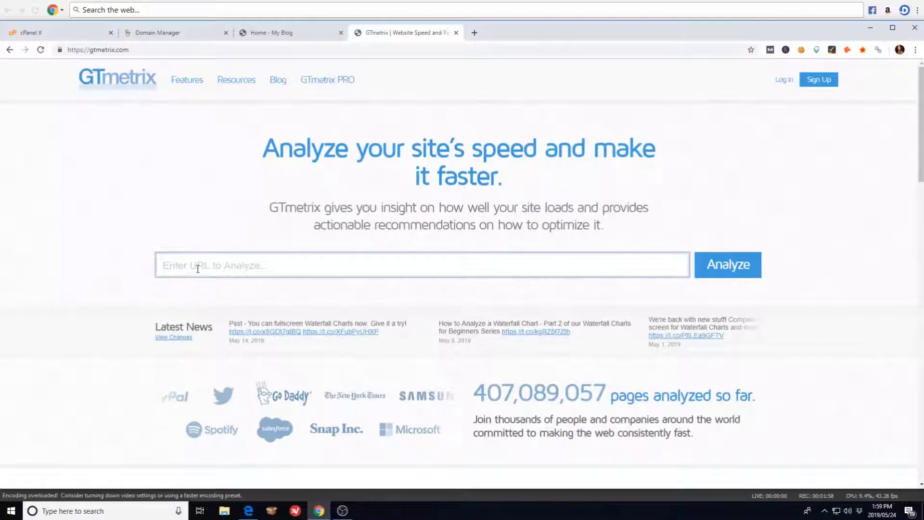
# Analyze the copied bestwebdesignnj.com home page address with GTmetrix
pyautogui.rightClick(198, 268)
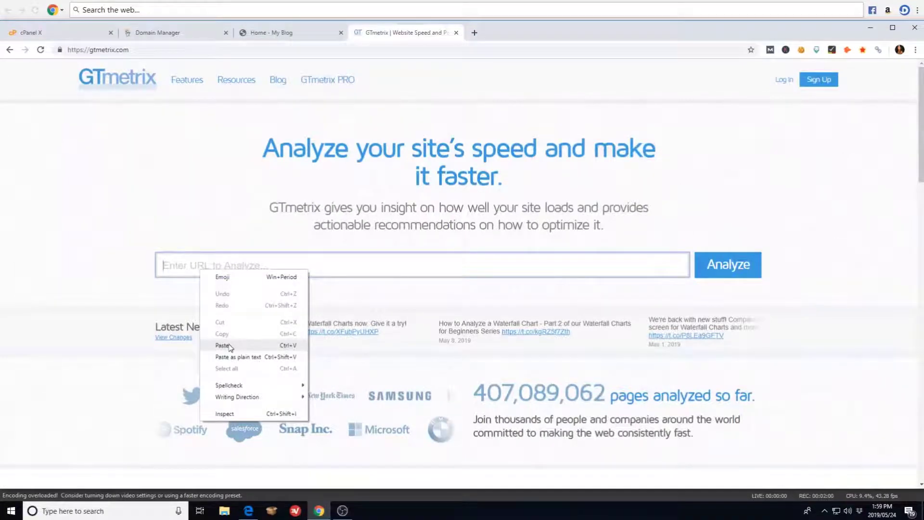
pyautogui.click(229, 345)
pyautogui.click(728, 265)
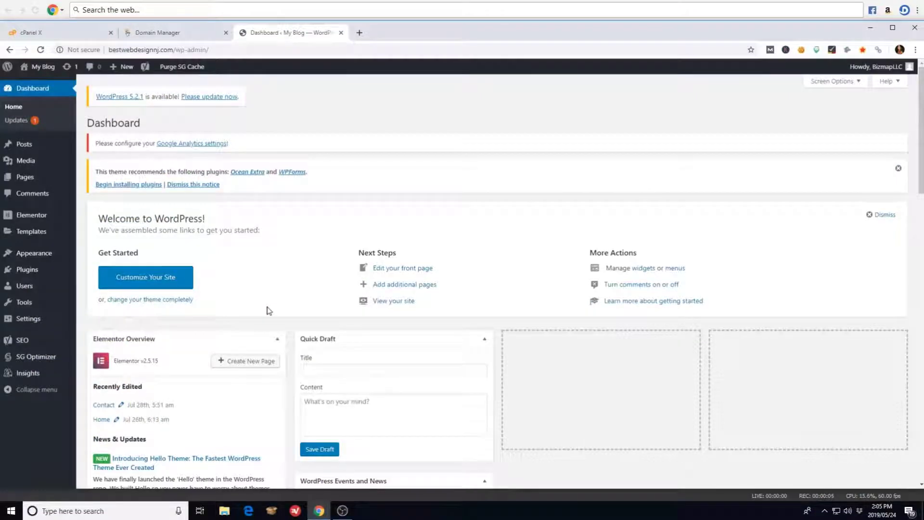
# Move all existing pages of the WordPress site to the trash in one bulk action
pyautogui.click(24, 179)
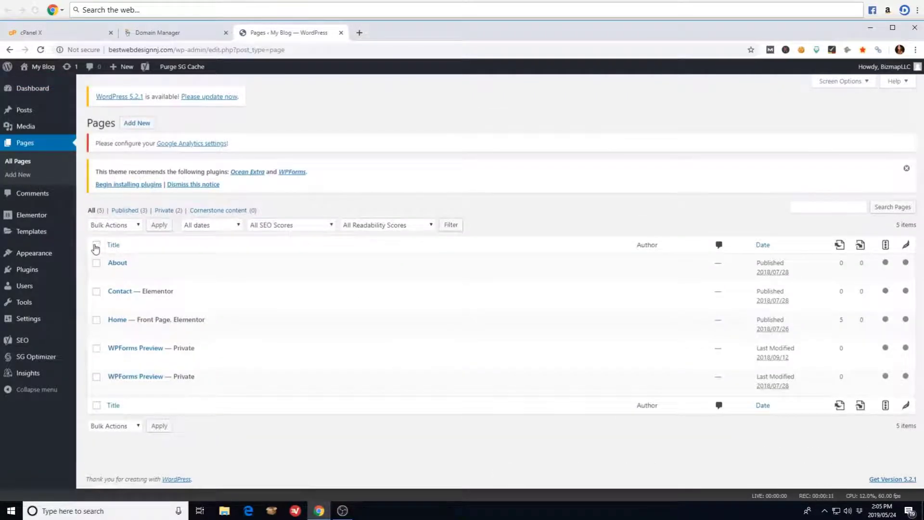
pyautogui.click(96, 246)
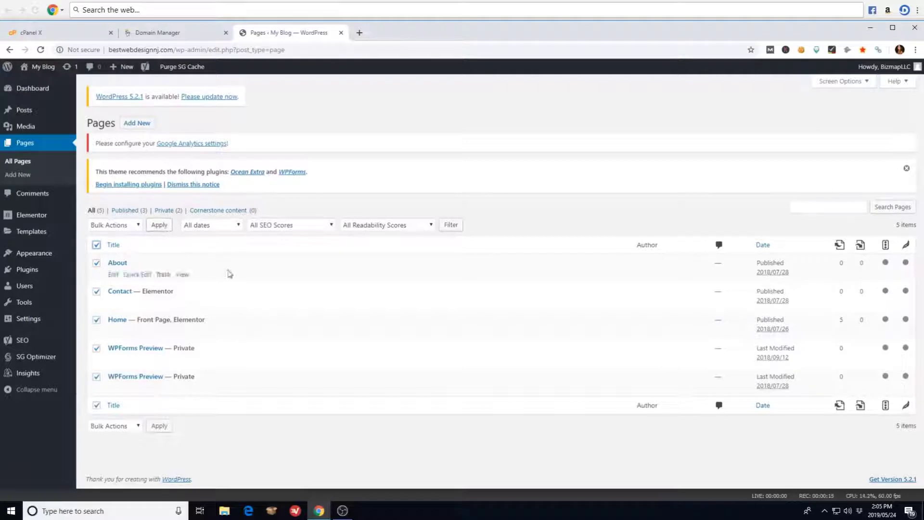
pyautogui.click(137, 226)
pyautogui.click(104, 255)
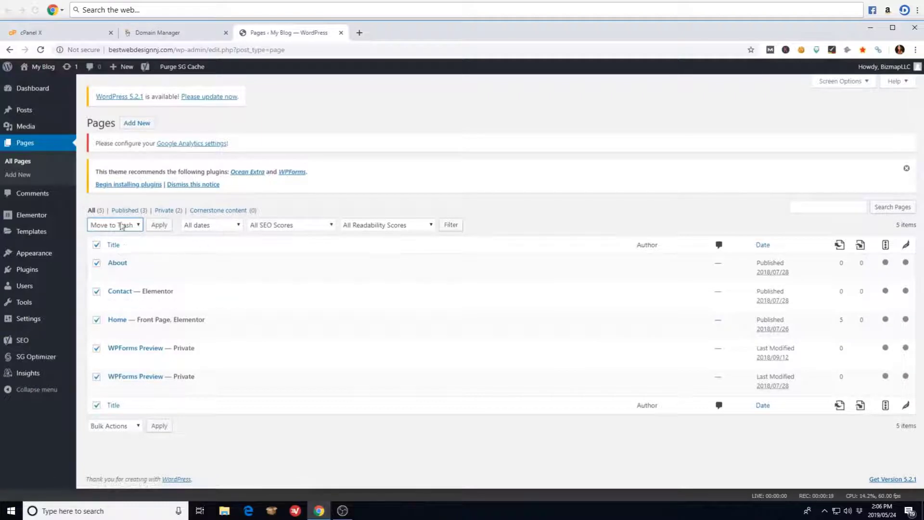
pyautogui.click(160, 226)
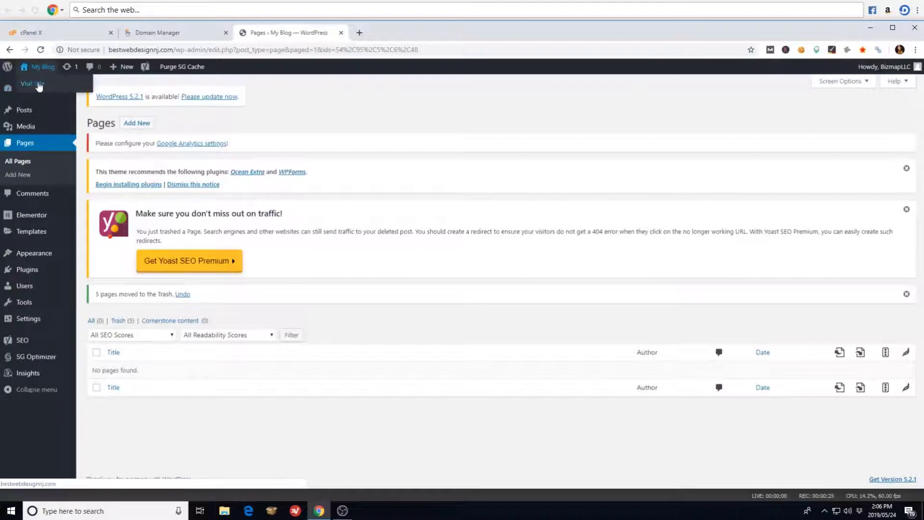
# View the site's public home page, and return to the WordPress dashboard
pyautogui.click(38, 85)
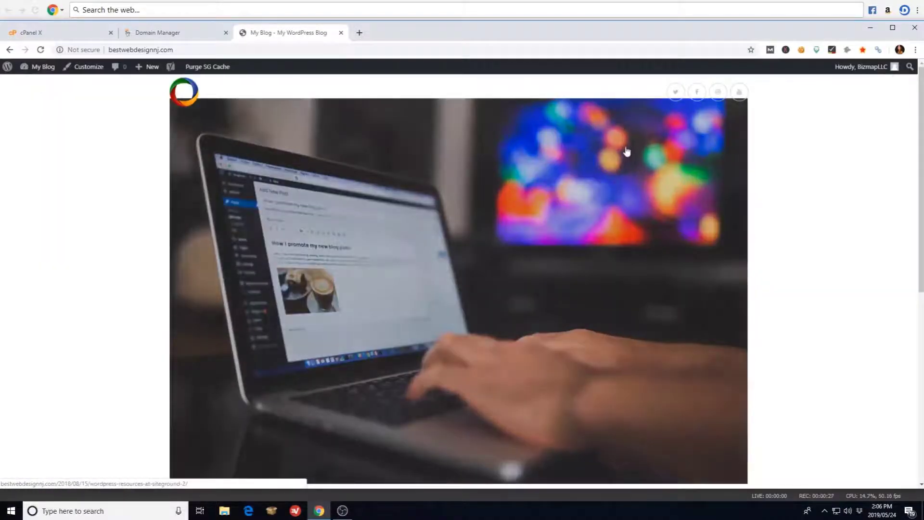
pyautogui.moveTo(29, 68)
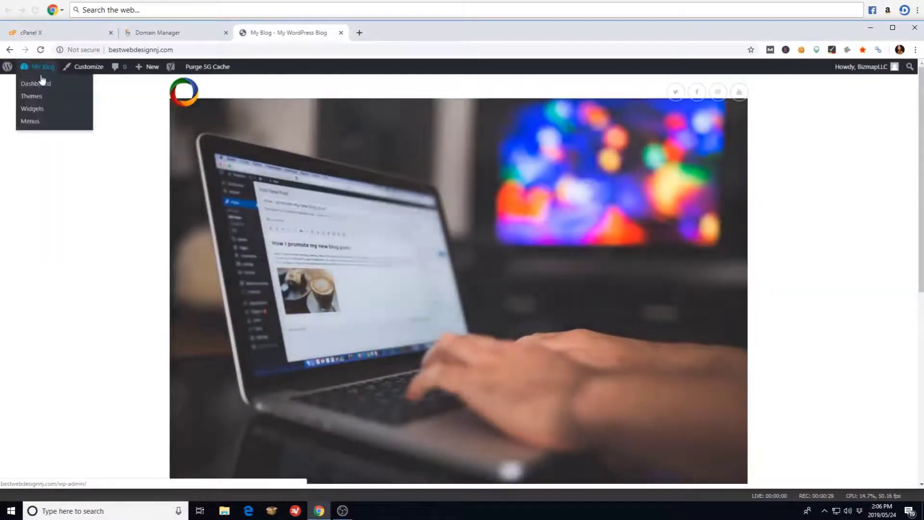
pyautogui.click(42, 86)
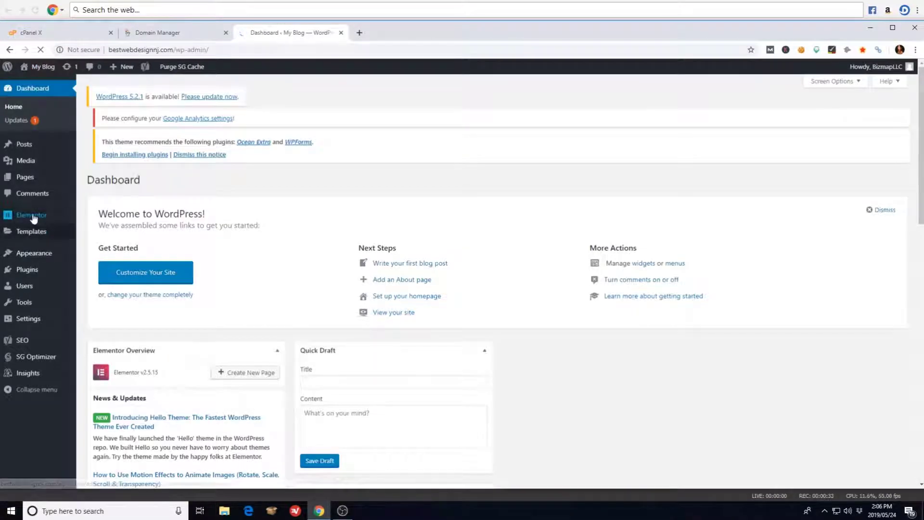
# Add a new page titled "Home", dismissing the block editor's welcome tip
pyautogui.moveTo(28, 179)
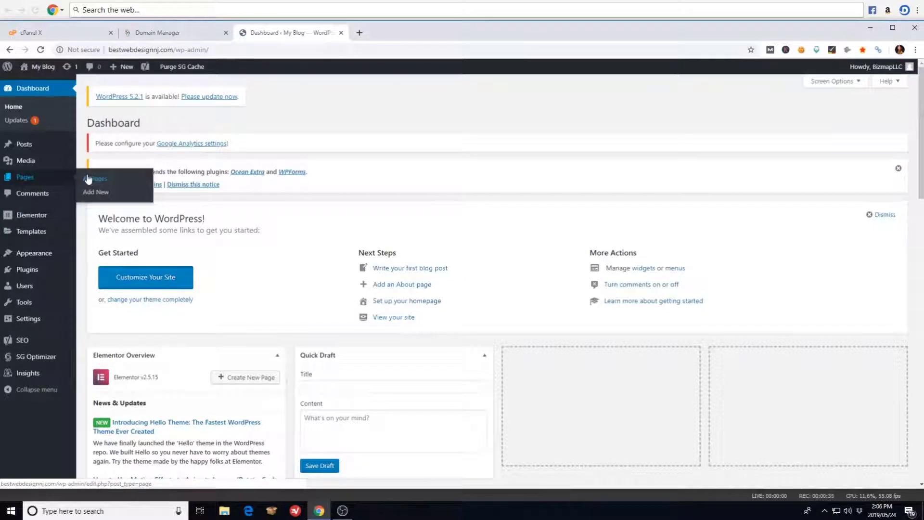
pyautogui.click(95, 193)
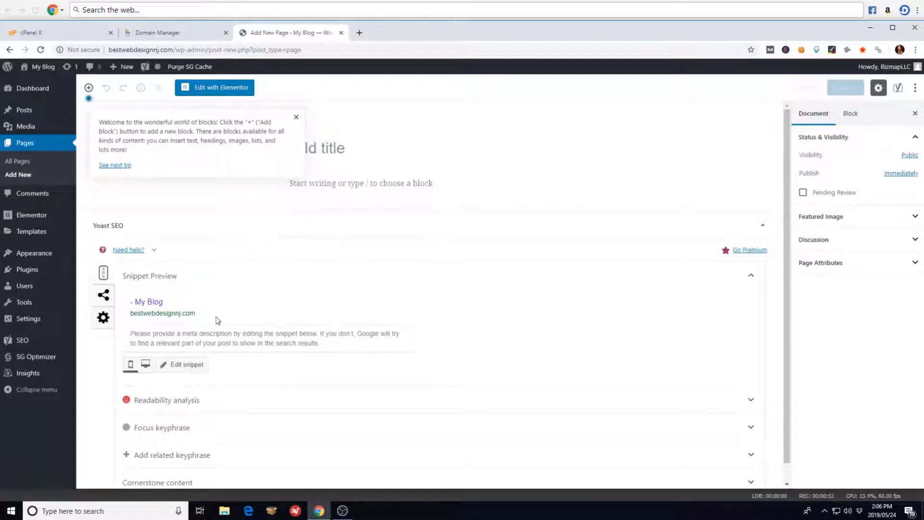
pyautogui.click(297, 118)
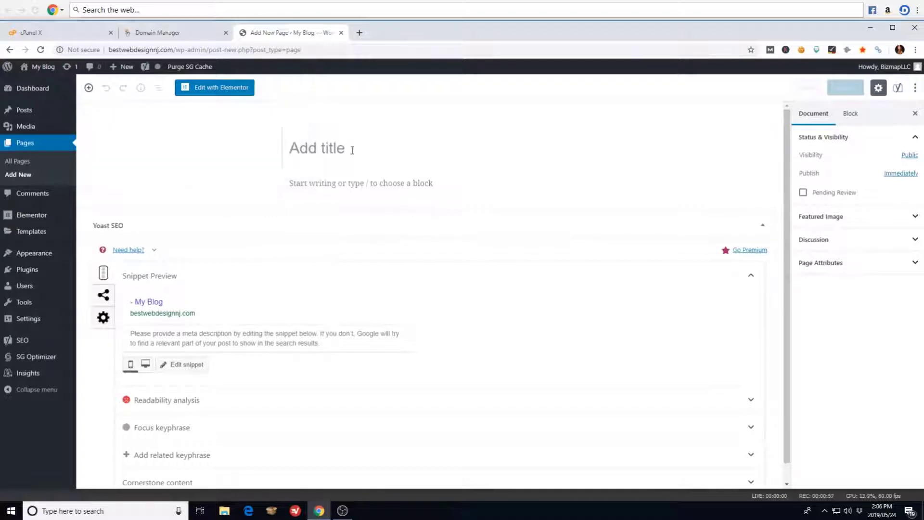
pyautogui.write('Homew')
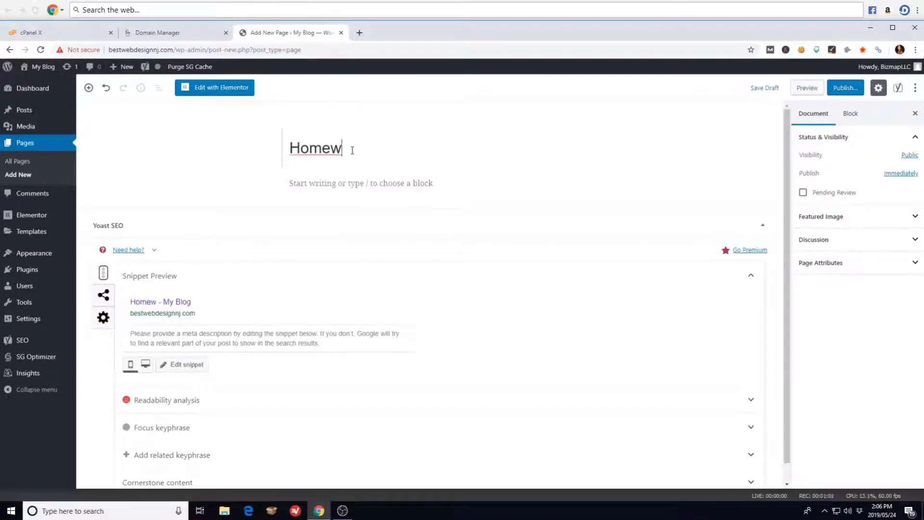
pyautogui.press('BackSpace')
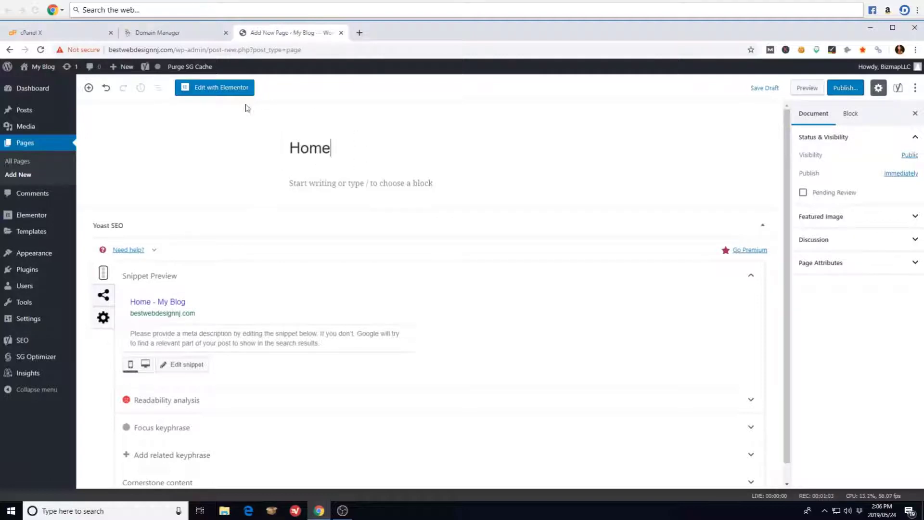
# Open the Home page's Yoast SEO snippet for editing and clear the default variables from the SEO title
pyautogui.scroll(-1, 246, 213)
pyautogui.scroll(1, 266, 206)
pyautogui.scroll(-1, 260, 260)
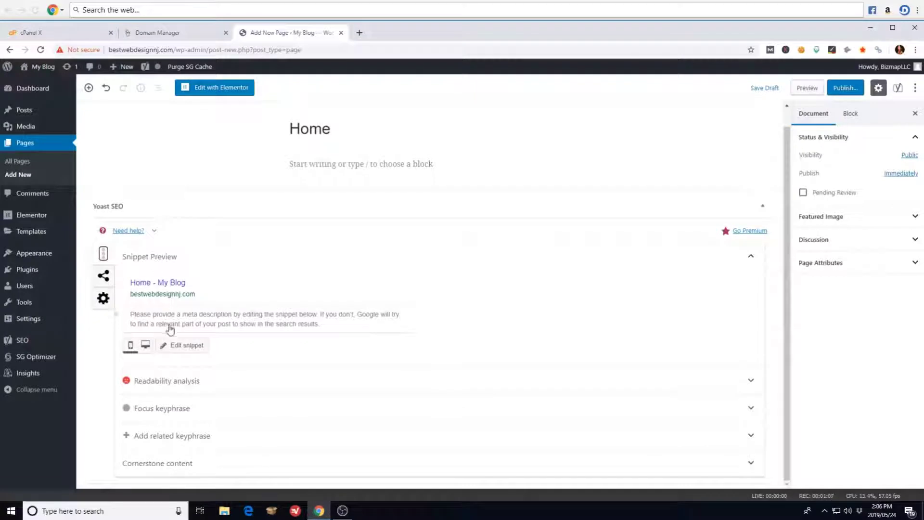
pyautogui.click(178, 289)
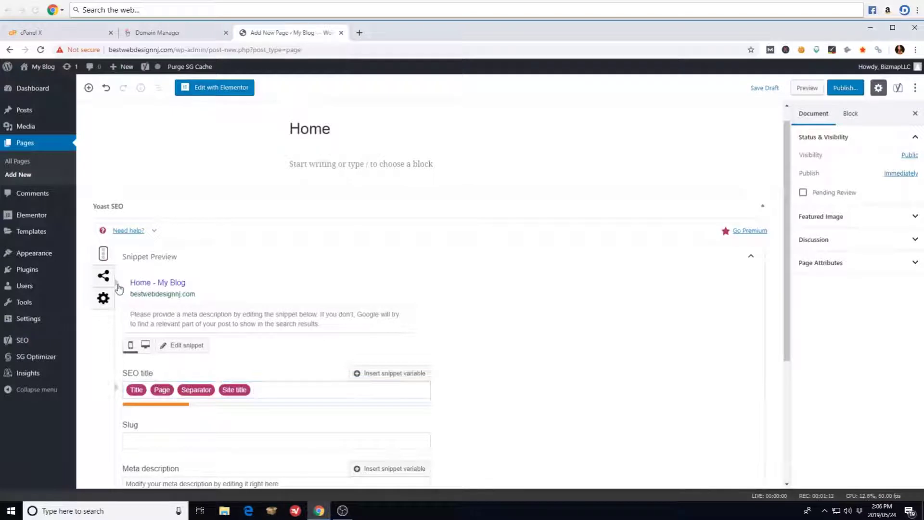
pyautogui.moveTo(264, 389); pyautogui.dragTo(93, 395)
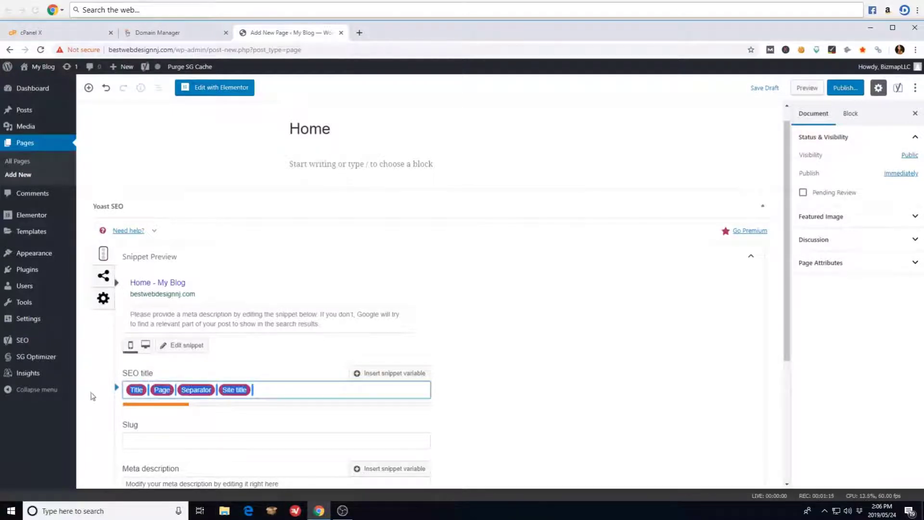
pyautogui.press('BackSpace')
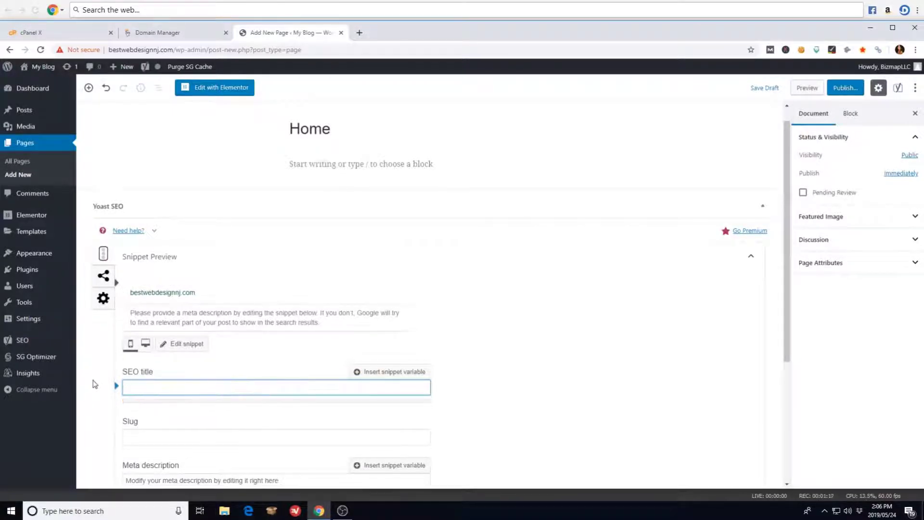
# Enter "Web Design NJ | WordPress and Squarespace Site De" as the page's SEO title
pyautogui.write('Web')
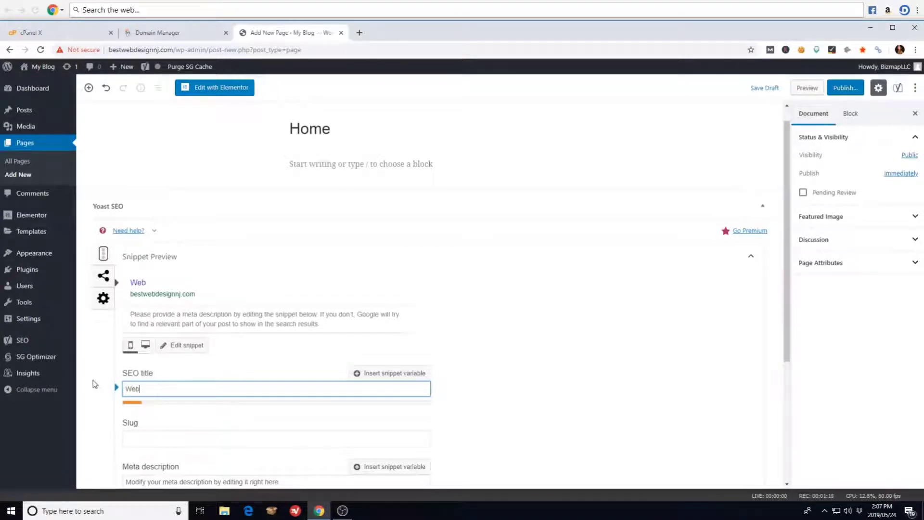
pyautogui.write(' Design N')
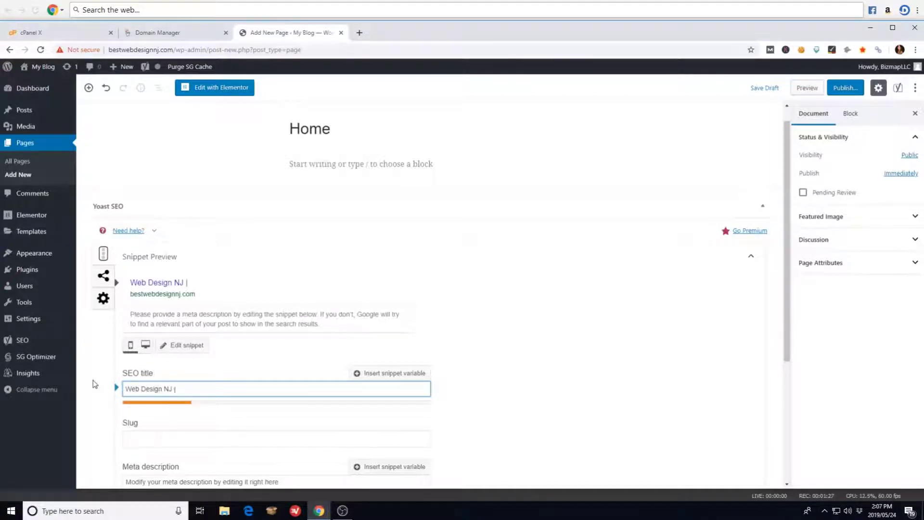
pyautogui.write('J | WordPre')
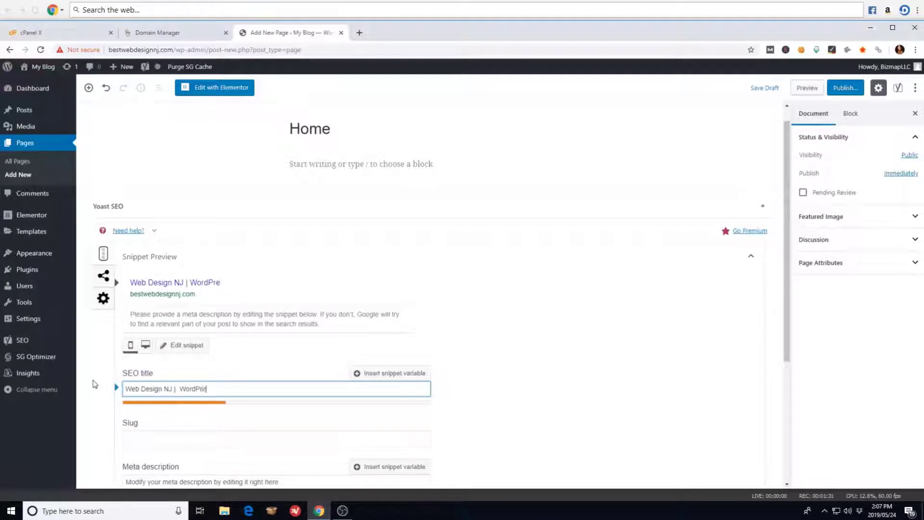
pyautogui.write('ss and Square')
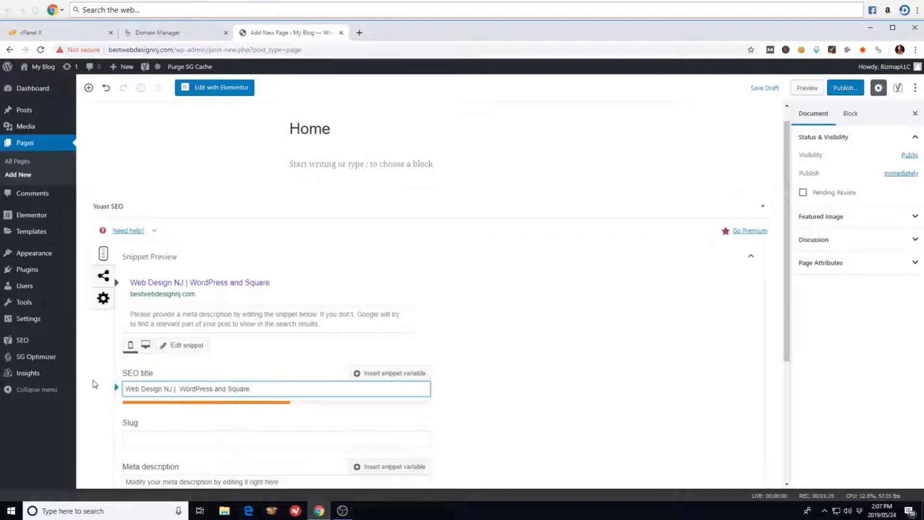
pyautogui.write('spac')
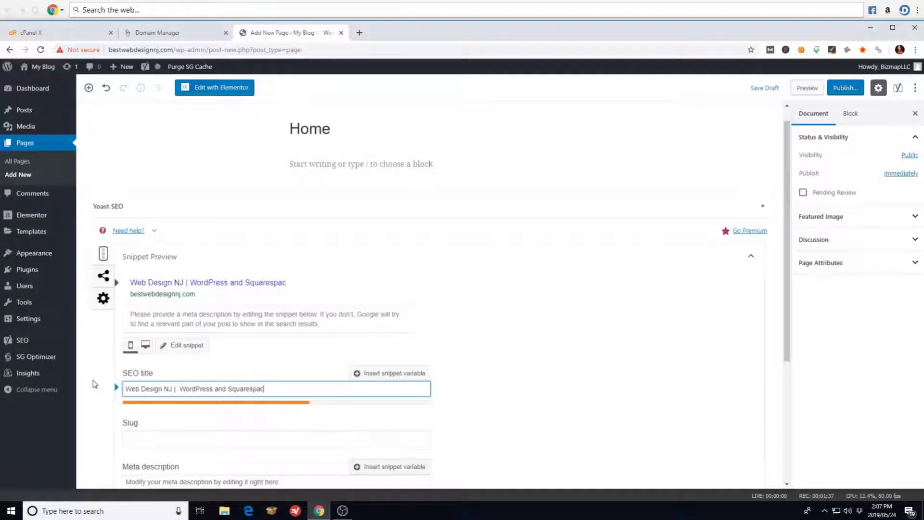
pyautogui.write('e Siote')
pyautogui.press('BackSpace')
pyautogui.press('BackSpace')
pyautogui.press('BackSpace')
pyautogui.write('te De')
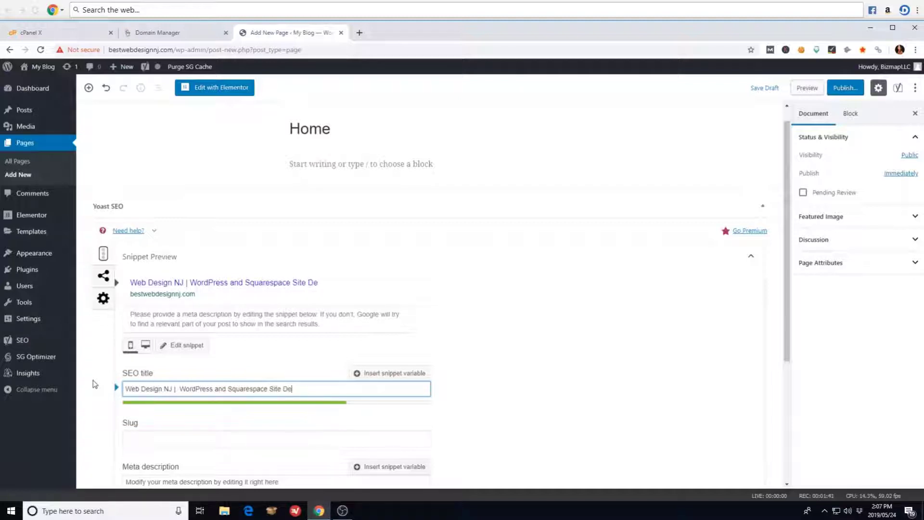
# Rewrite the Home page's SEO title as "Web Design NJ | Top Rated for WordPress Site Design"
pyautogui.hotkey('ctrl', 'BackSpace')
pyautogui.hotkey('ctrl', 'BackSpace')
pyautogui.hotkey('ctrl', 'BackSpace')
pyautogui.hotkey('ctrl', 'BackSpace')
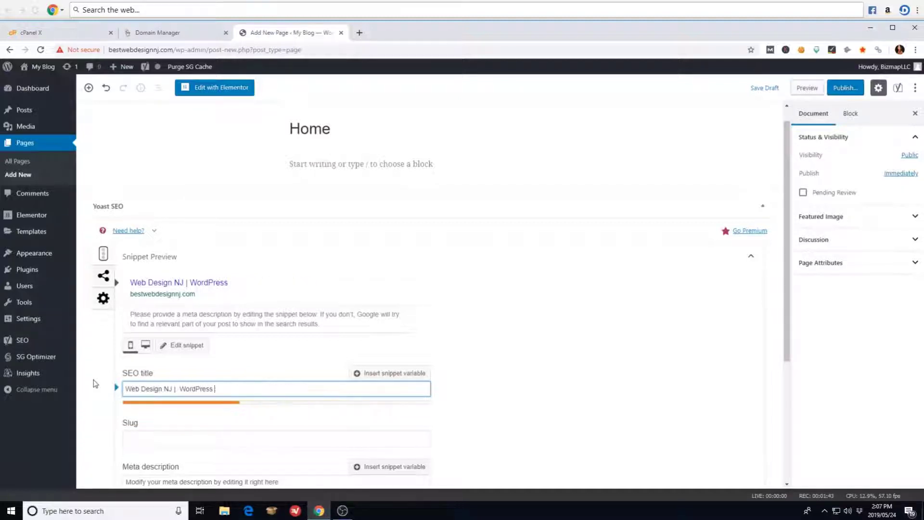
pyautogui.click(181, 388)
pyautogui.write('Top ')
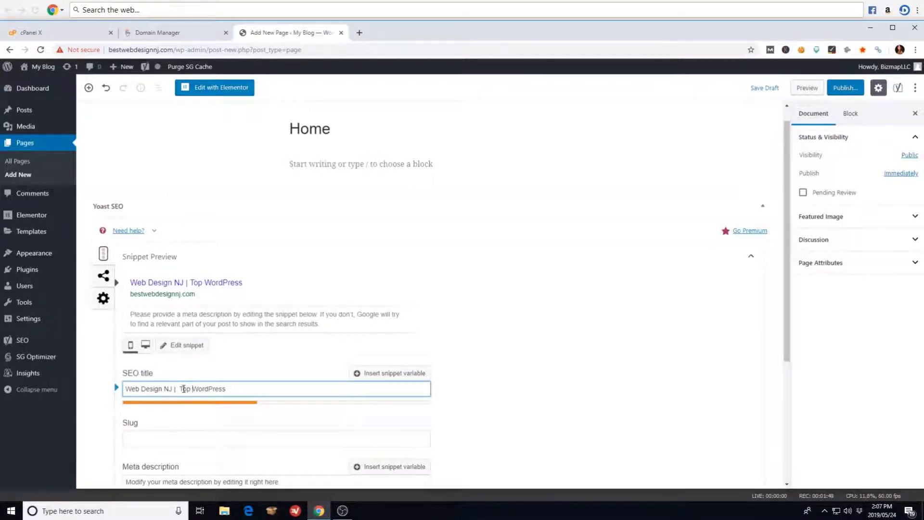
pyautogui.write('Rated for WordPress S')
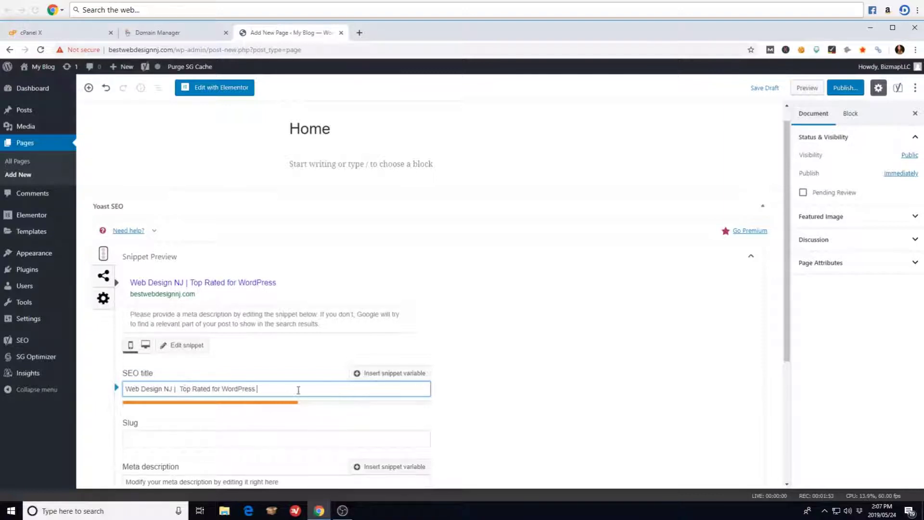
pyautogui.write('ite Design')
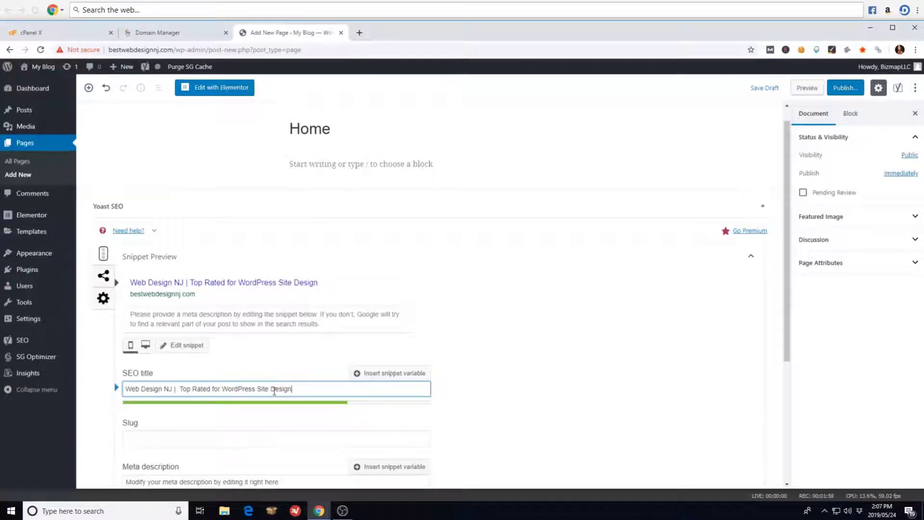
# Replace "Design" at the end of the SEO title with "Devolopment"
pyautogui.press('BackSpace')
pyautogui.press('BackSpace')
pyautogui.write('volo')
pyautogui.press('BackSpace')
pyautogui.press('BackSpace')
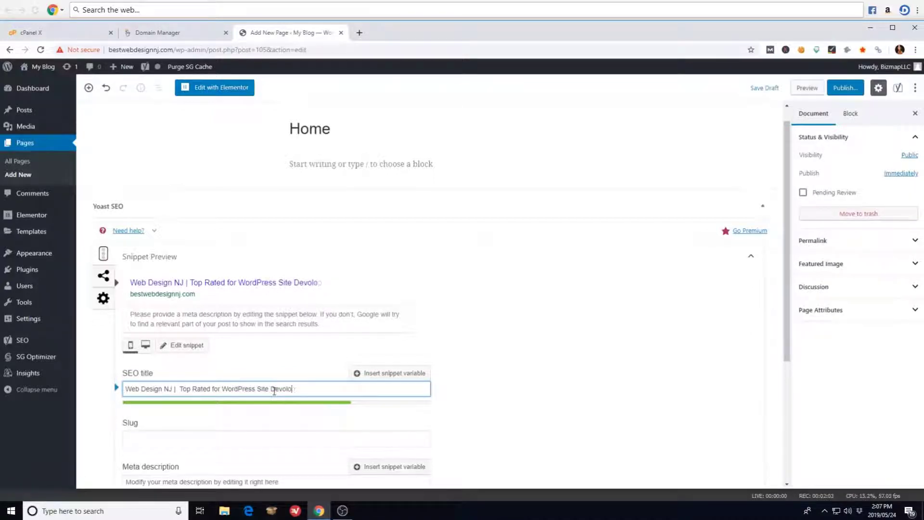
pyautogui.write('opmen')
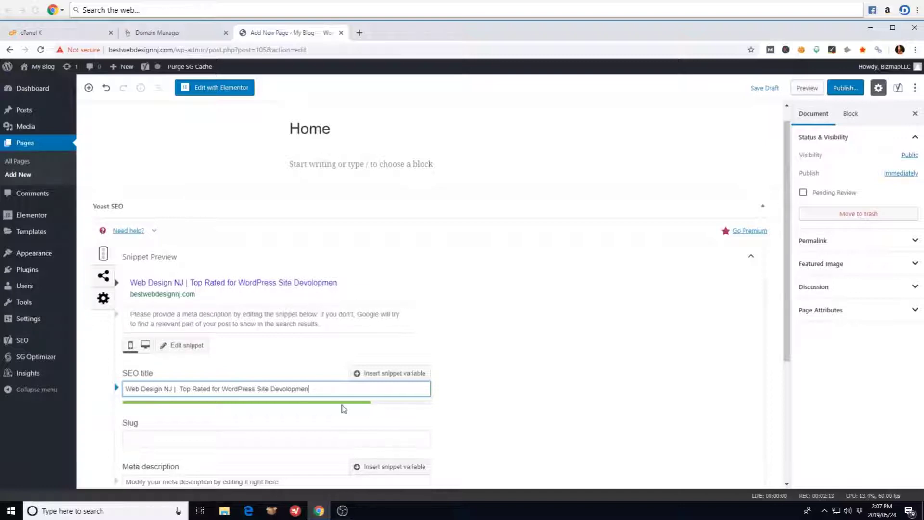
pyautogui.write('t')
# Enter "Offering the best in web design NJ!" as the Home page's meta description
pyautogui.scroll(-4, 468, 288)
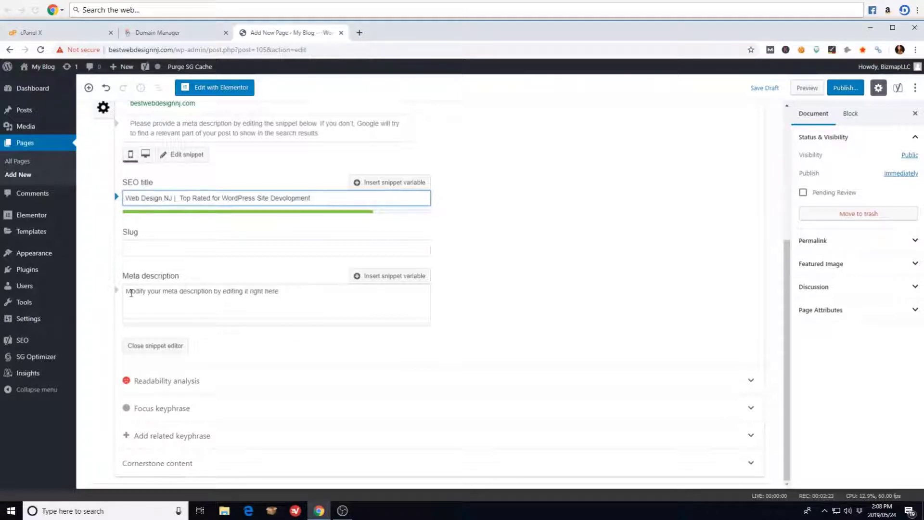
pyautogui.click(146, 292)
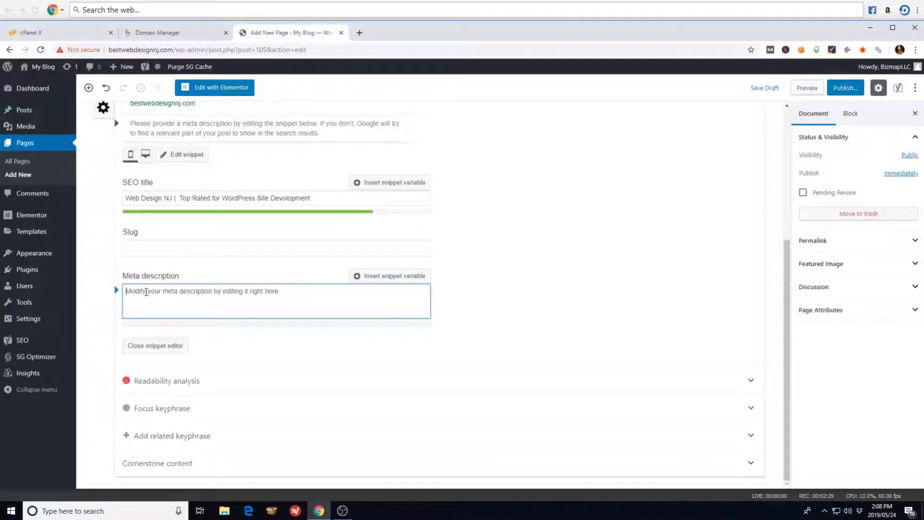
pyautogui.write('Offer')
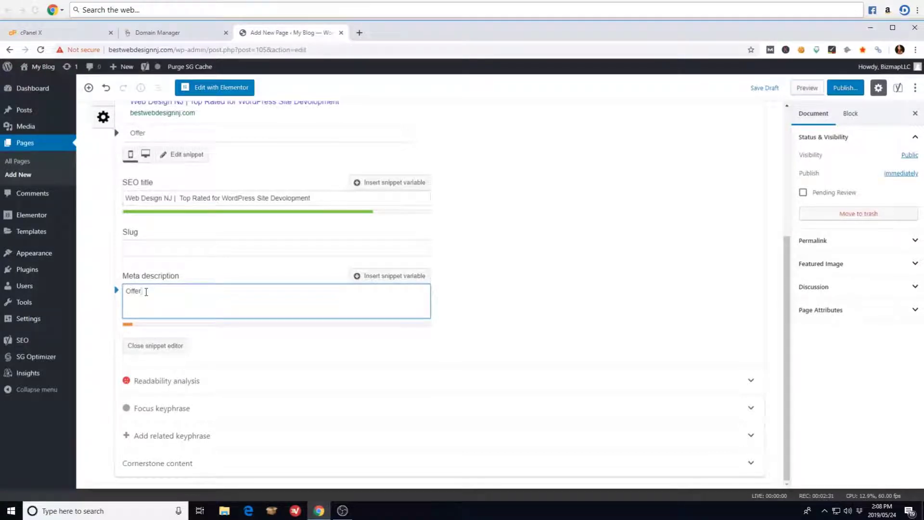
pyautogui.write('ing the best i')
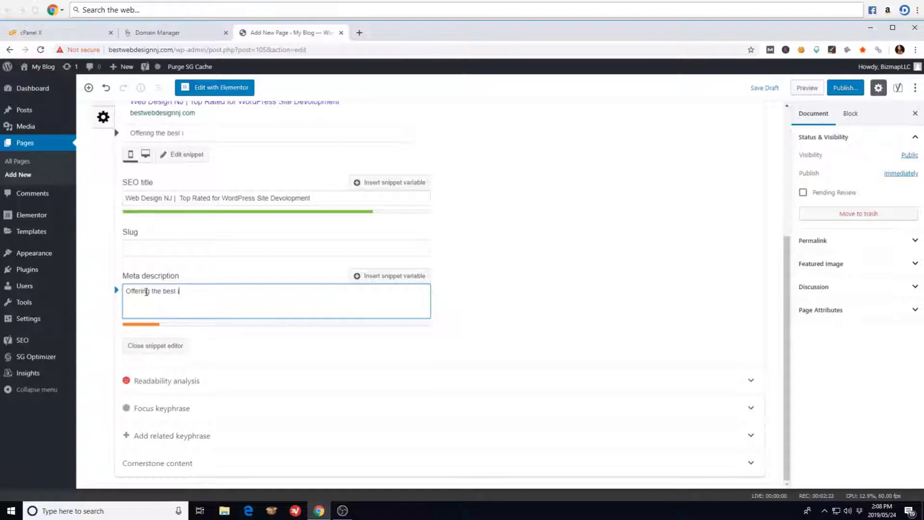
pyautogui.write('n web design')
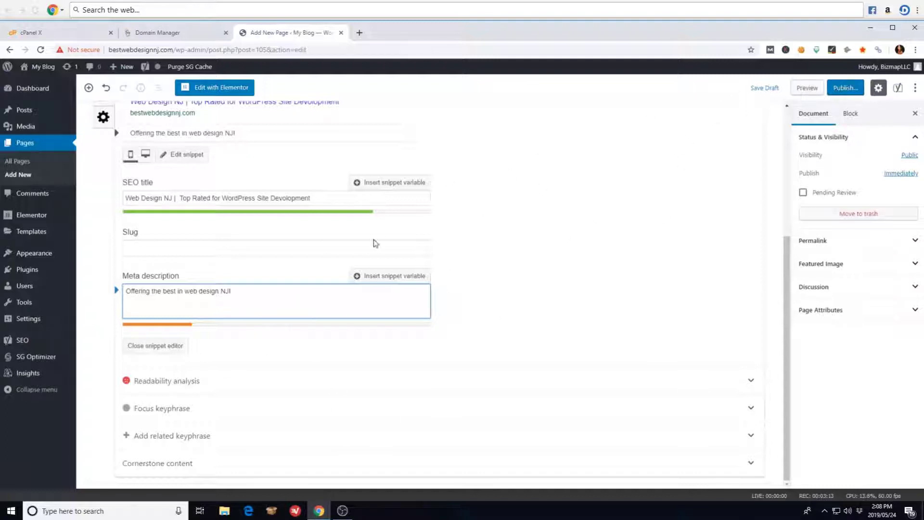
# Publish the Home page and view it on the live site
pyautogui.click(841, 88)
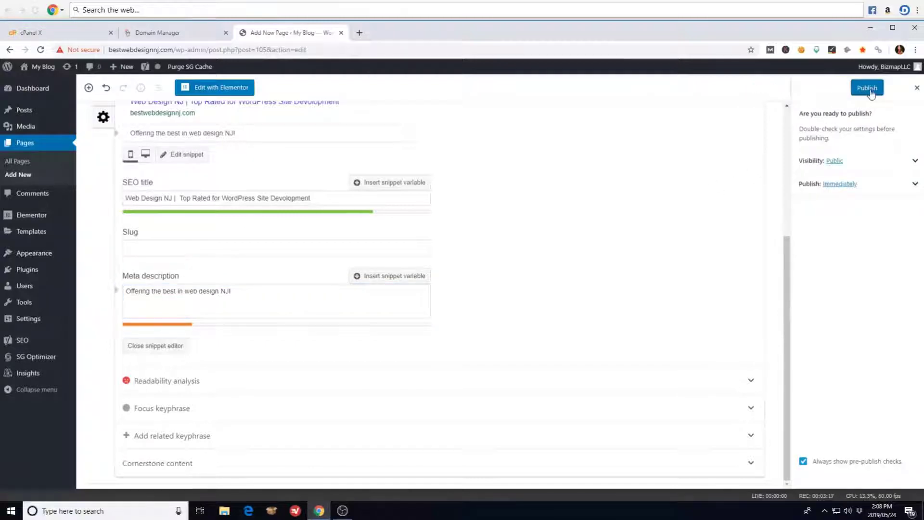
pyautogui.click(870, 92)
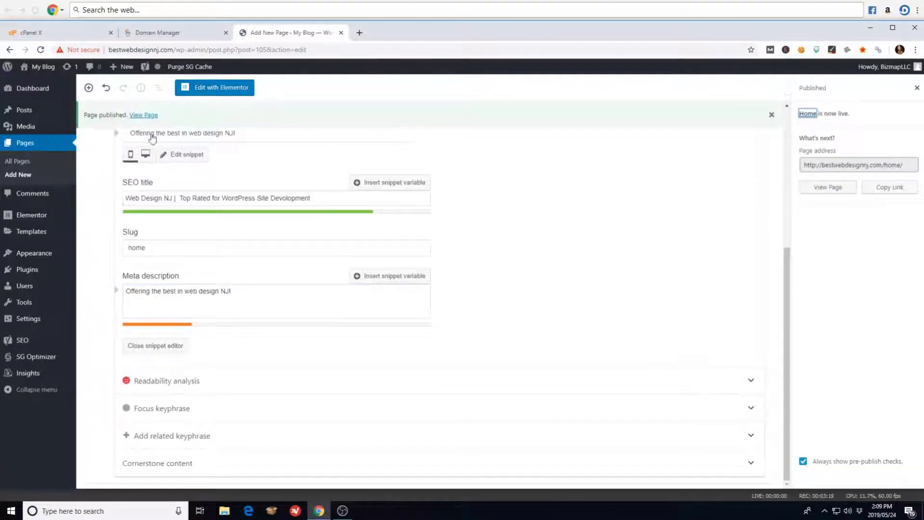
pyautogui.click(150, 116)
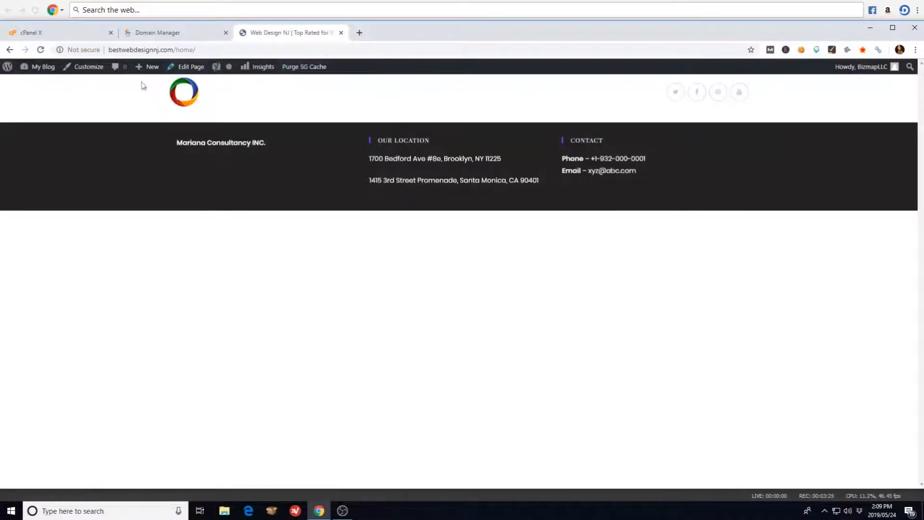
# Return to the WordPress dashboard, open the theme Customizer, and close the Domain Manager browser tab
pyautogui.click(38, 85)
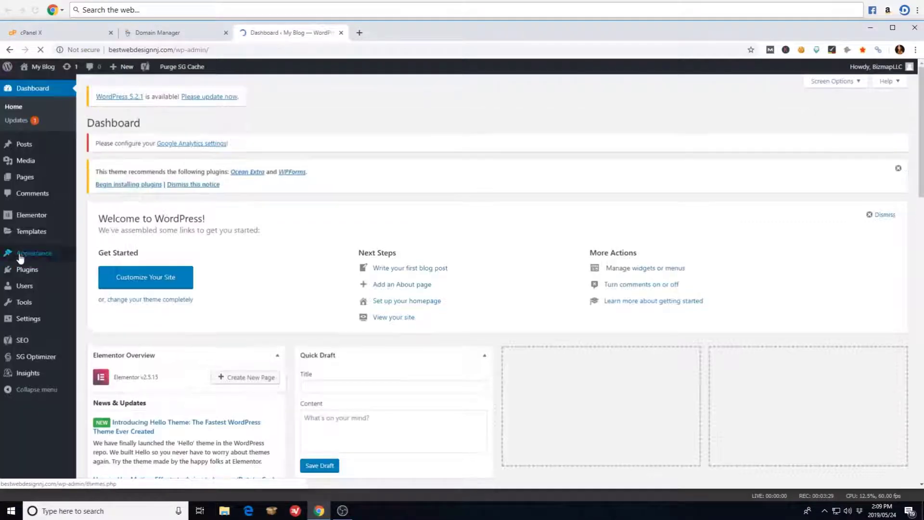
pyautogui.moveTo(20, 259)
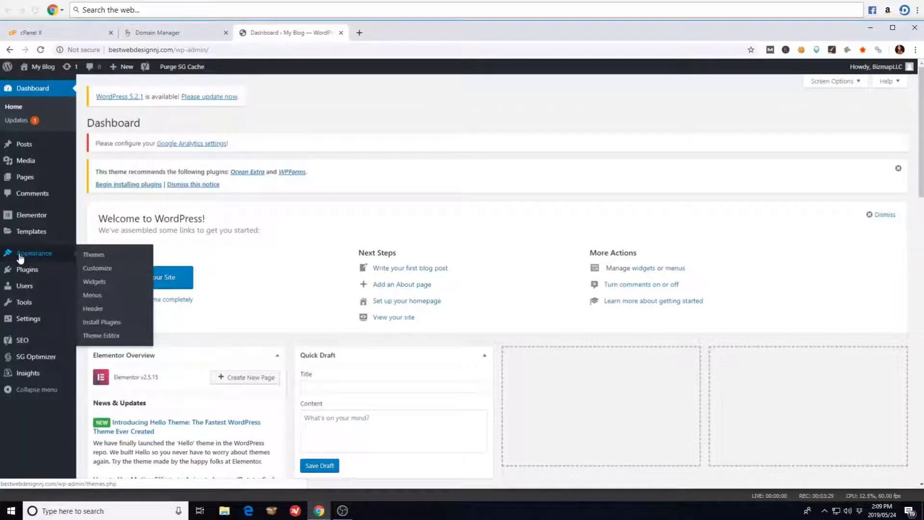
pyautogui.click(100, 271)
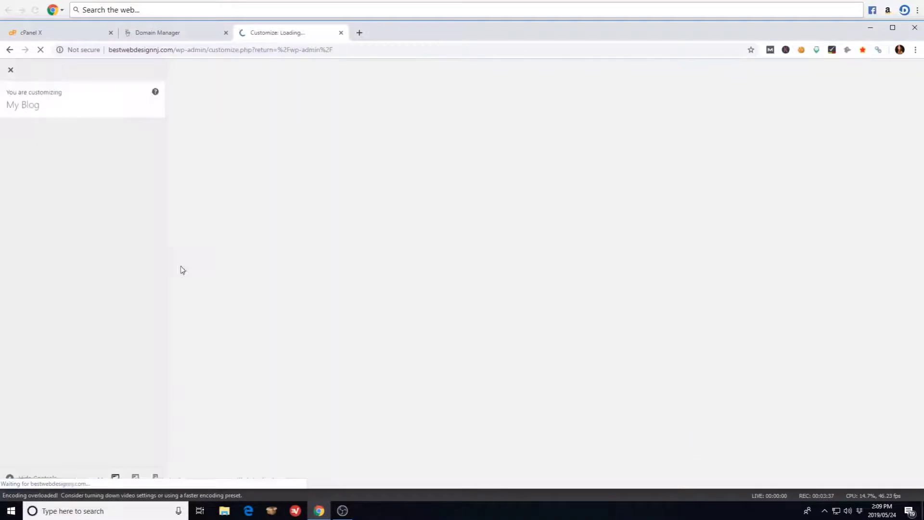
pyautogui.click(226, 32)
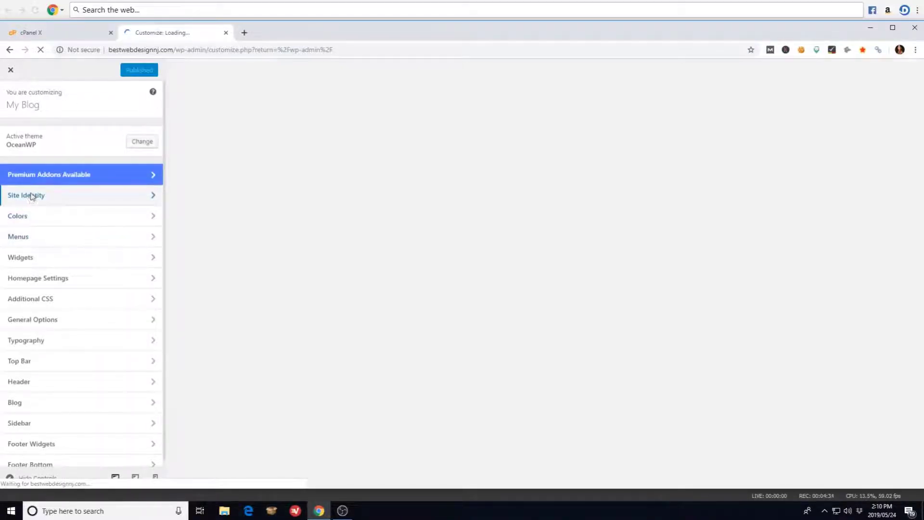
# Set the homepage to display a static page, choosing Home as the homepage
pyautogui.click(32, 196)
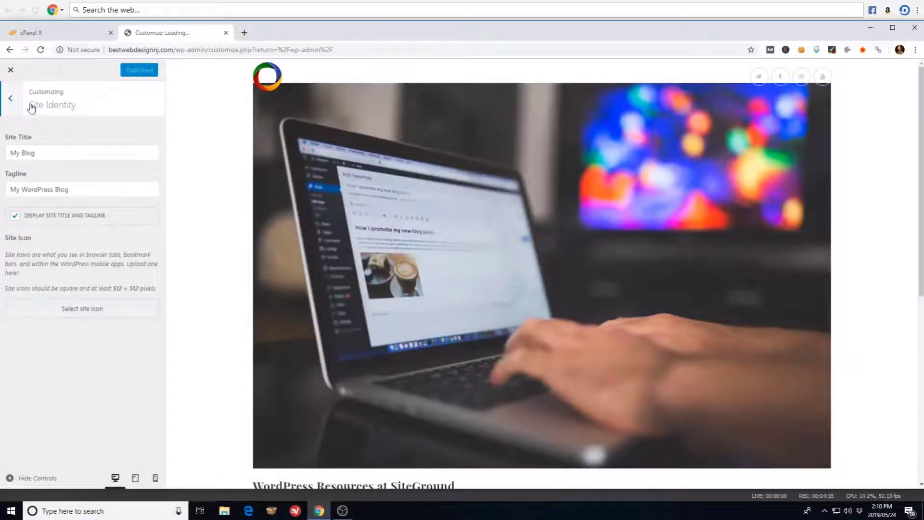
pyautogui.click(11, 98)
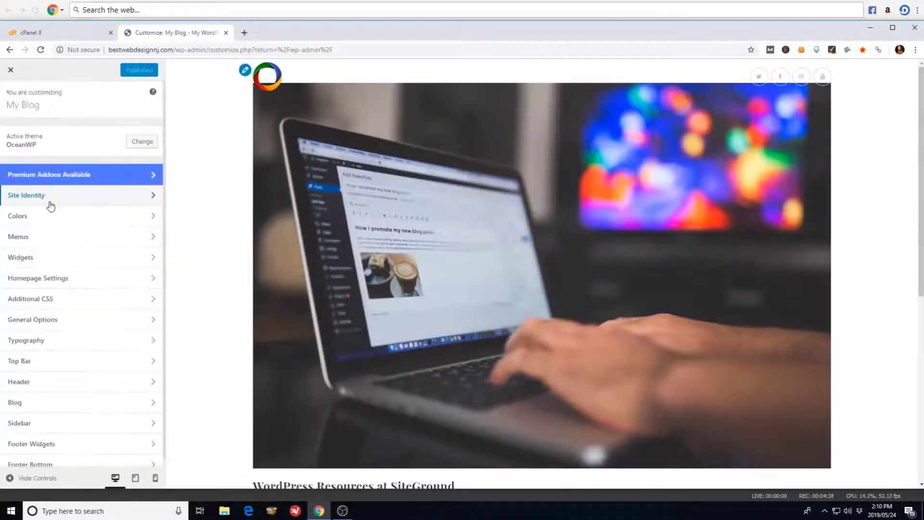
pyautogui.click(46, 279)
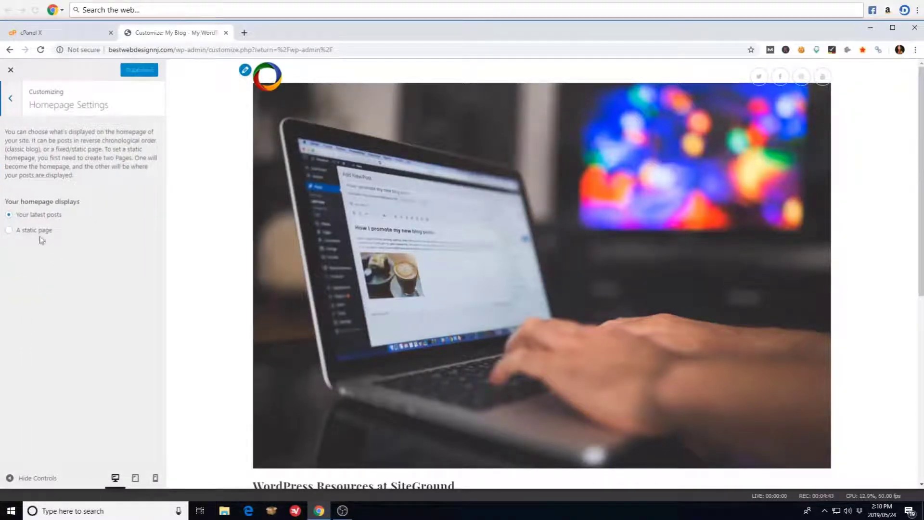
pyautogui.click(9, 230)
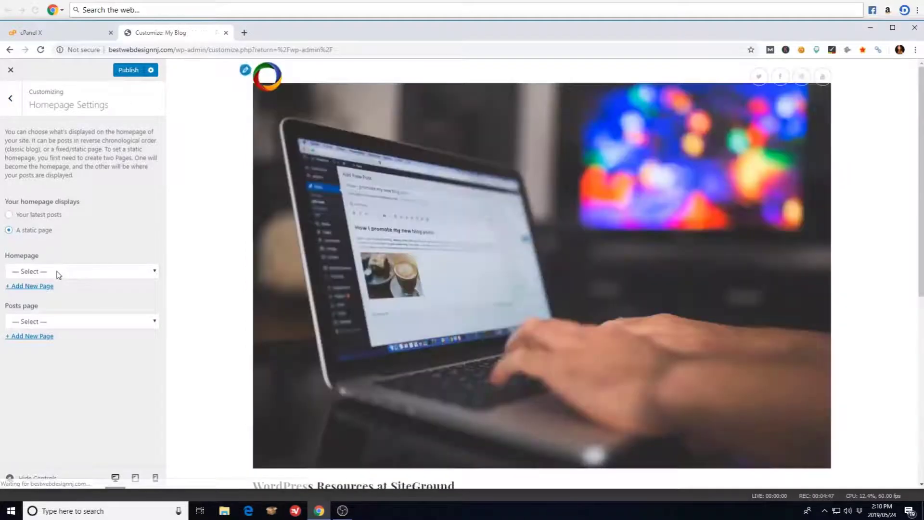
pyautogui.click(60, 271)
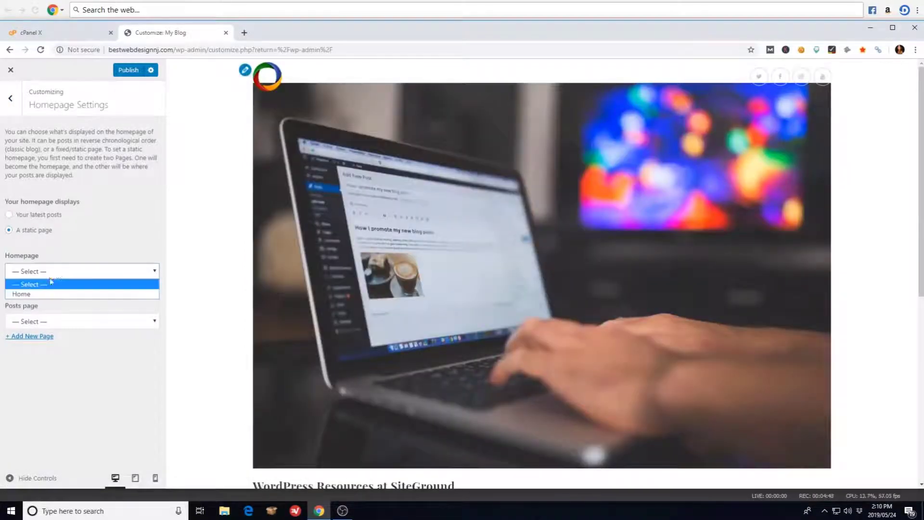
pyautogui.click(35, 294)
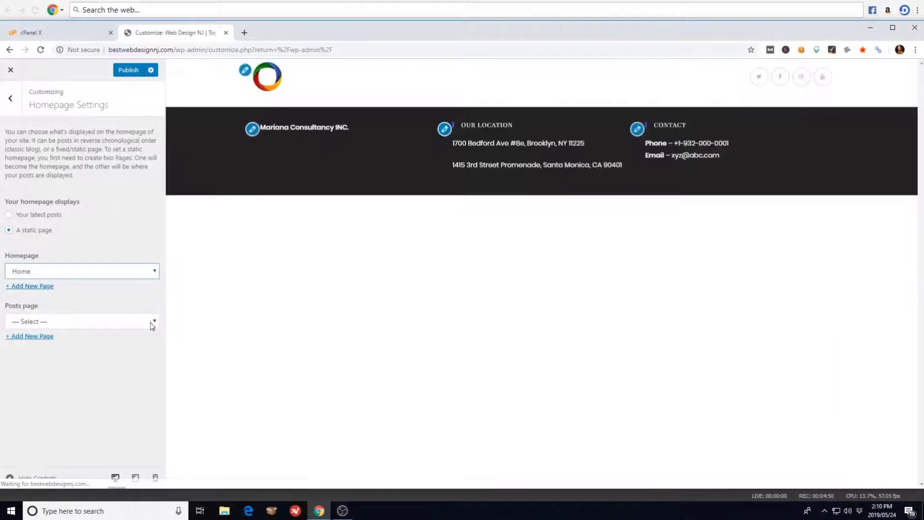
# Add a new page titled "Blog" as the posts page and publish the homepage settings
pyautogui.click(152, 326)
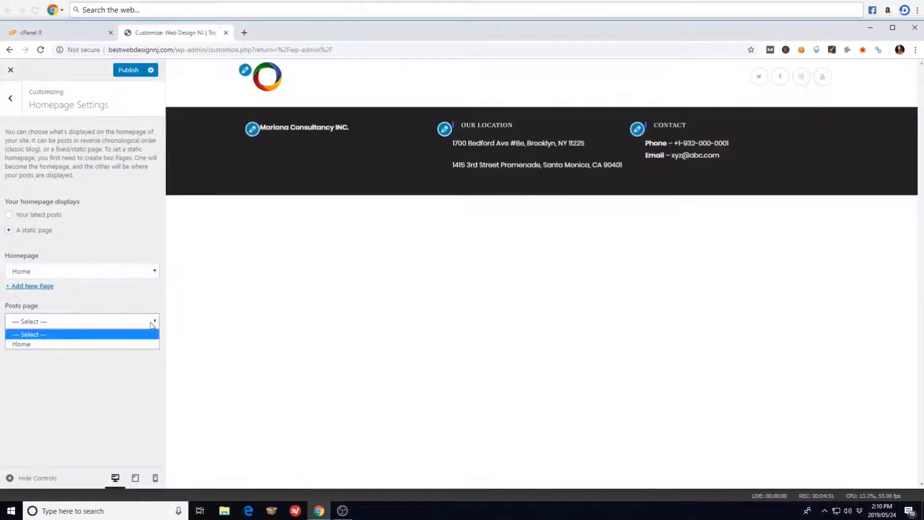
pyautogui.click(35, 334)
pyautogui.click(42, 336)
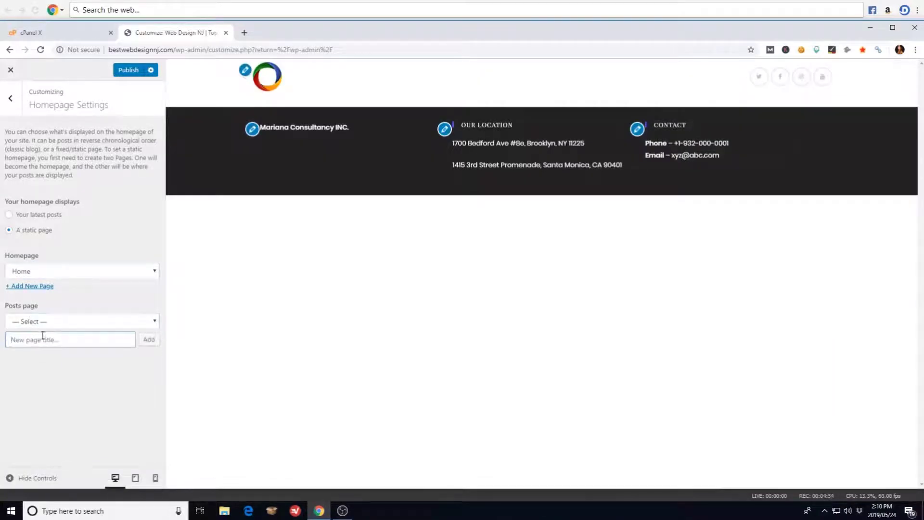
pyautogui.write('Blog')
pyautogui.click(148, 340)
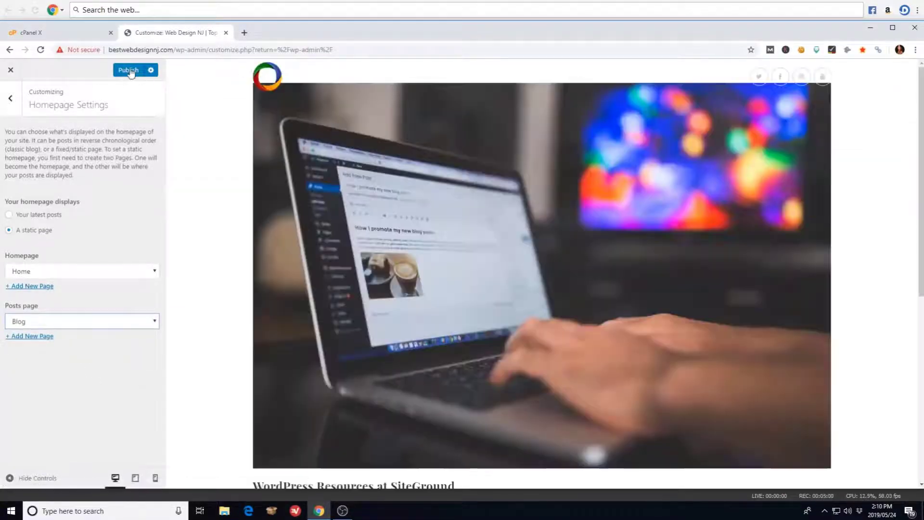
pyautogui.click(130, 70)
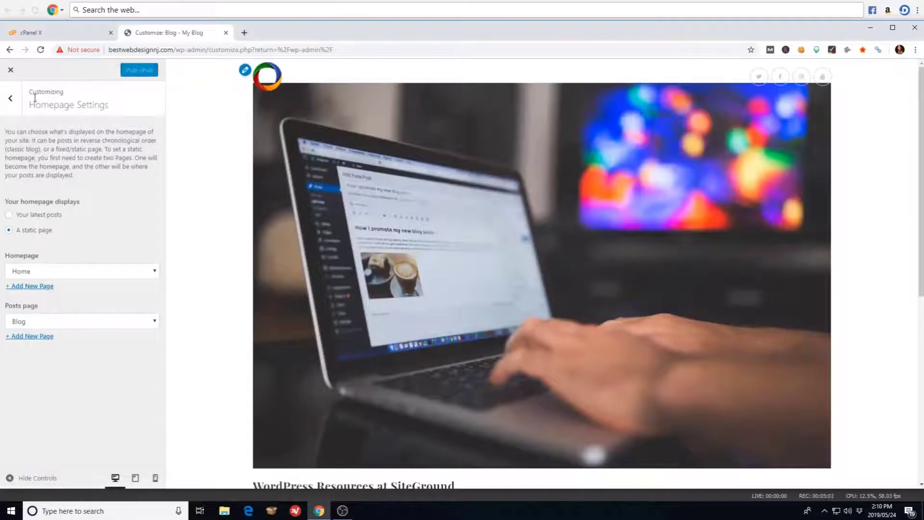
# Leave the Customizer after a look at its menu settings, and open the Menus management page in the dashboard
pyautogui.click(9, 102)
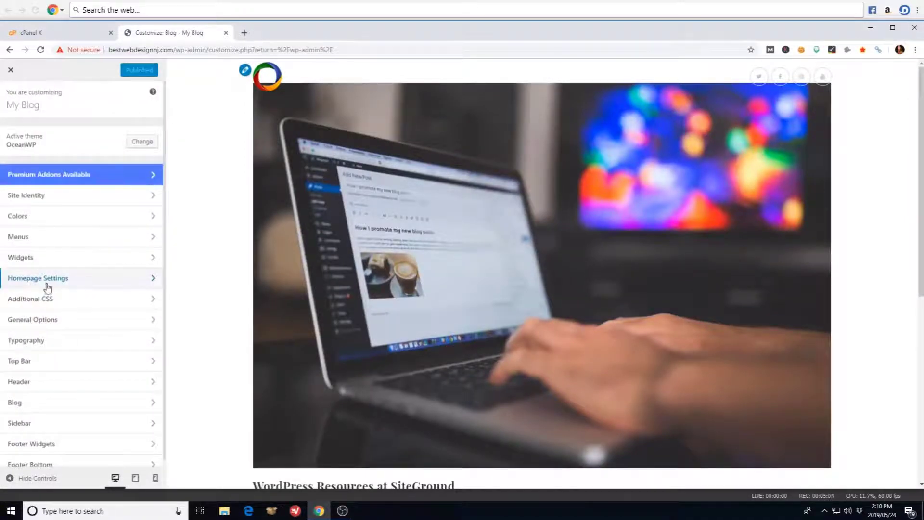
pyautogui.click(46, 243)
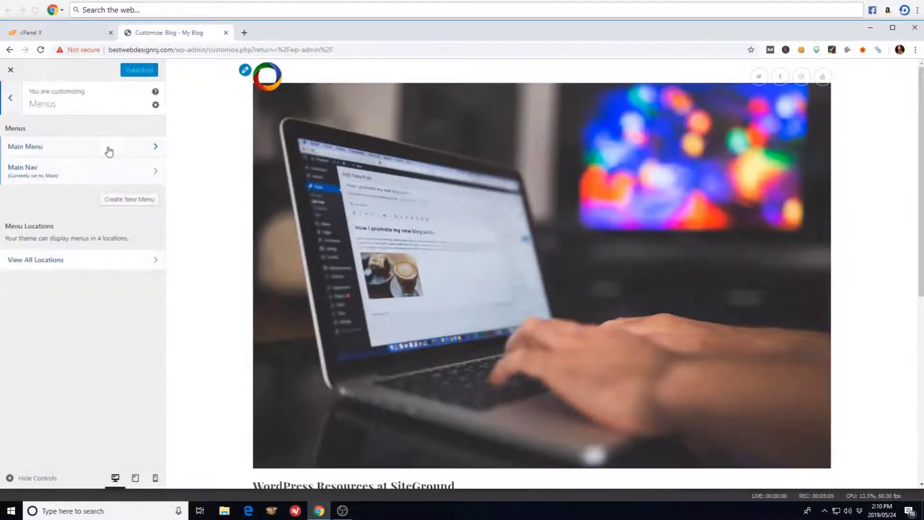
pyautogui.click(18, 98)
pyautogui.click(10, 70)
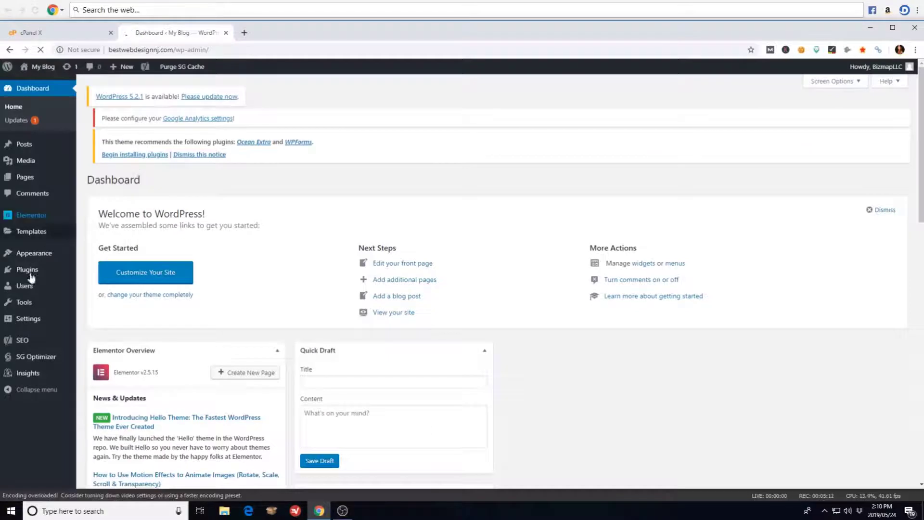
pyautogui.moveTo(27, 255)
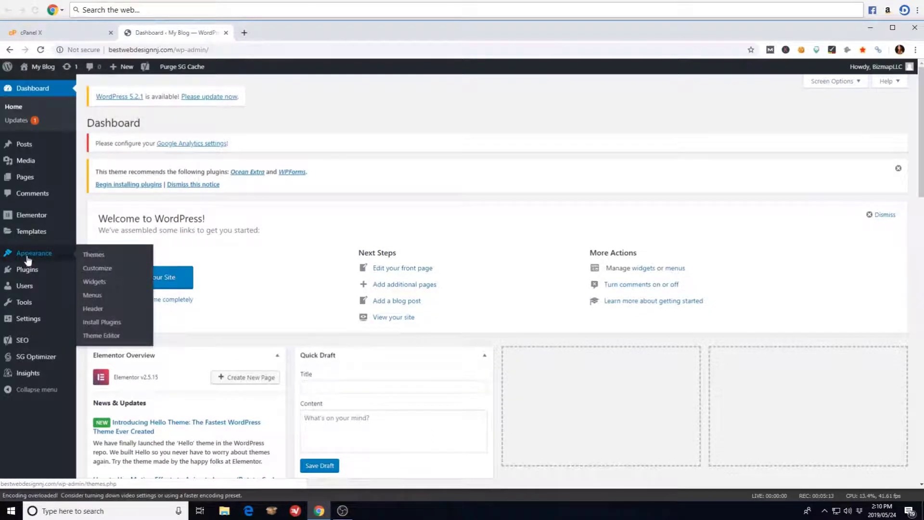
pyautogui.click(89, 295)
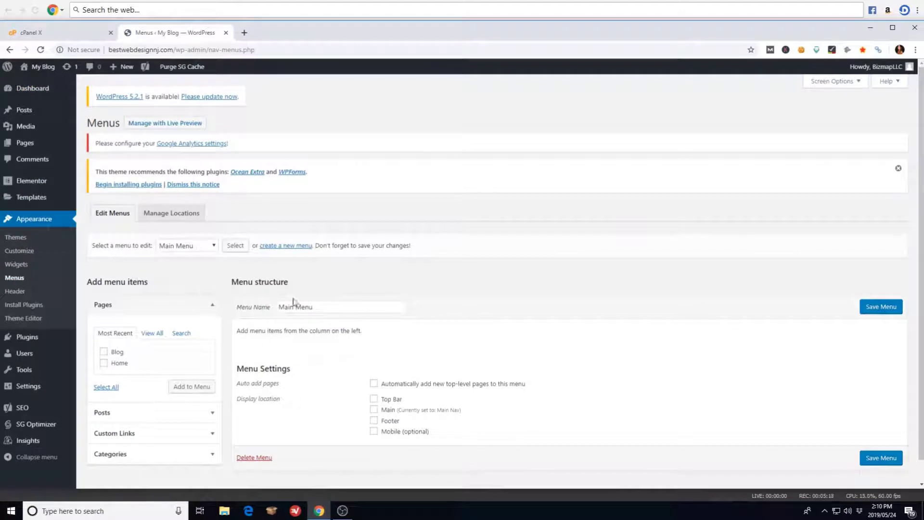
# Rename the menu from "Main Menu" to "Navigation"
pyautogui.moveTo(326, 305); pyautogui.dragTo(258, 309)
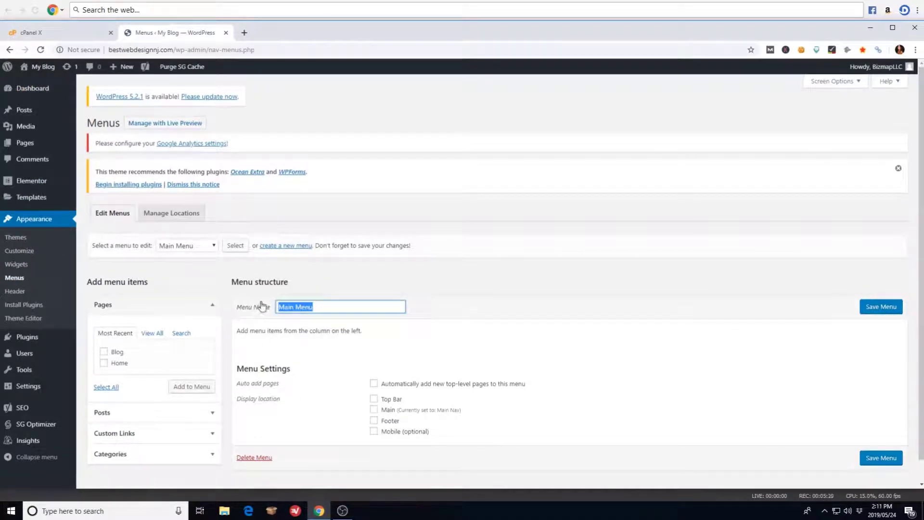
pyautogui.press('BackSpace')
pyautogui.write('Navigat')
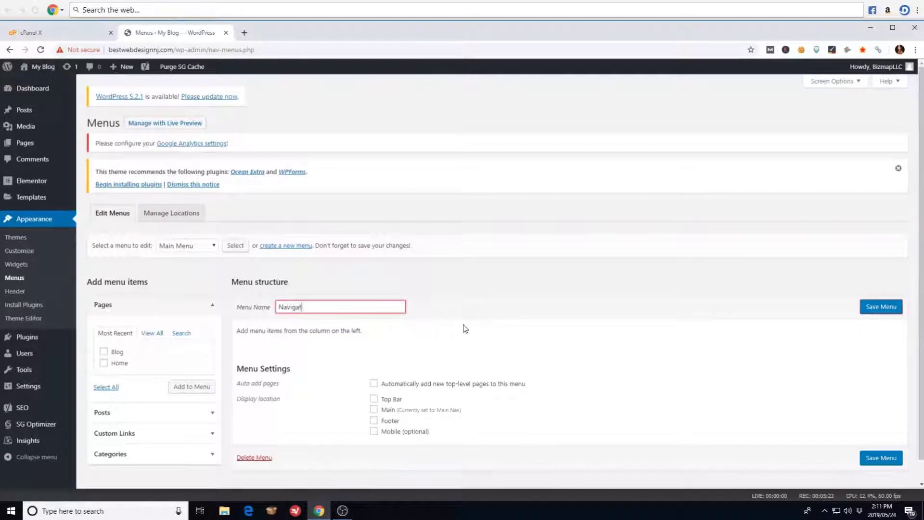
pyautogui.click(464, 328)
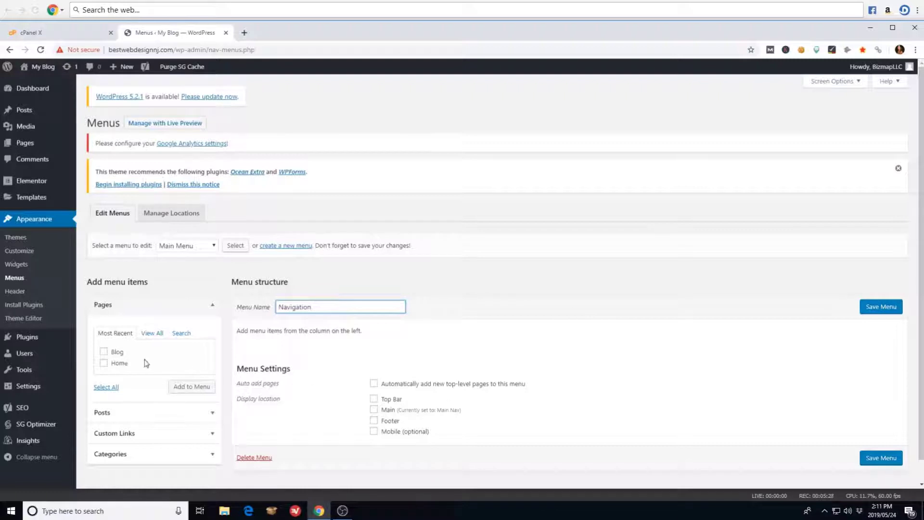
# Add the Home and Blog pages to the Navigation menu and save the menu
pyautogui.click(104, 363)
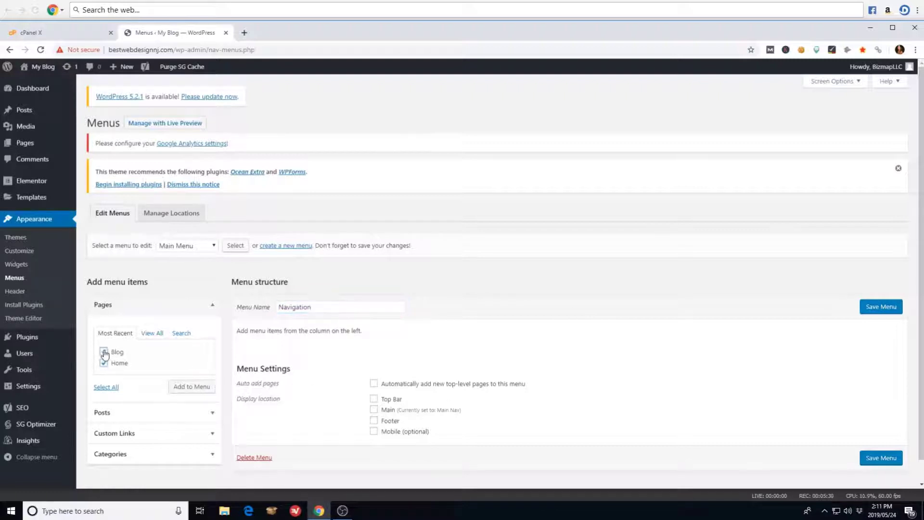
pyautogui.click(189, 387)
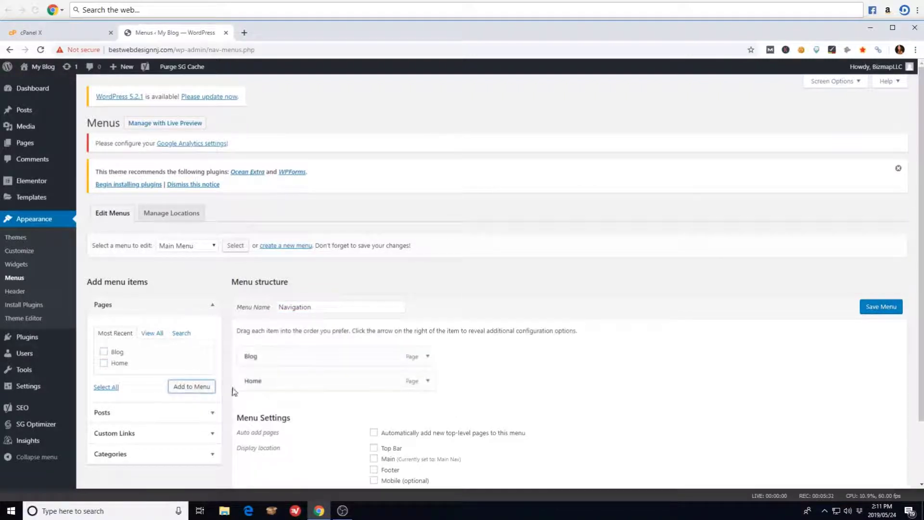
pyautogui.click(882, 306)
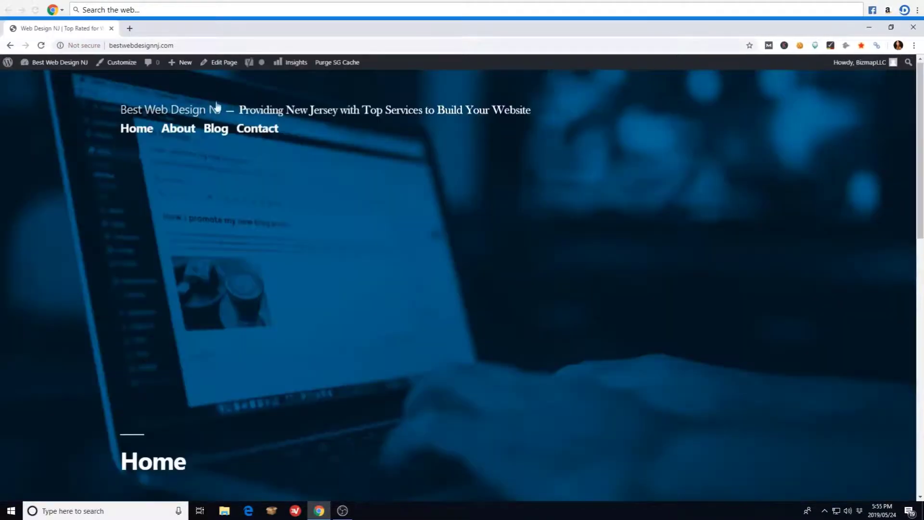
# Look over the live homepage down to its footer widgets and open the Footer widget area in the Customizer
pyautogui.scroll(-10, 268, 152)
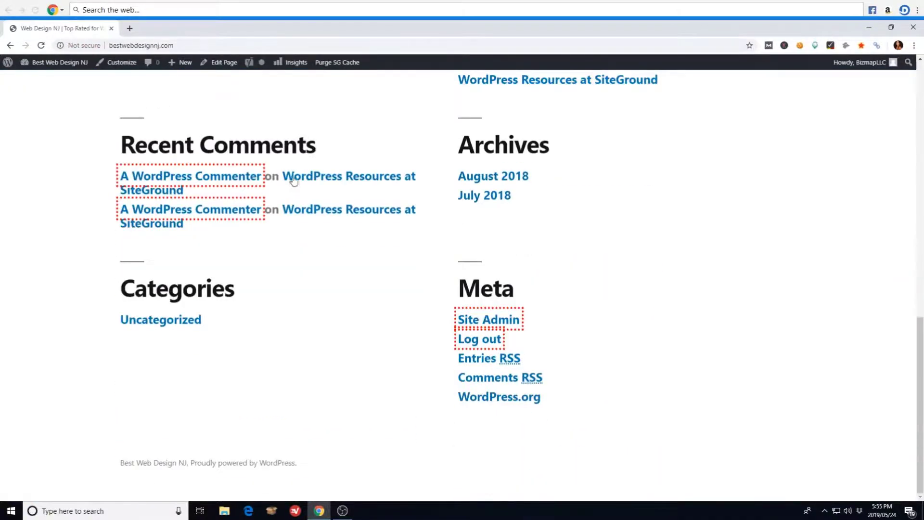
pyautogui.scroll(7, 293, 181)
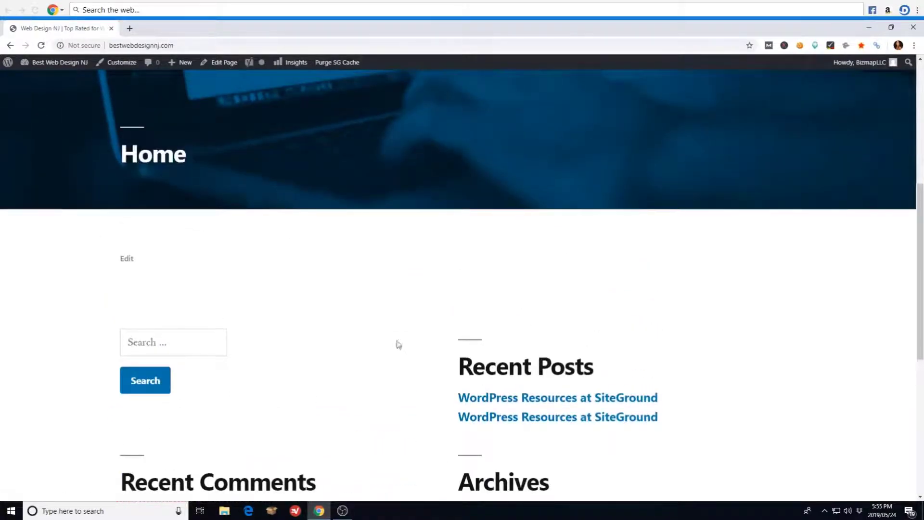
pyautogui.scroll(-4, 416, 414)
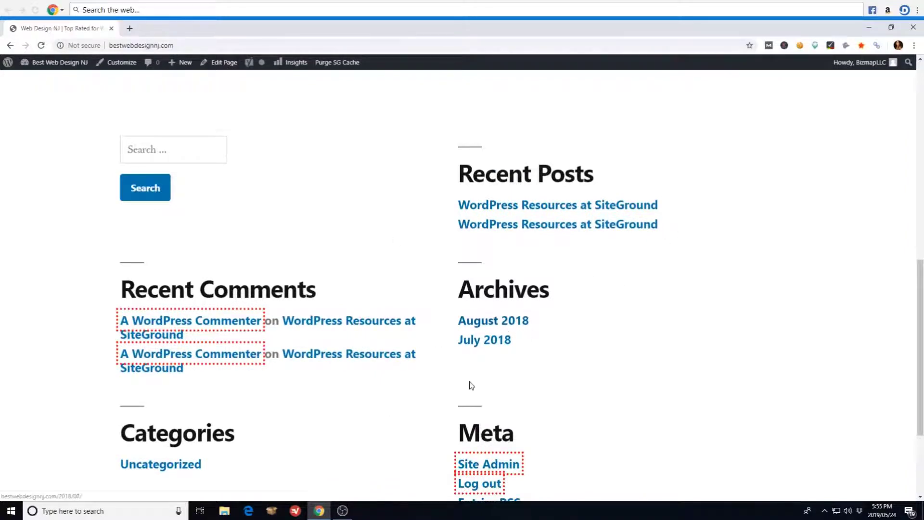
pyautogui.scroll(-3, 476, 383)
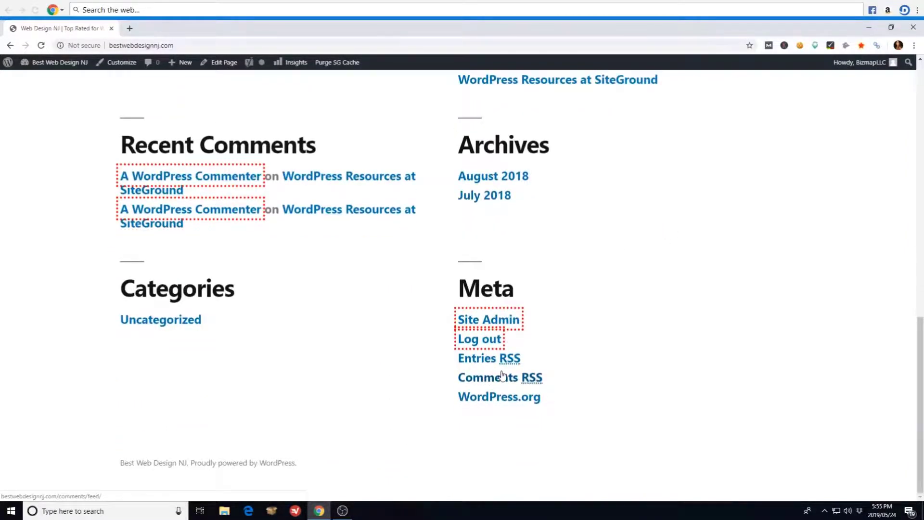
pyautogui.scroll(13, 502, 375)
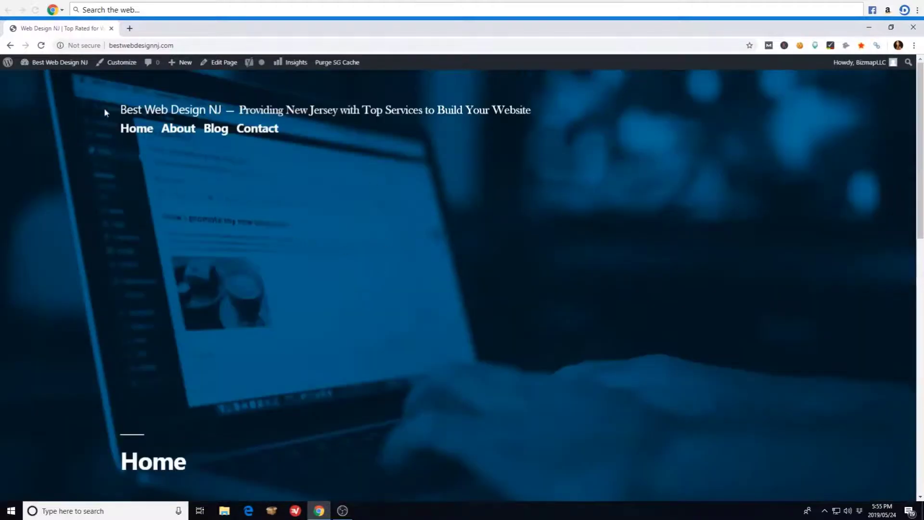
pyautogui.click(127, 63)
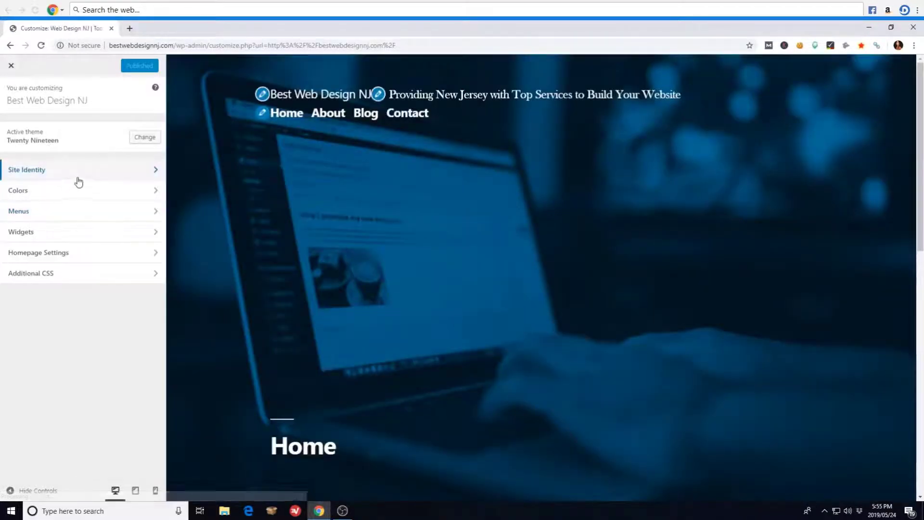
pyautogui.click(45, 236)
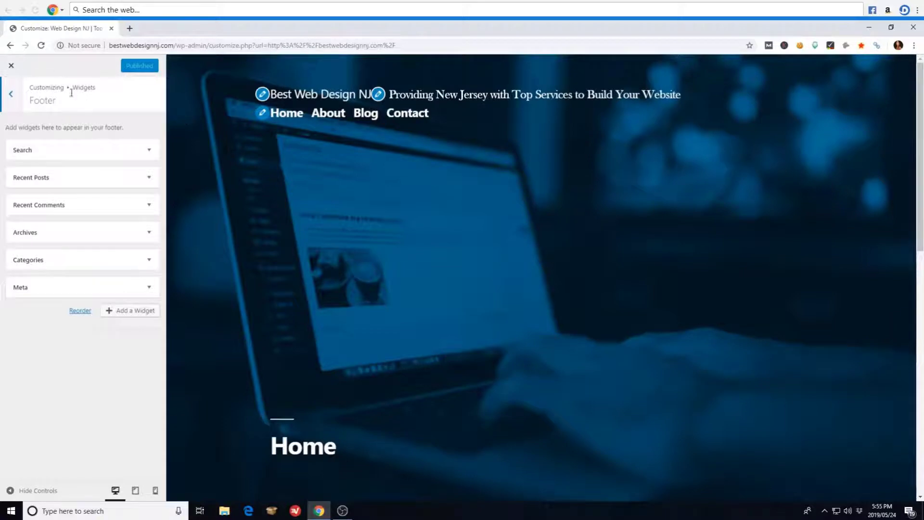
# Remove the Search, Recent Posts and Recent Comments widgets from the footer
pyautogui.click(146, 151)
pyautogui.click(19, 200)
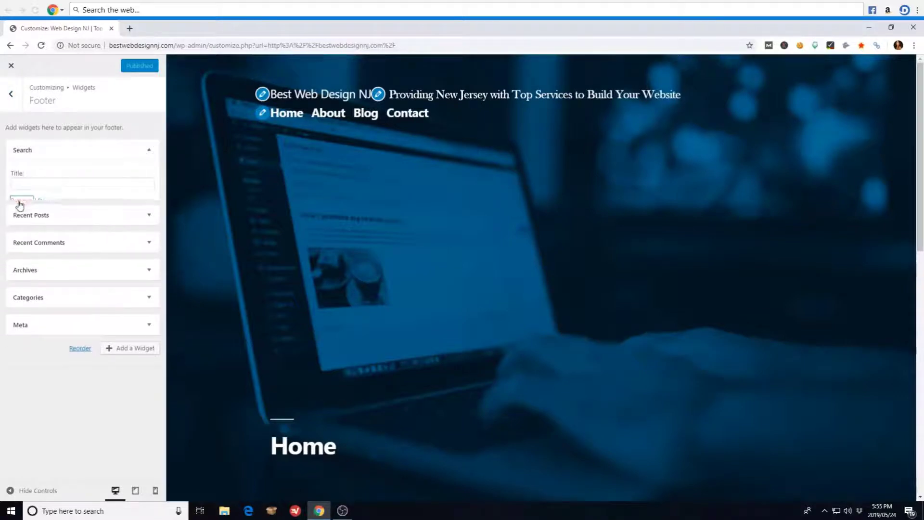
pyautogui.click(145, 152)
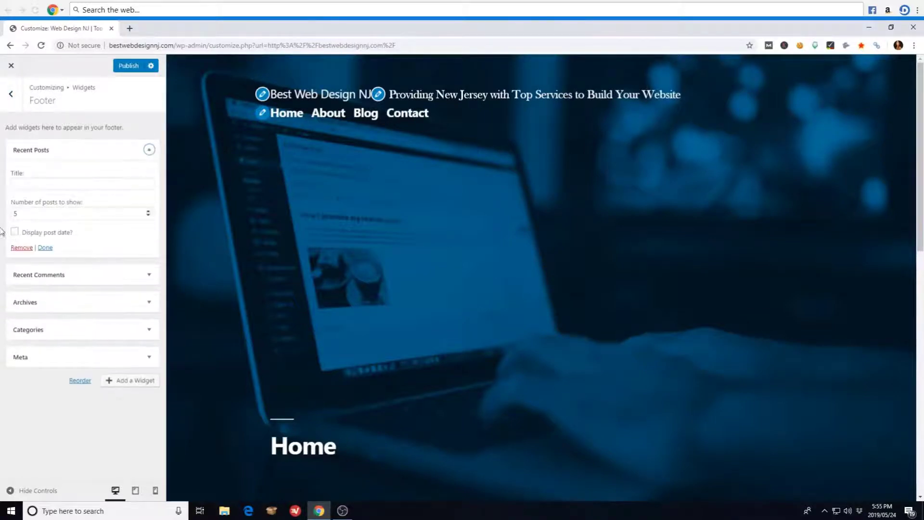
pyautogui.click(29, 251)
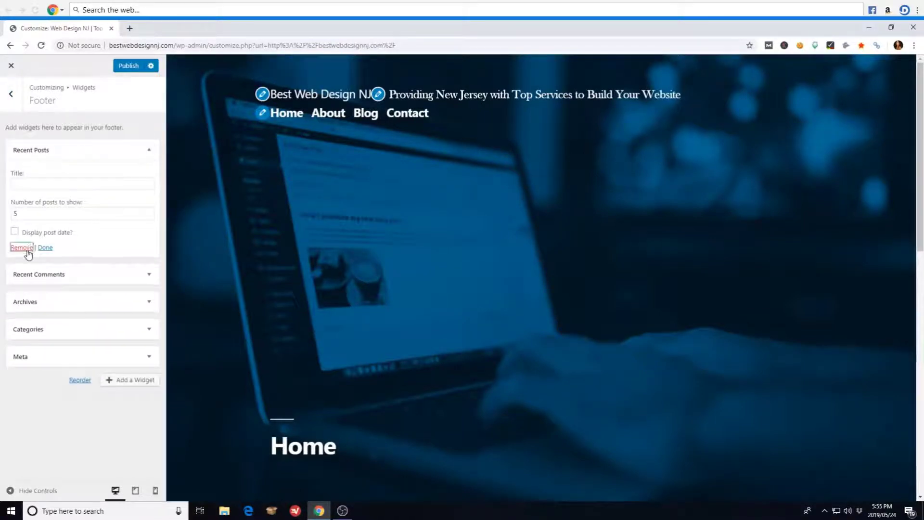
pyautogui.click(146, 151)
pyautogui.click(20, 231)
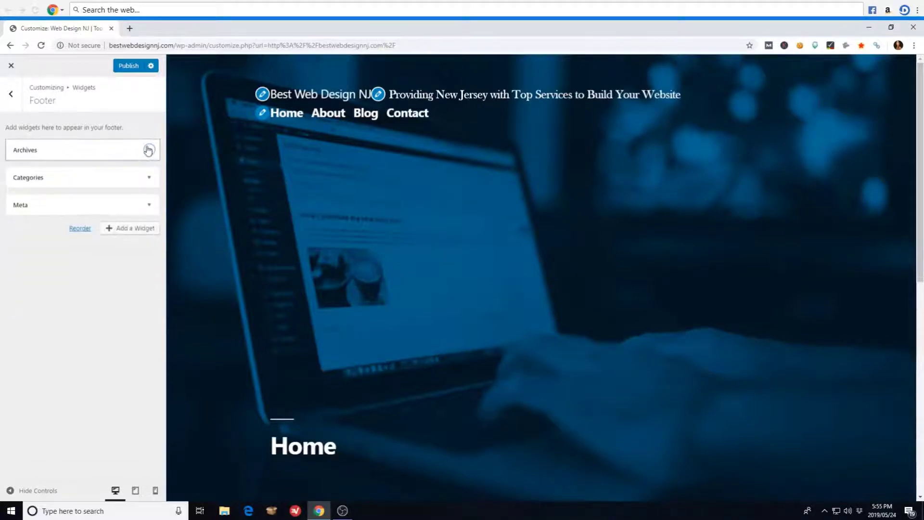
# Remove the Archives, Categories and Meta widgets from the footer and publish the changes
pyautogui.click(148, 150)
pyautogui.click(21, 230)
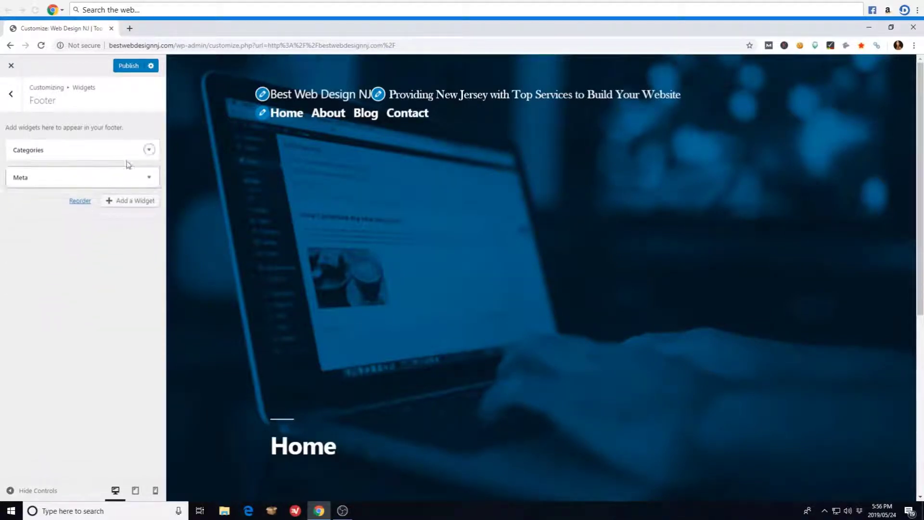
pyautogui.click(147, 150)
pyautogui.click(25, 238)
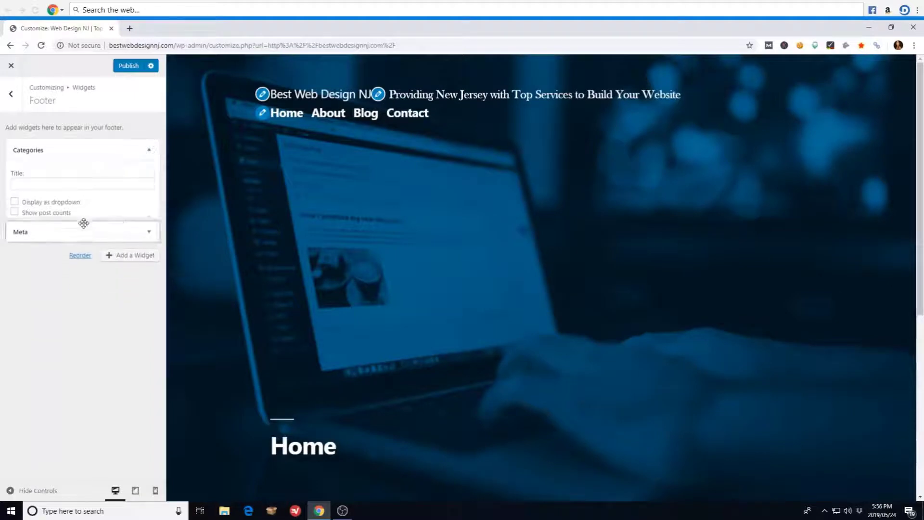
pyautogui.click(148, 149)
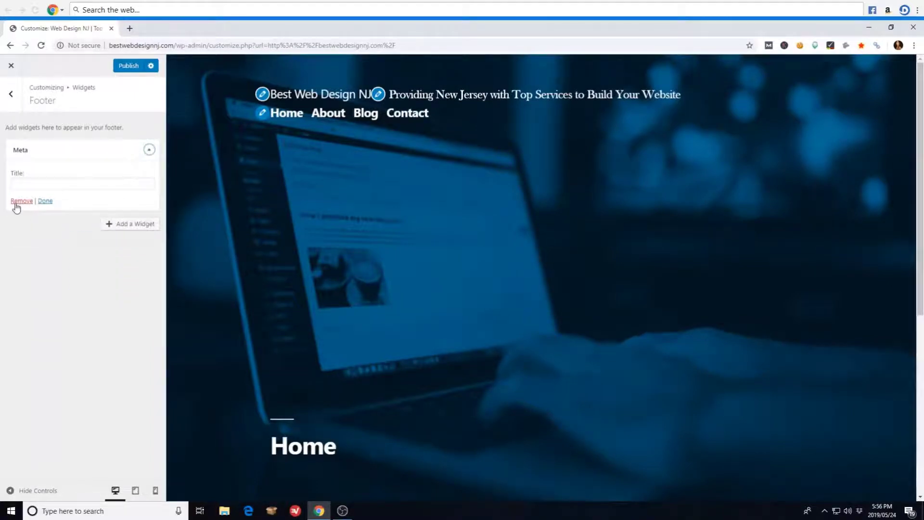
pyautogui.click(21, 201)
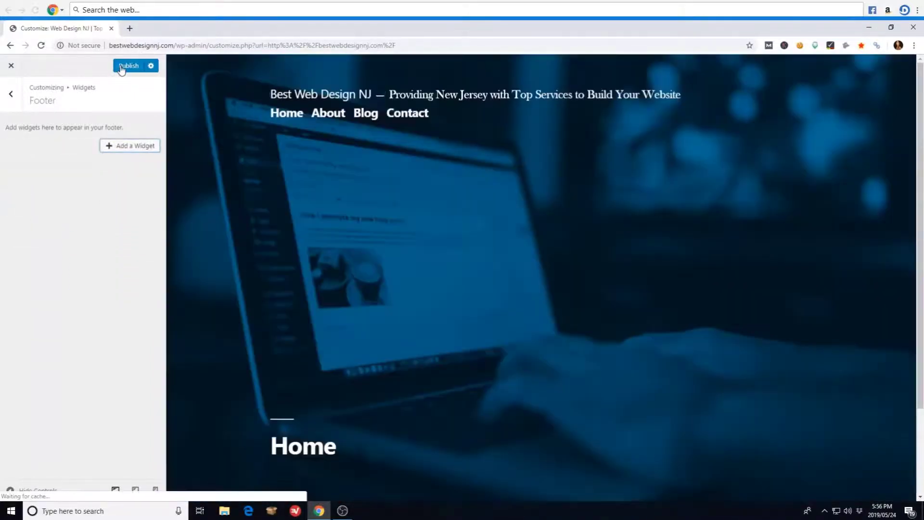
pyautogui.click(121, 67)
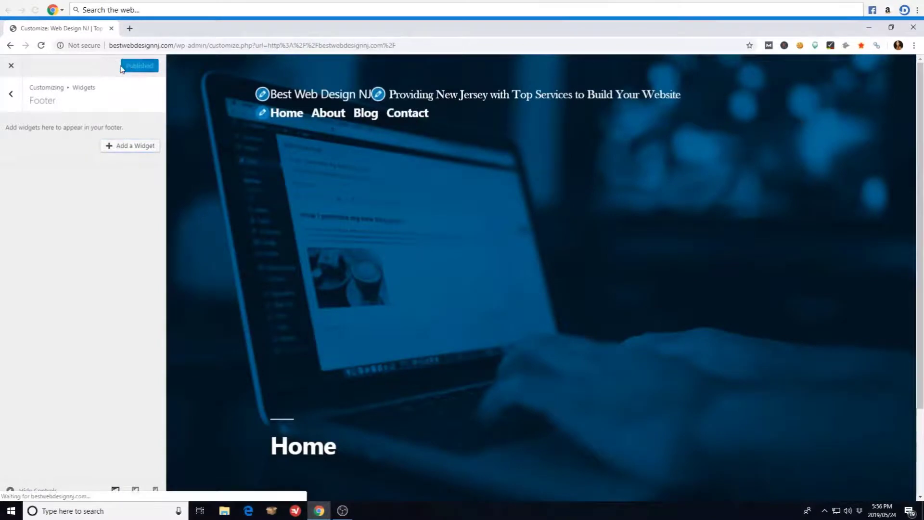
# Close the Customizer and check the live homepage down to its footer
pyautogui.click(4, 71)
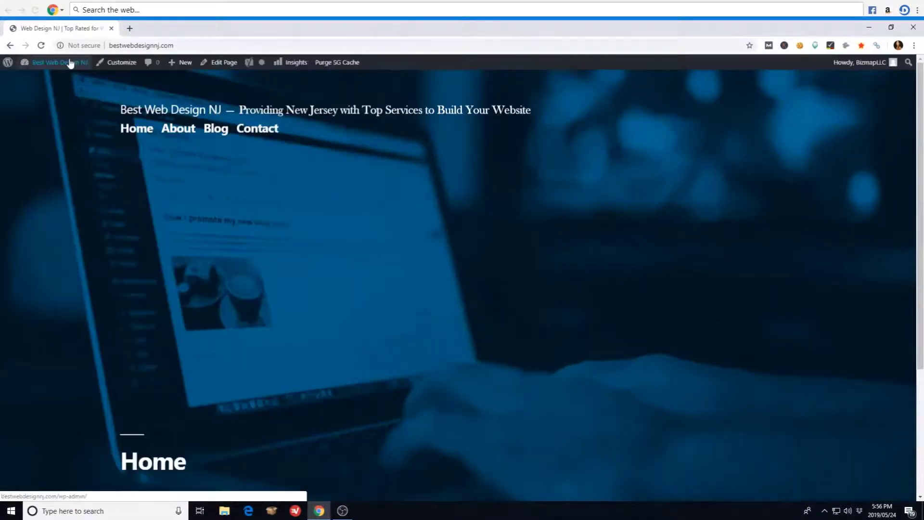
pyautogui.scroll(-4, 527, 318)
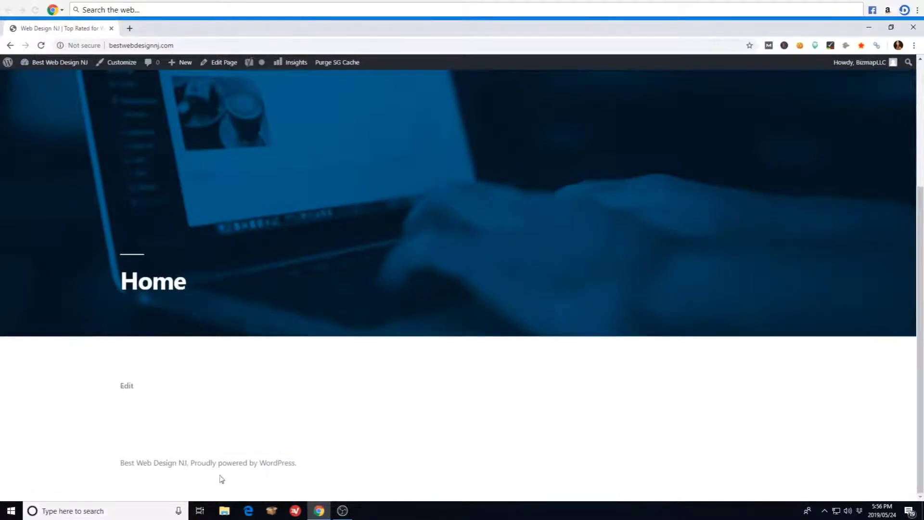
pyautogui.scroll(4, 371, 330)
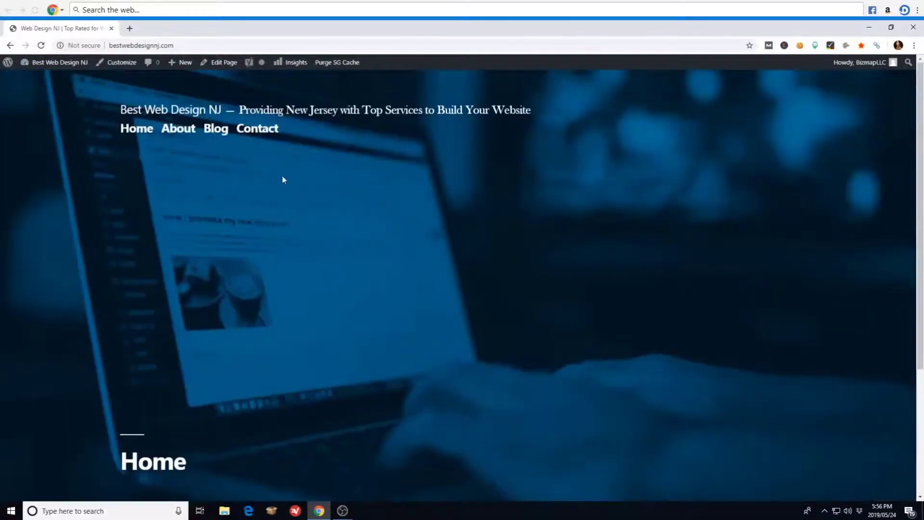
# Go to Yoast SEO's General settings in the dashboard and open the configuration wizard
pyautogui.moveTo(67, 66)
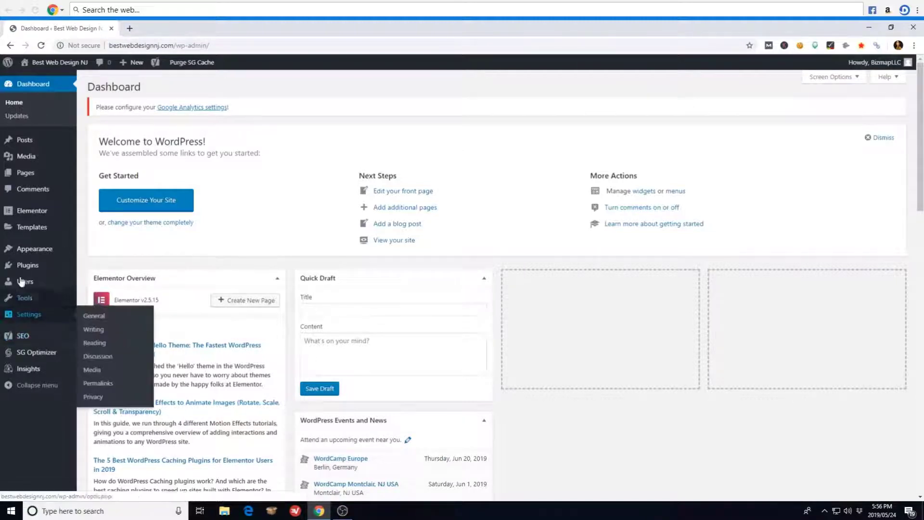
pyautogui.moveTo(22, 342)
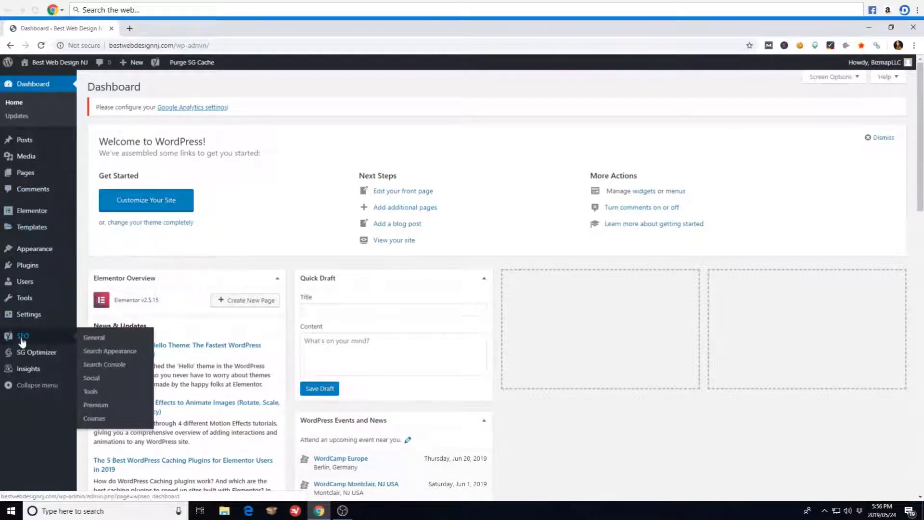
pyautogui.click(95, 338)
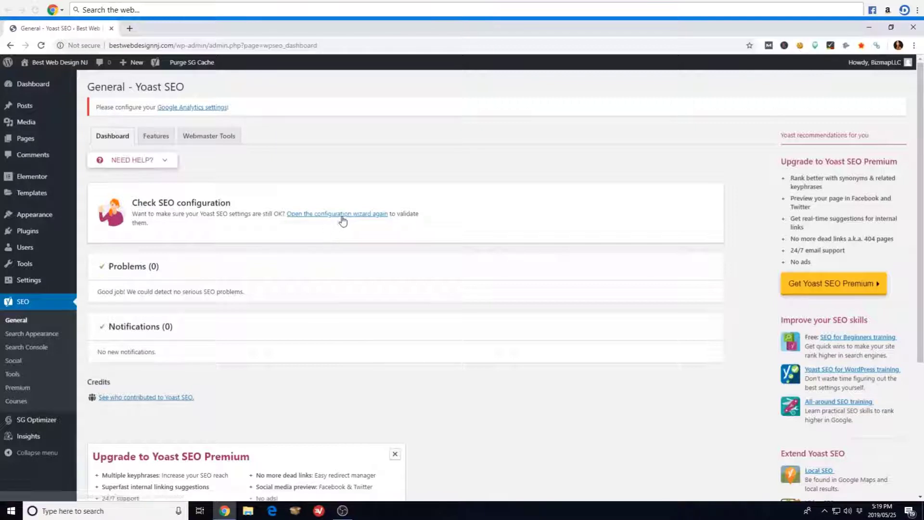
pyautogui.click(342, 217)
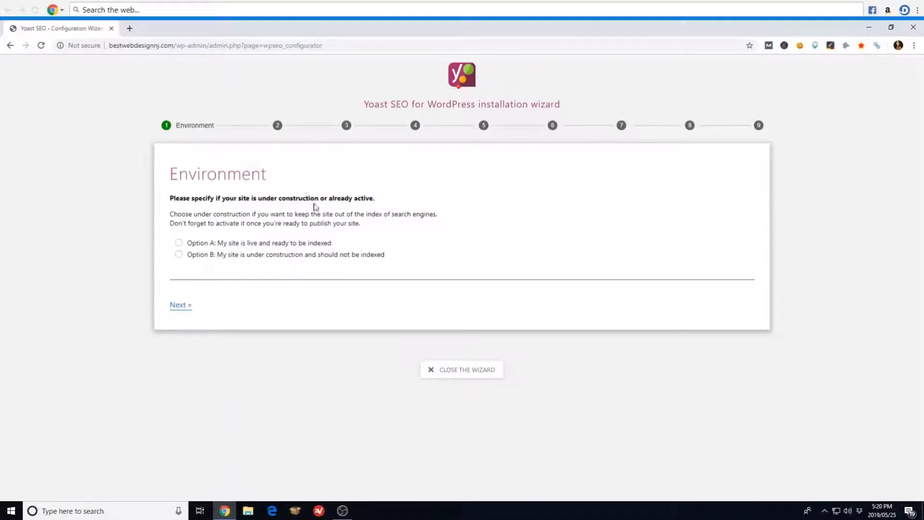
# Set the wizard's environment to Option B, under construction and not indexed, and the site type to "A corporation"
pyautogui.click(179, 255)
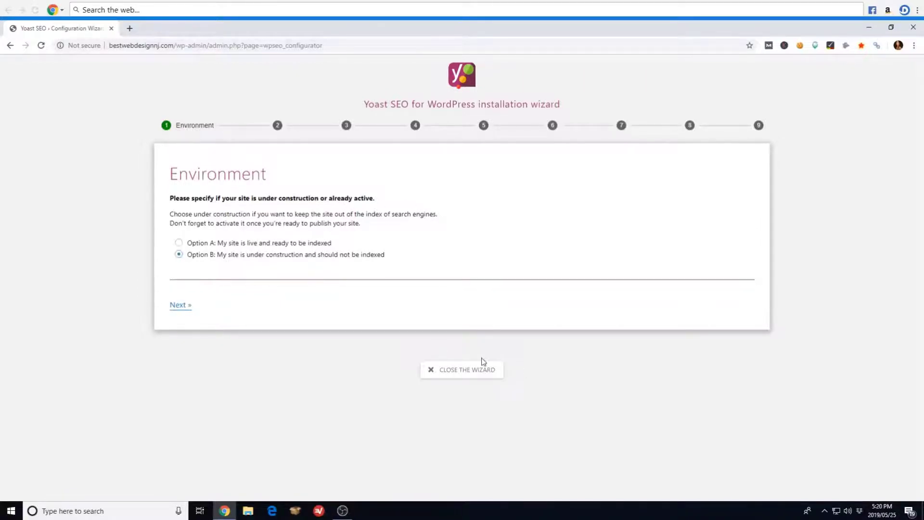
pyautogui.click(179, 306)
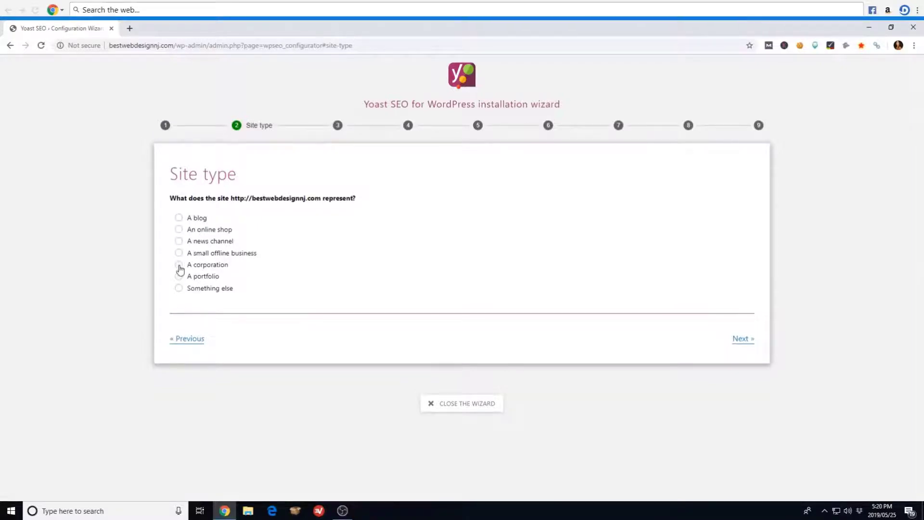
pyautogui.click(179, 265)
pyautogui.click(741, 339)
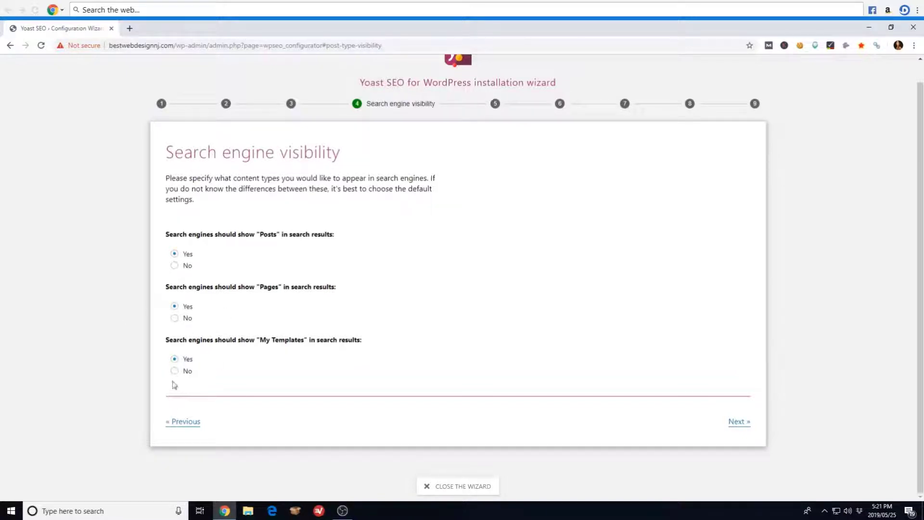
# Accept the search engine visibility settings and No for multiple authors, and choose the vertical bar "|" as title separator
pyautogui.click(738, 422)
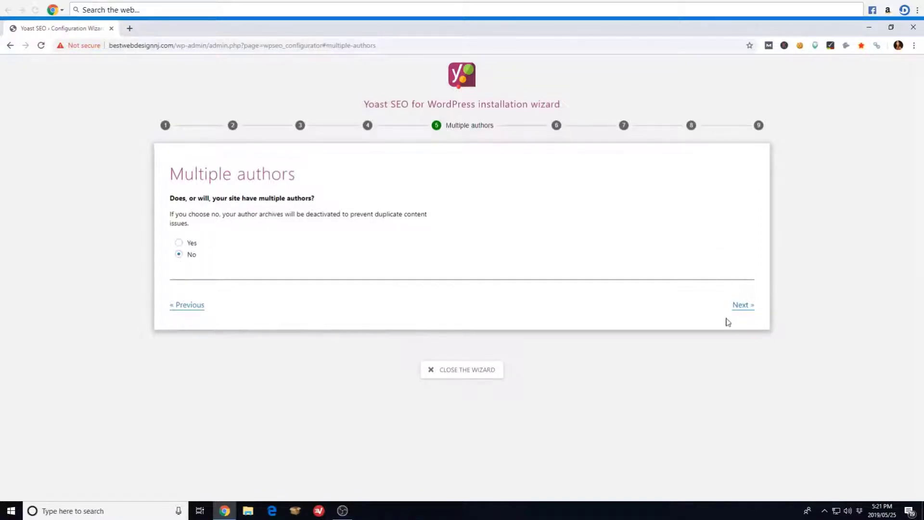
pyautogui.click(741, 306)
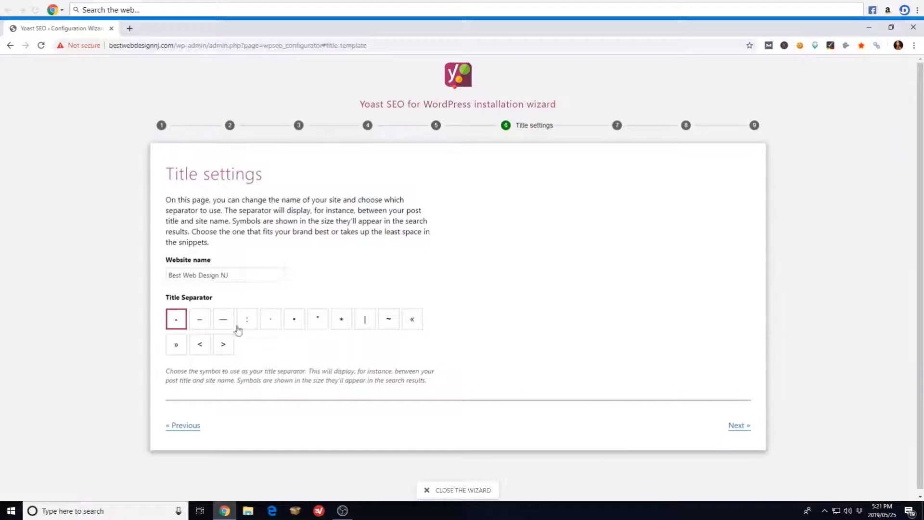
pyautogui.click(366, 321)
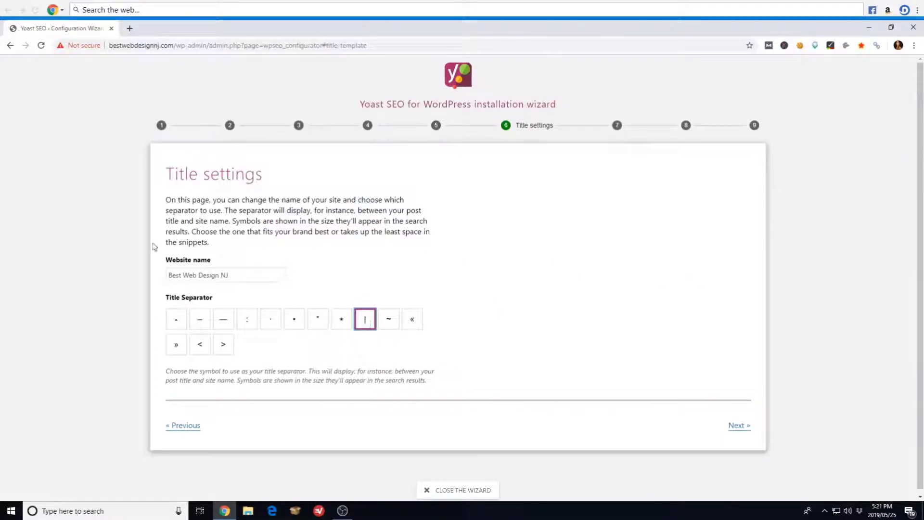
# Accept the title settings, skip the newsletter sign-up and product suggestions, and close the completed Yoast configuration wizard
pyautogui.click(738, 428)
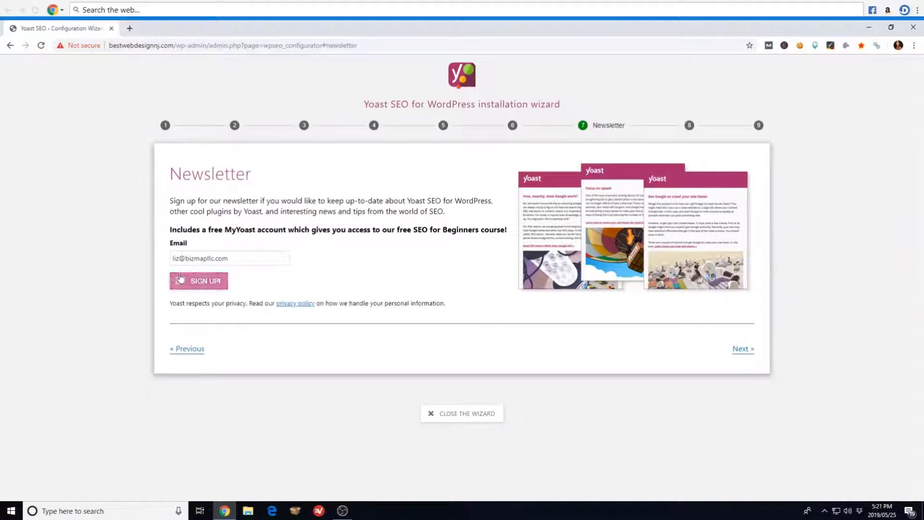
pyautogui.click(740, 349)
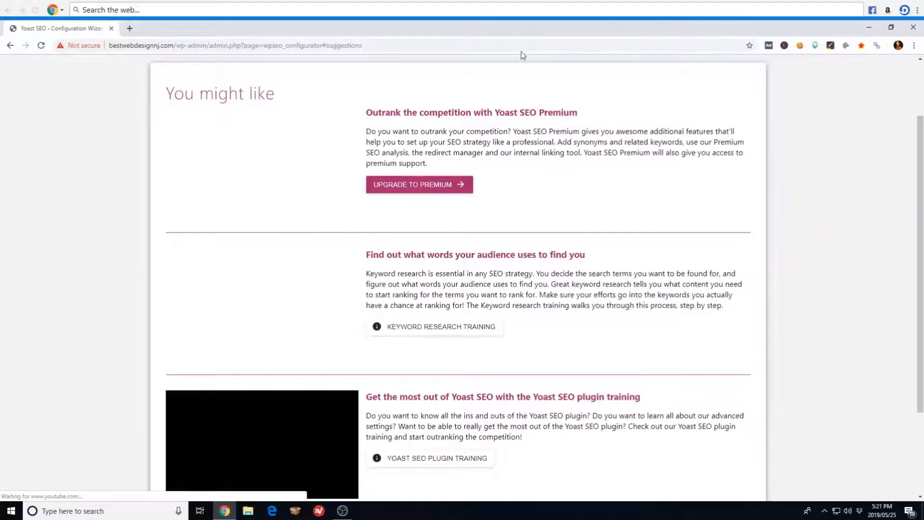
pyautogui.scroll(-2, 483, 215)
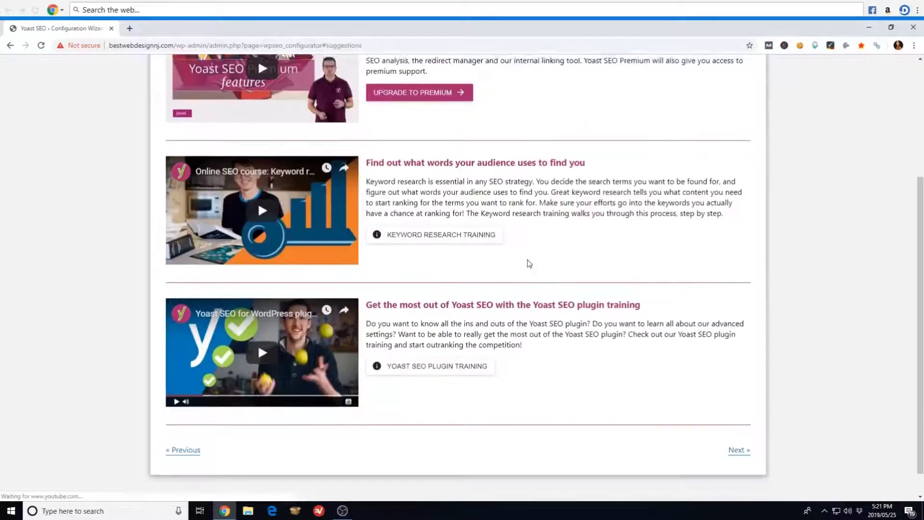
pyautogui.click(736, 447)
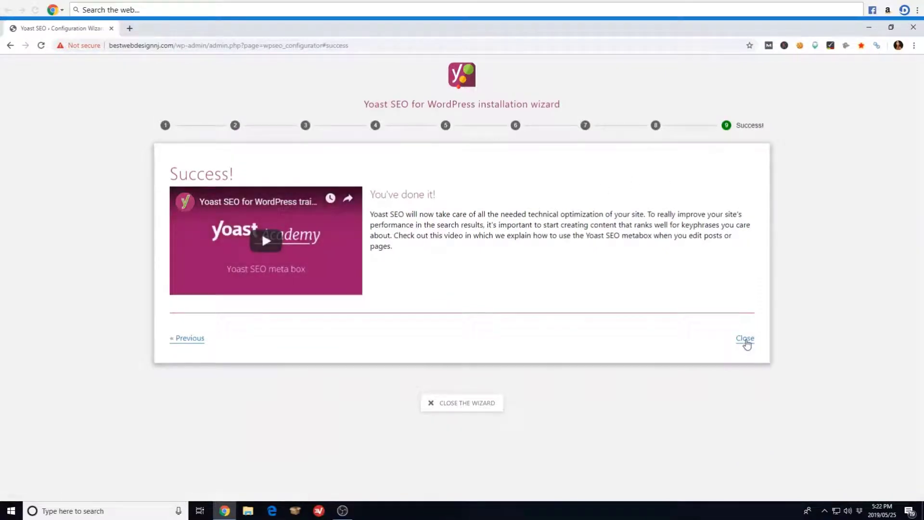
pyautogui.click(746, 340)
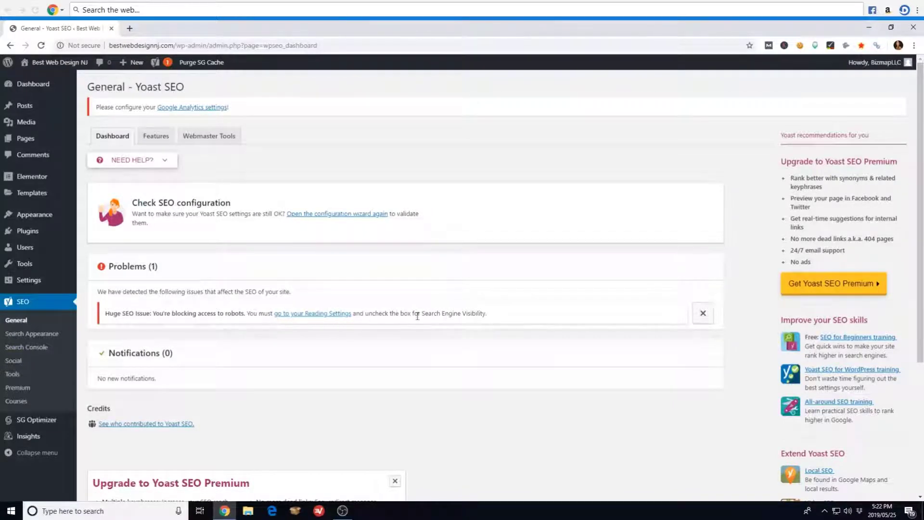
# Check the problems on Yoast's General dashboard and save the Features settings with every feature on
pyautogui.click(20, 323)
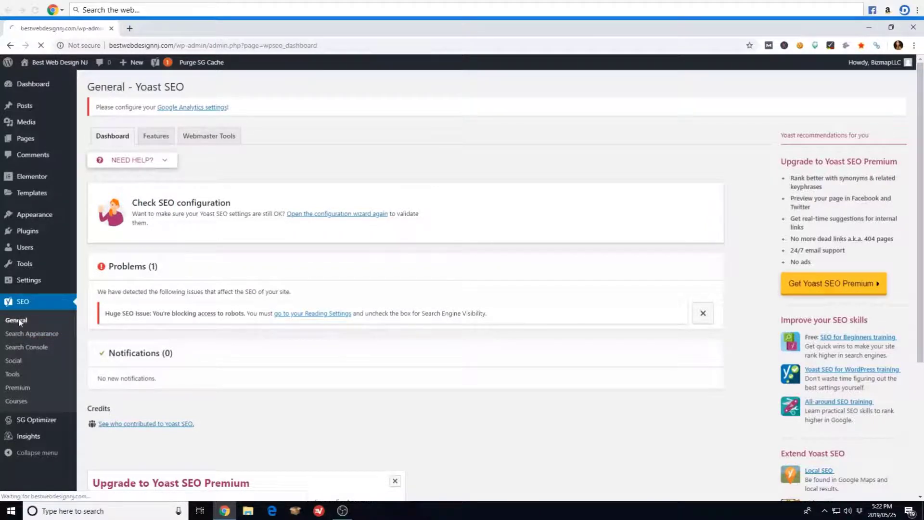
pyautogui.scroll(-3, 283, 332)
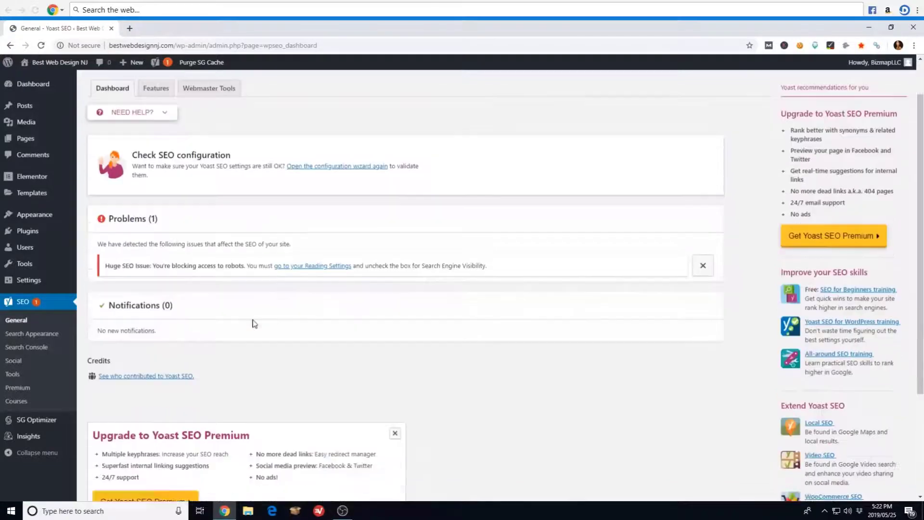
pyautogui.click(20, 323)
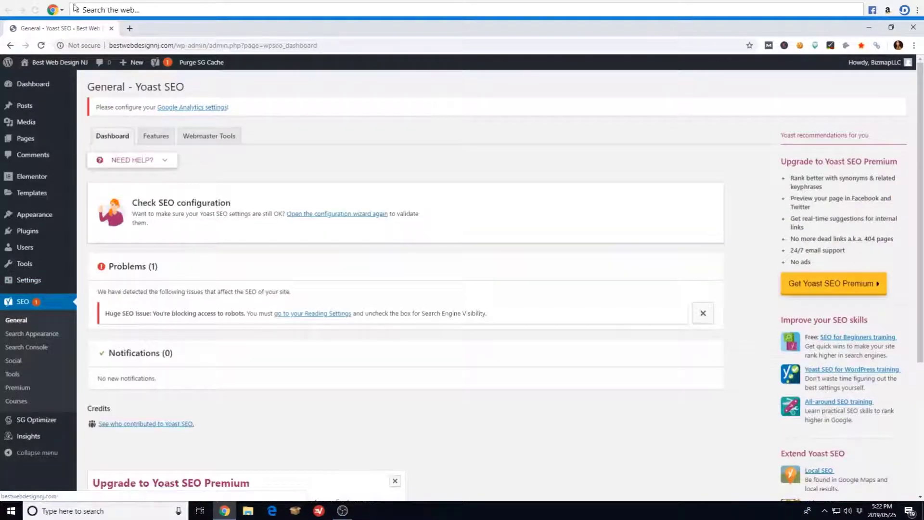
pyautogui.scroll(-3, 118, 140)
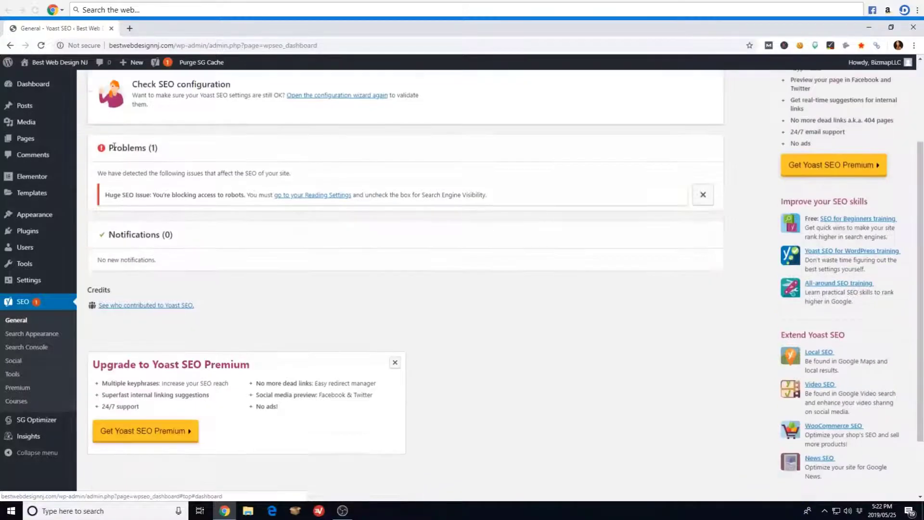
pyautogui.scroll(3, 104, 114)
pyautogui.click(157, 136)
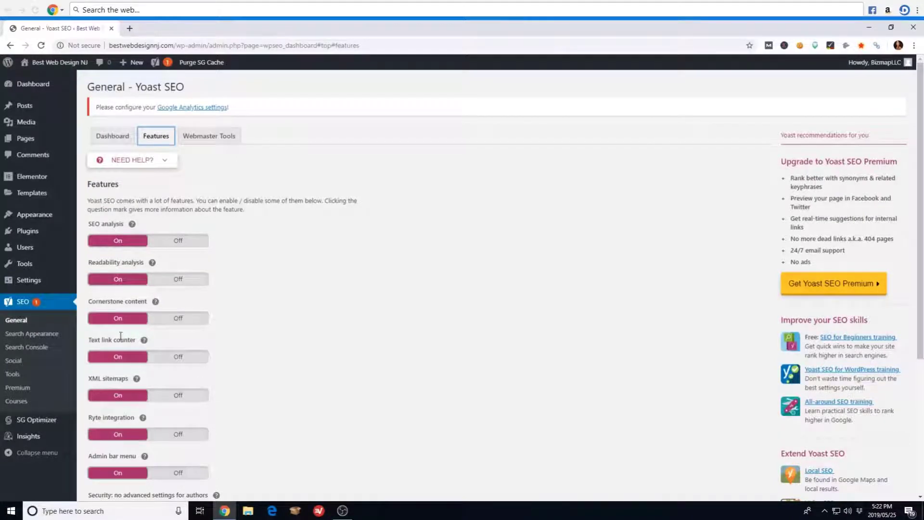
pyautogui.scroll(-2, 208, 287)
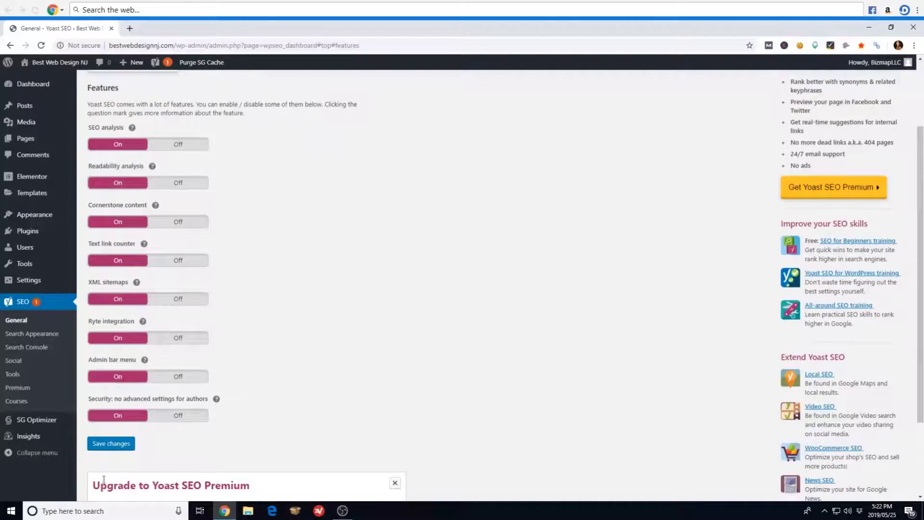
pyautogui.click(113, 443)
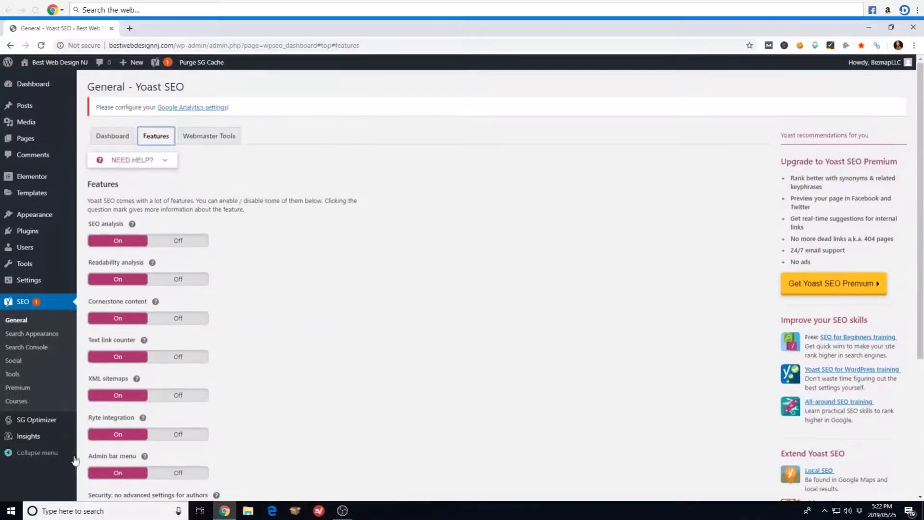
# Check the webmaster verification fields, and save the general Search Appearance settings with "Best Web Design NJ" as organization name
pyautogui.click(222, 137)
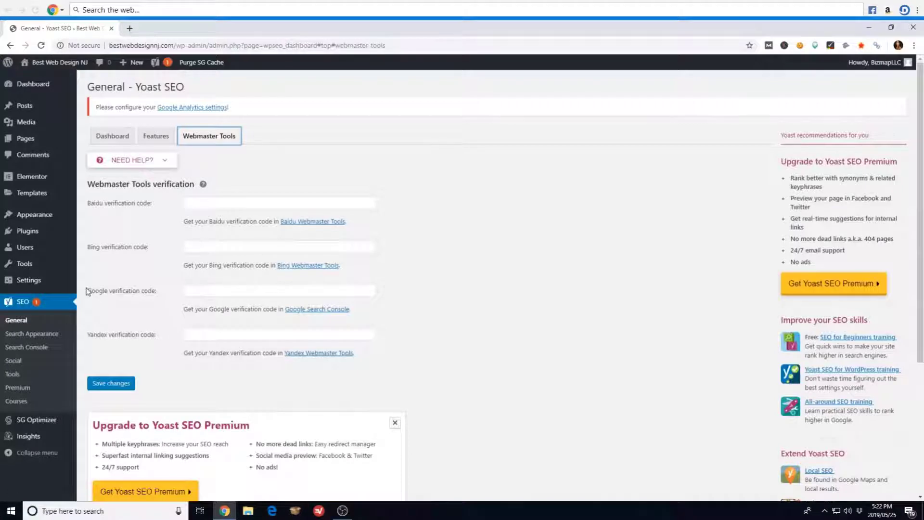
pyautogui.click(32, 335)
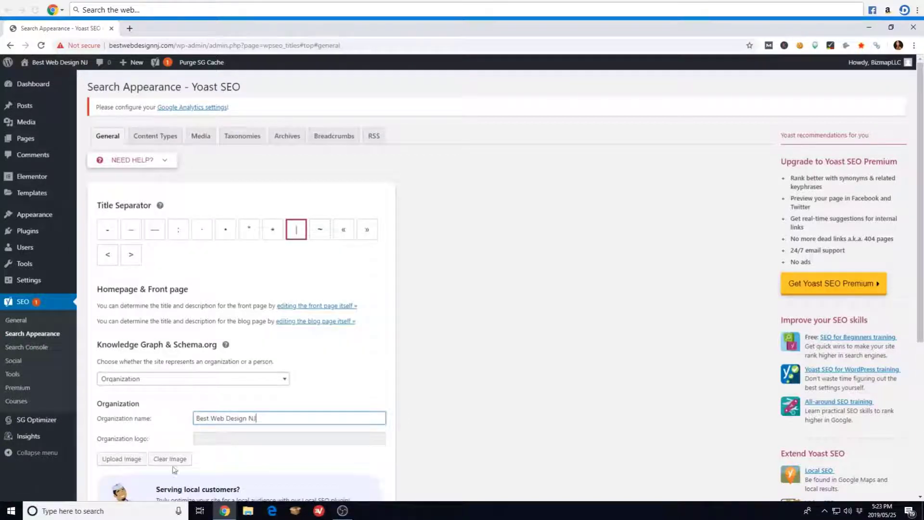
pyautogui.scroll(-3, 97, 453)
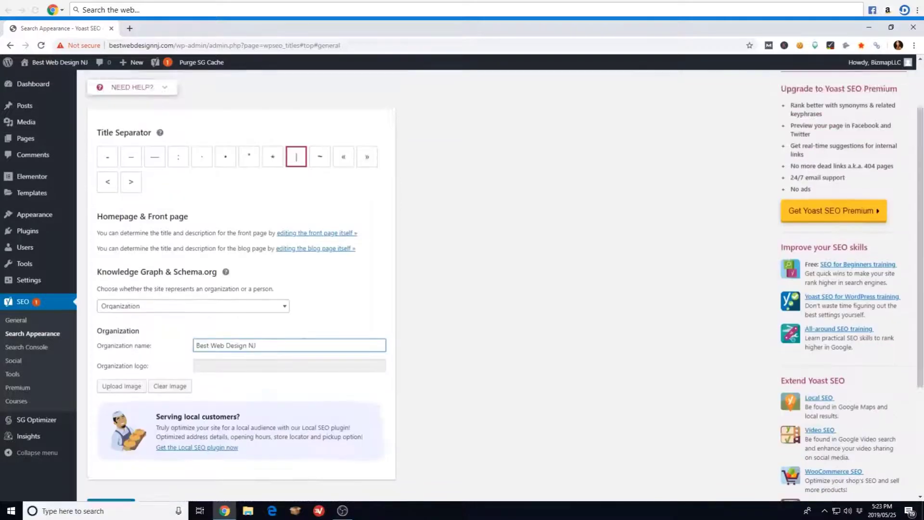
pyautogui.click(115, 433)
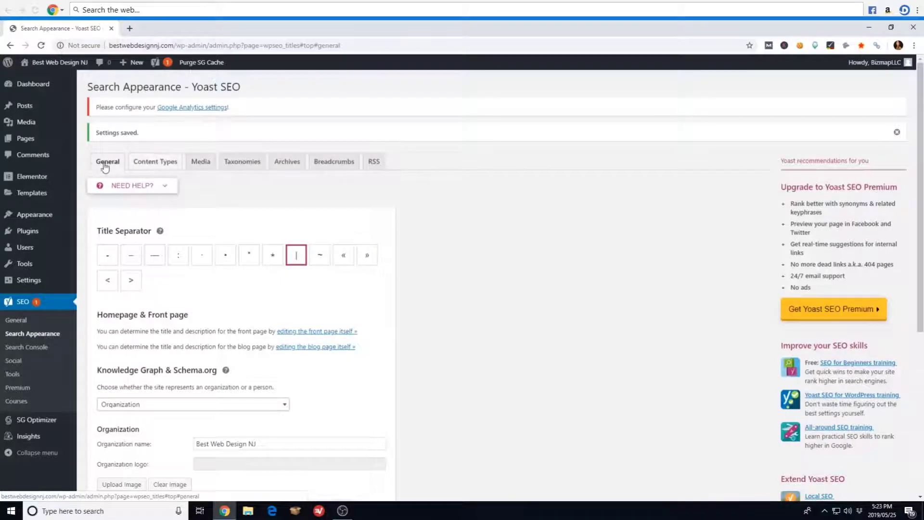
pyautogui.scroll(-1, 291, 337)
pyautogui.scroll(-3, 291, 336)
pyautogui.scroll(4, 290, 337)
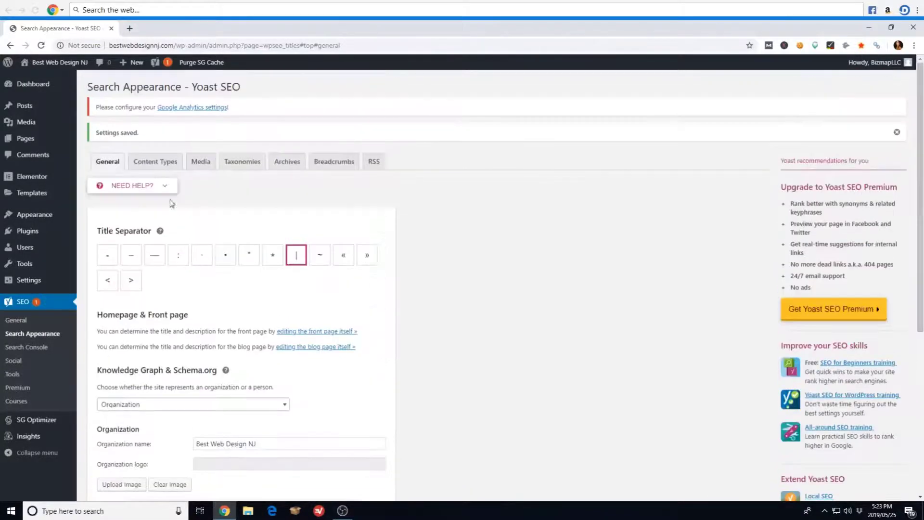
# In the Search Appearance content types, set Date in Snippet Preview to Show for both Posts and Pages
pyautogui.click(157, 166)
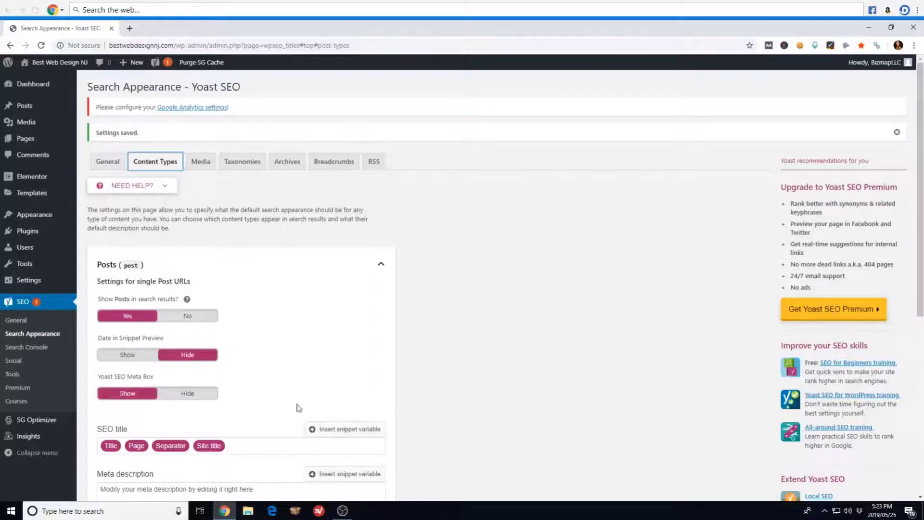
pyautogui.click(128, 356)
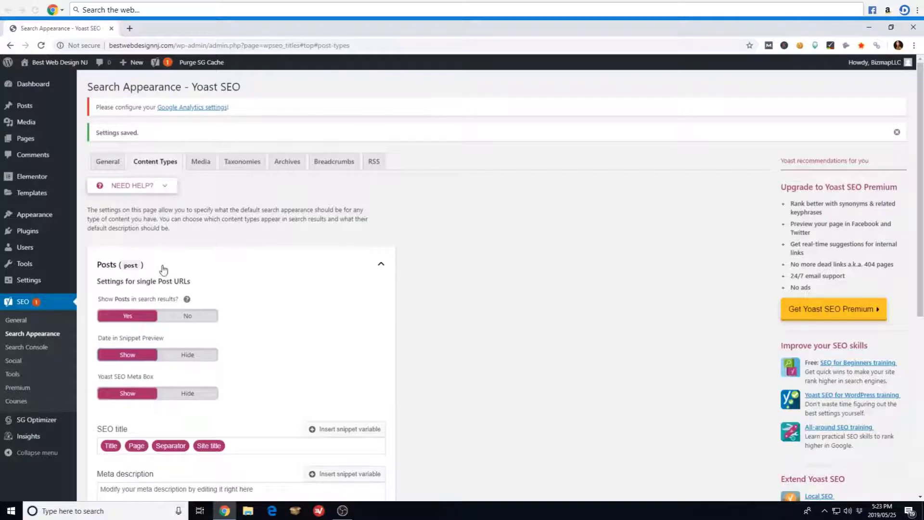
pyautogui.scroll(-7, 162, 270)
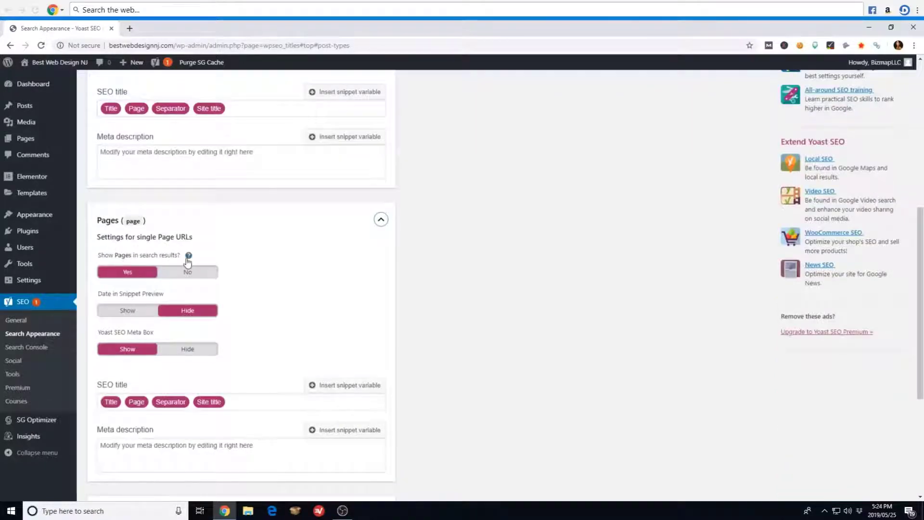
pyautogui.click(127, 312)
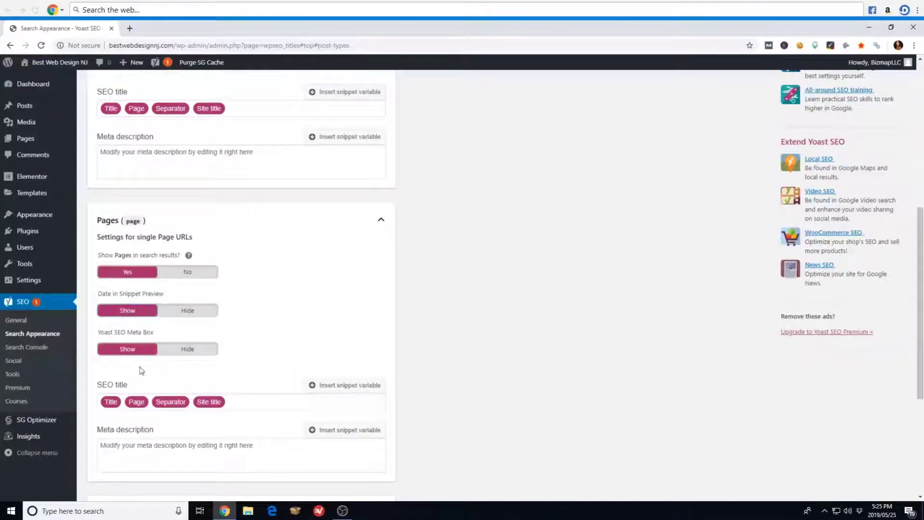
# Set My Templates not to show in search results and save the content type settings
pyautogui.scroll(-4, 192, 356)
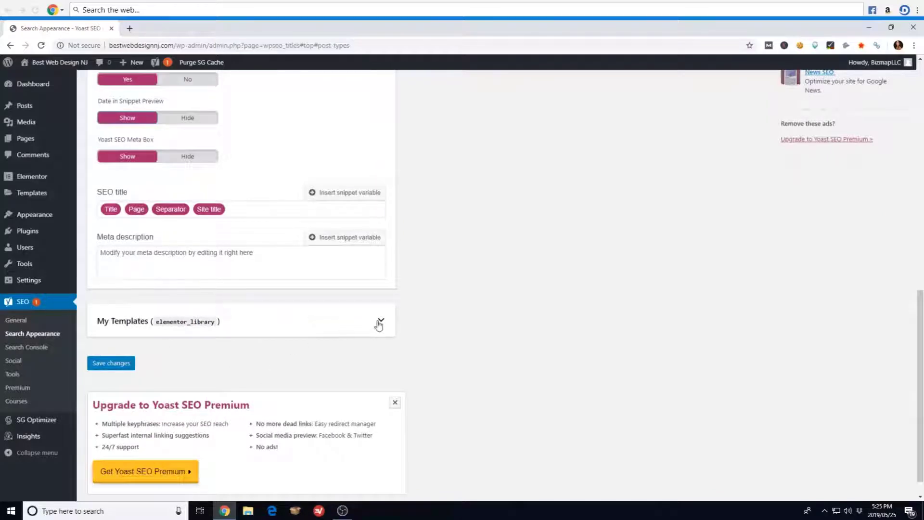
pyautogui.click(380, 322)
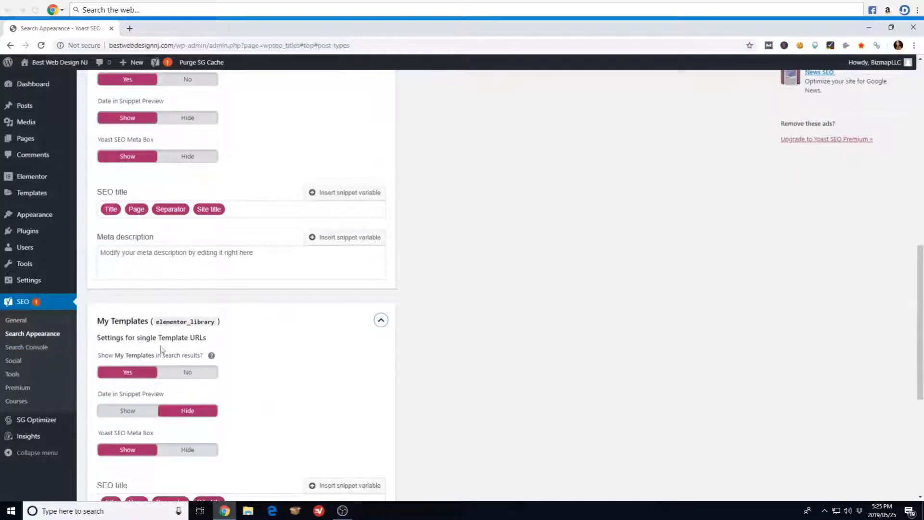
pyautogui.click(191, 373)
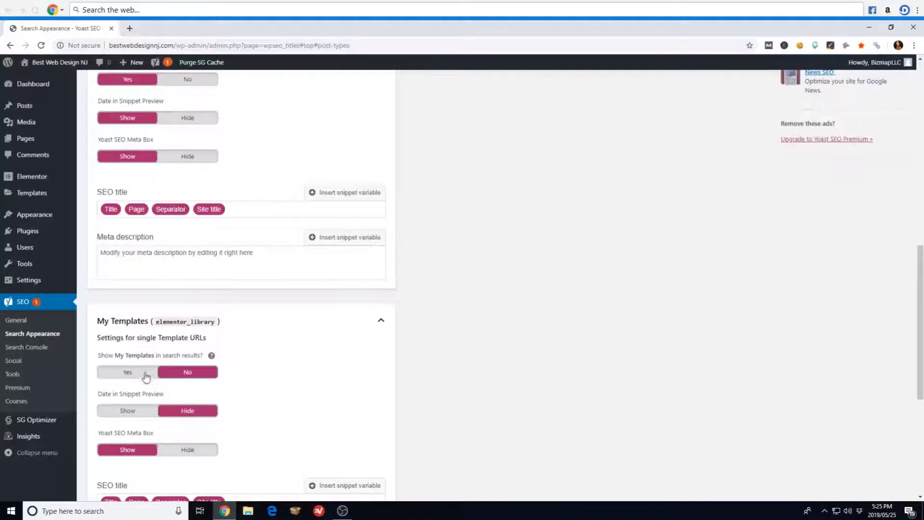
pyautogui.scroll(-2, 146, 376)
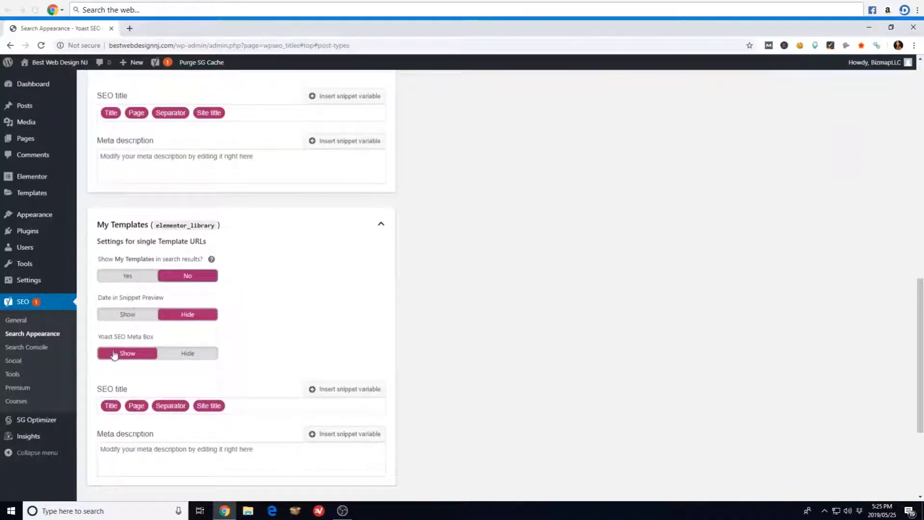
pyautogui.scroll(-3, 318, 354)
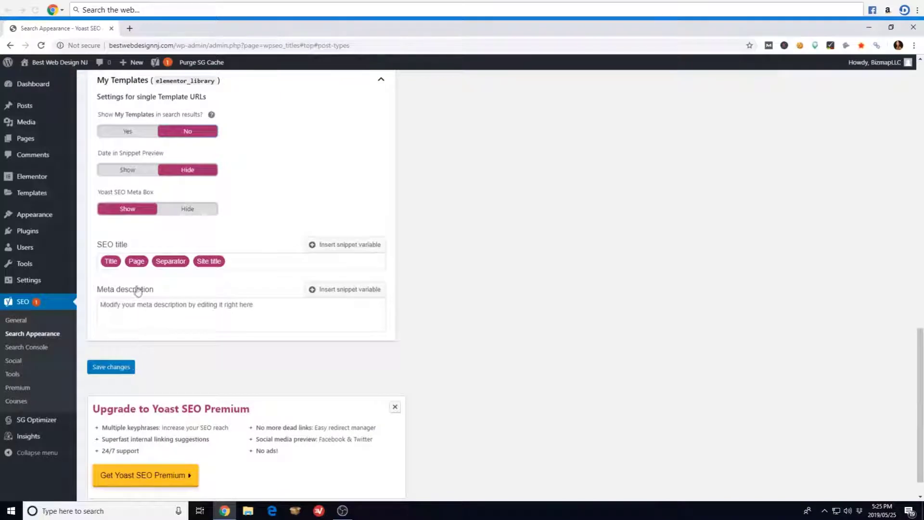
pyautogui.scroll(3, 127, 332)
pyautogui.scroll(-4, 118, 380)
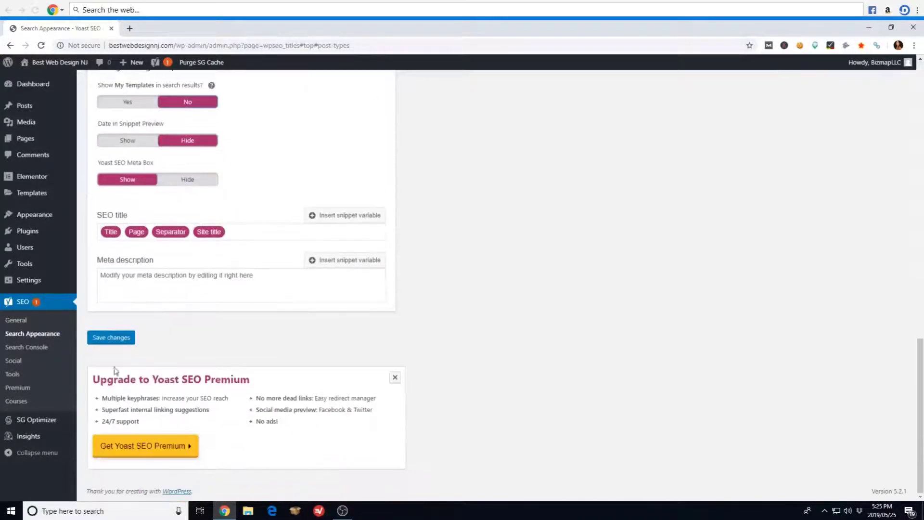
pyautogui.click(115, 343)
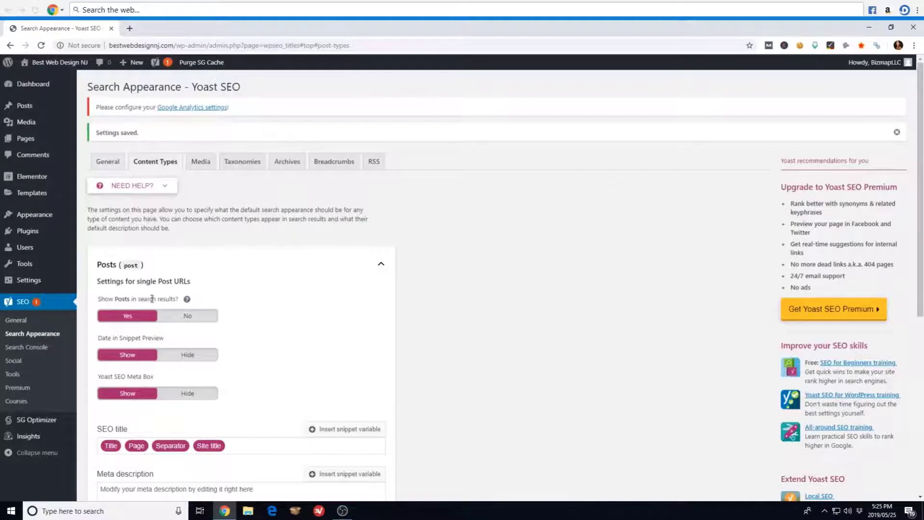
# Check the media attachment redirect setting, and set Categories not to show in search results under Taxonomies
pyautogui.scroll(-5, 178, 292)
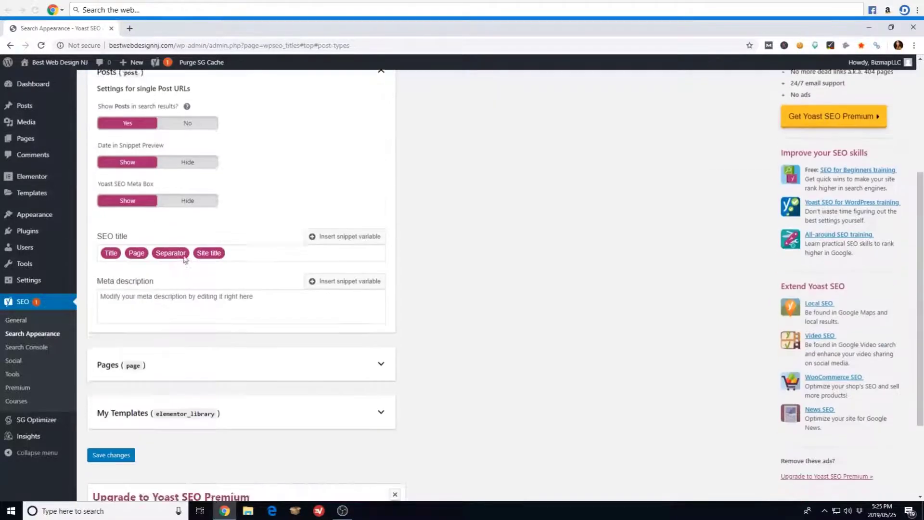
pyautogui.scroll(5, 168, 192)
pyautogui.click(202, 163)
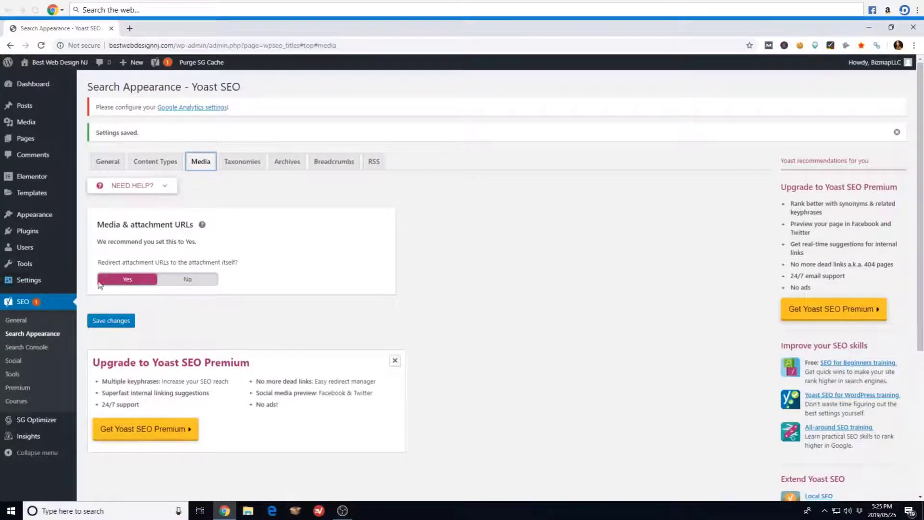
pyautogui.click(243, 159)
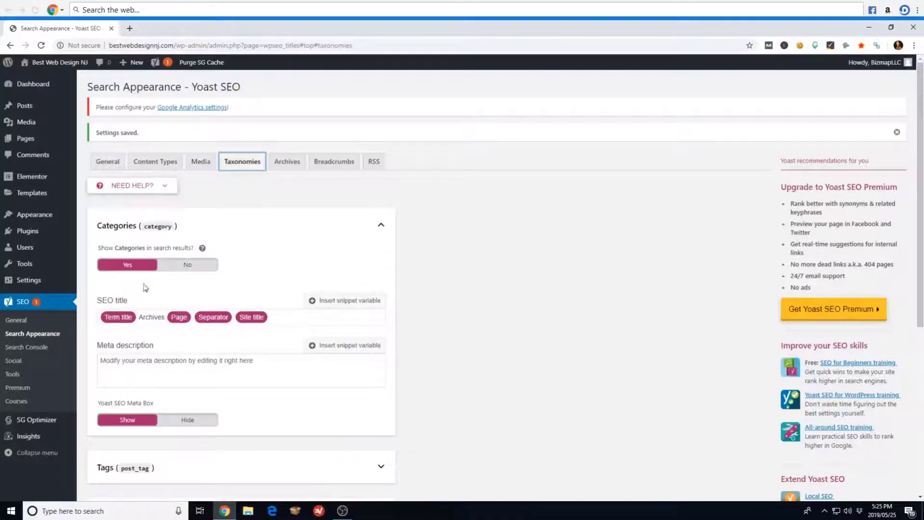
pyautogui.click(185, 266)
pyautogui.scroll(-5, 303, 282)
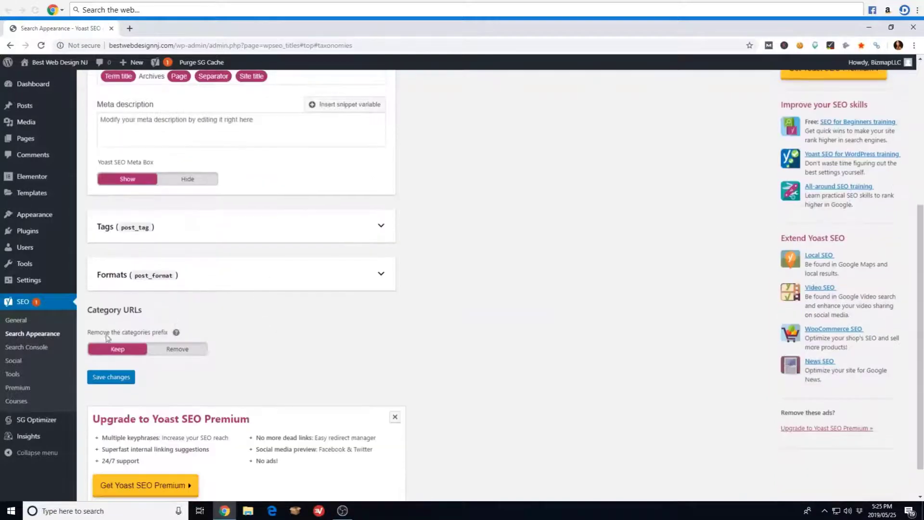
# Set Tags not to show in search results, check the Formats and category prefix settings, and save the taxonomy settings
pyautogui.click(380, 226)
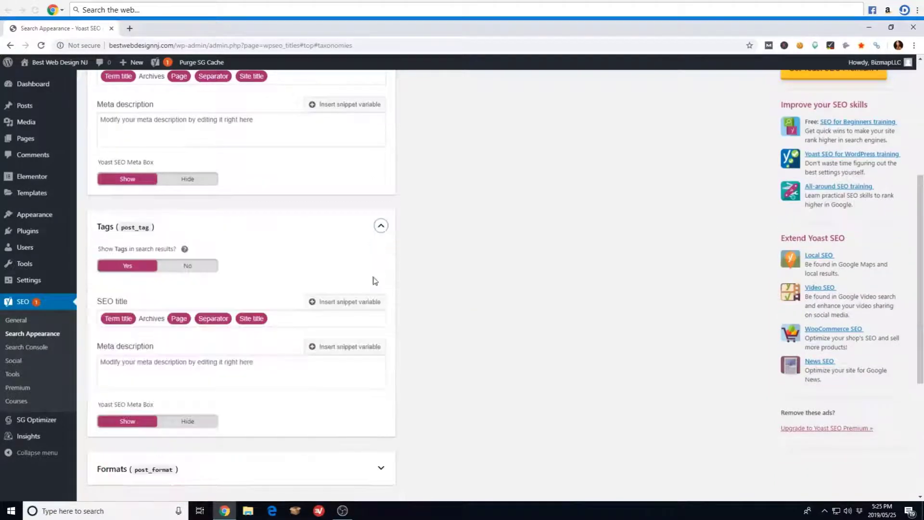
pyautogui.click(194, 269)
pyautogui.scroll(-4, 289, 313)
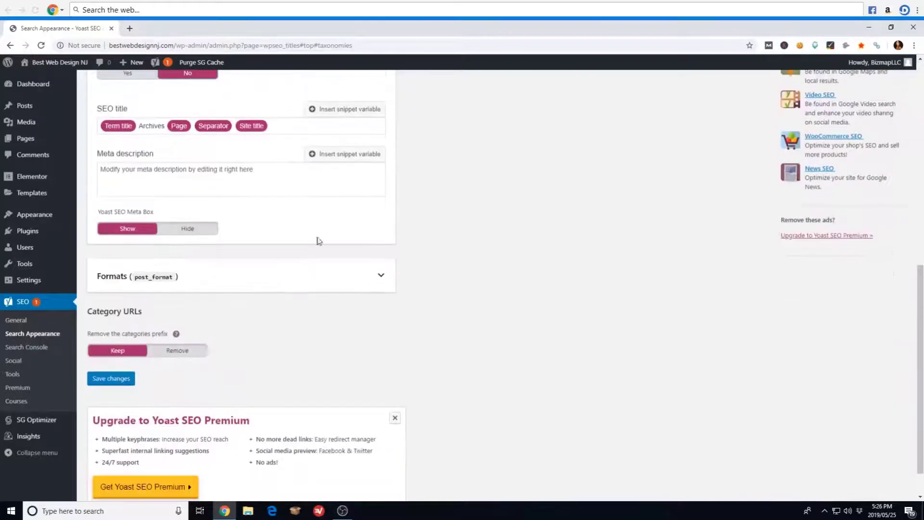
pyautogui.click(369, 279)
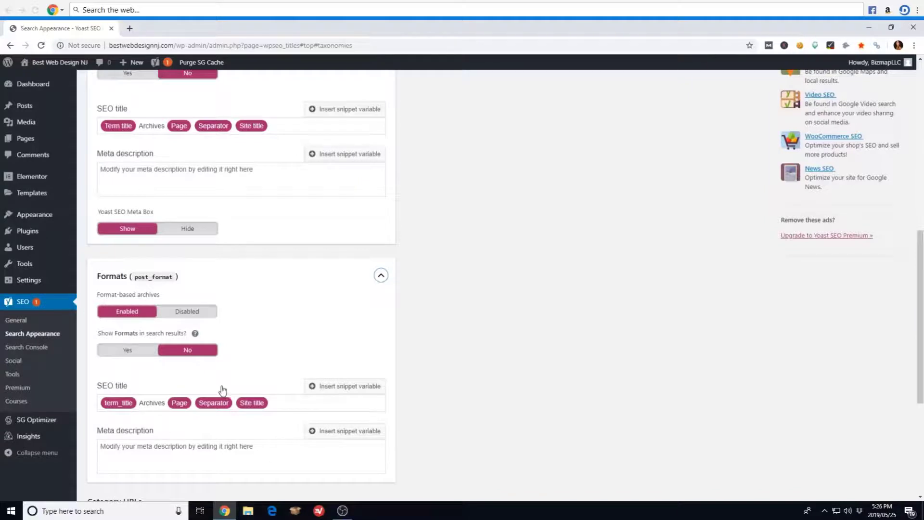
pyautogui.scroll(-5, 188, 397)
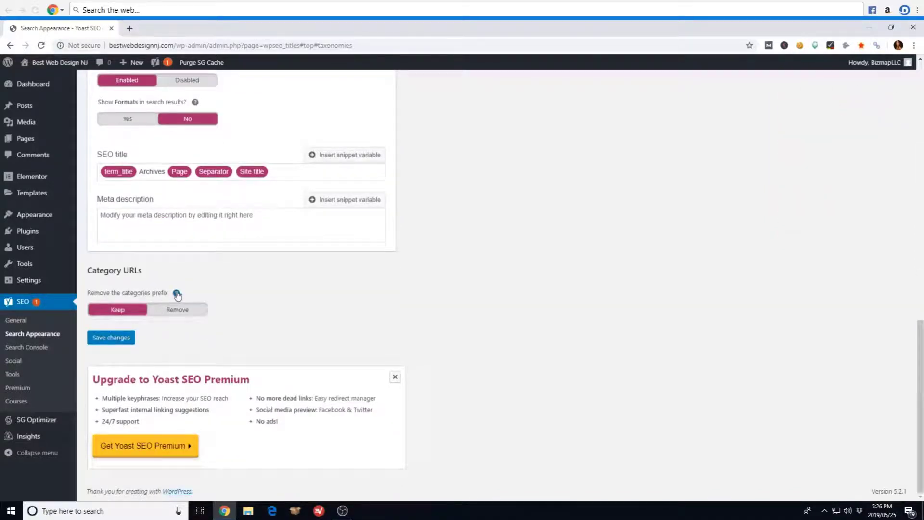
pyautogui.click(112, 338)
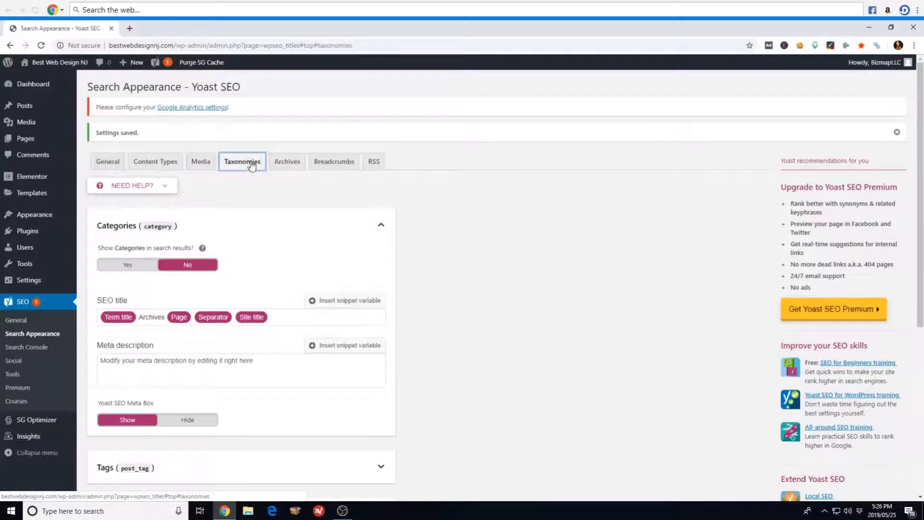
# Disable date archives in the Archives settings, check the Special Pages titles, and save the changes
pyautogui.click(288, 167)
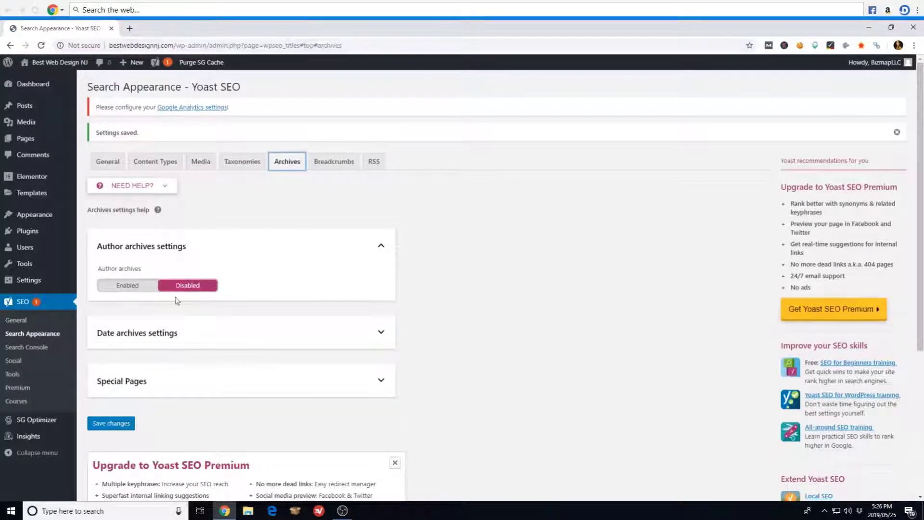
pyautogui.click(381, 332)
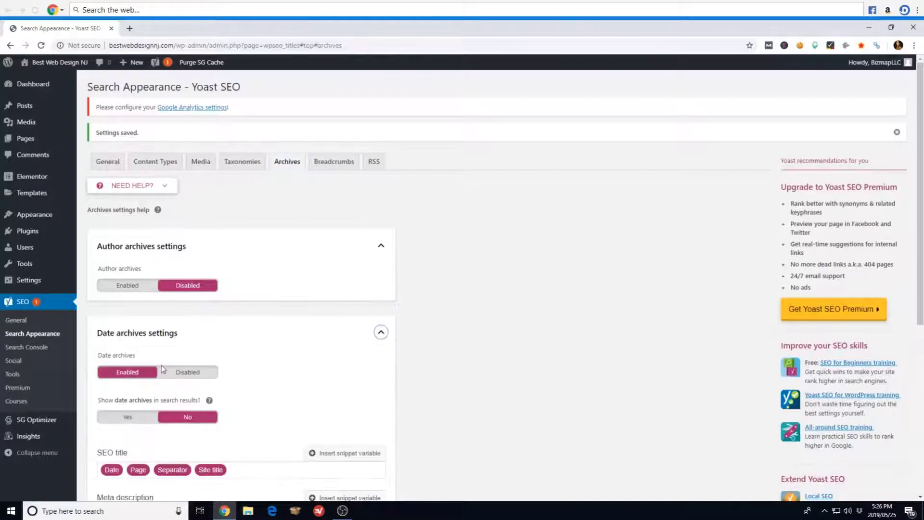
pyautogui.click(198, 376)
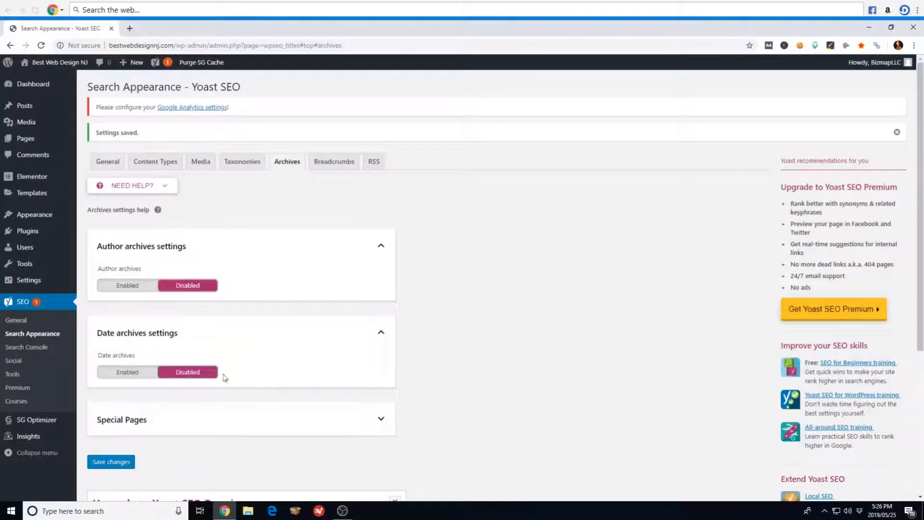
pyautogui.scroll(-2, 255, 358)
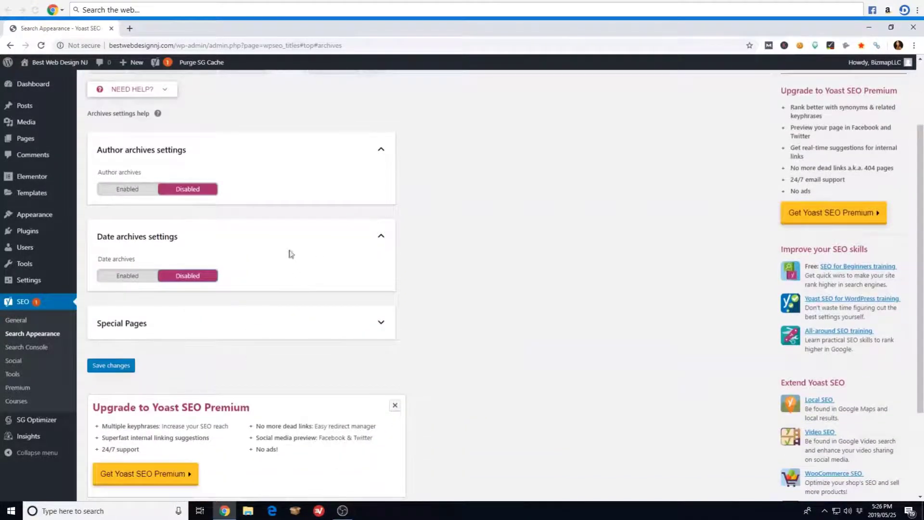
pyautogui.click(378, 323)
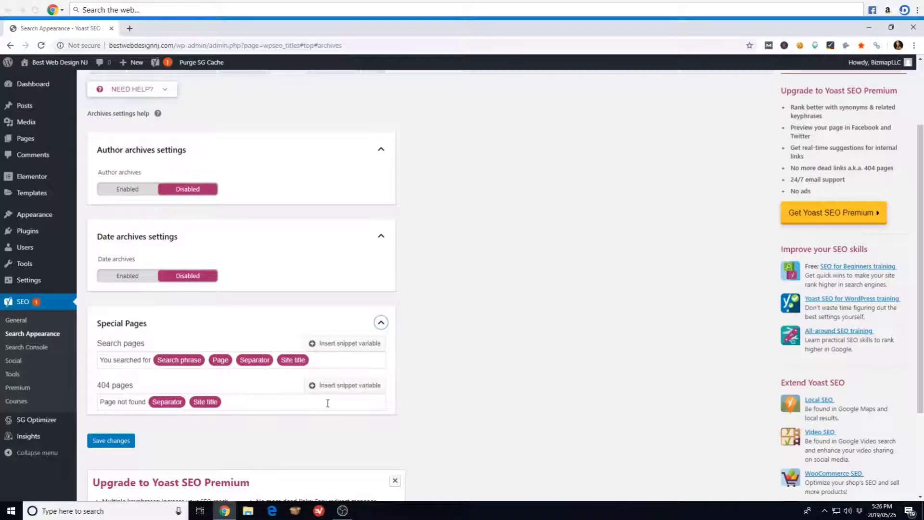
pyautogui.click(107, 441)
pyautogui.click(335, 115)
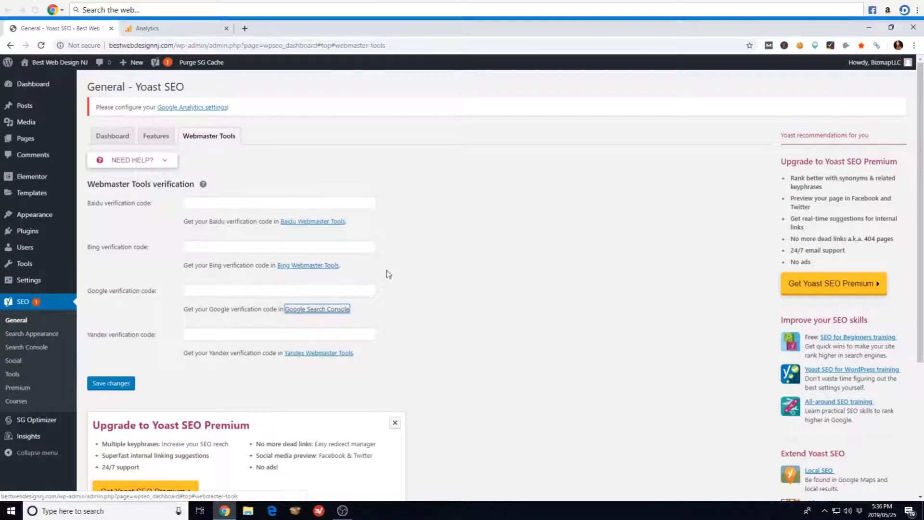
# From the Google verification code setting, open Google Webmaster Central, choose the HTML tag method and copy its meta tag
pyautogui.click(323, 310)
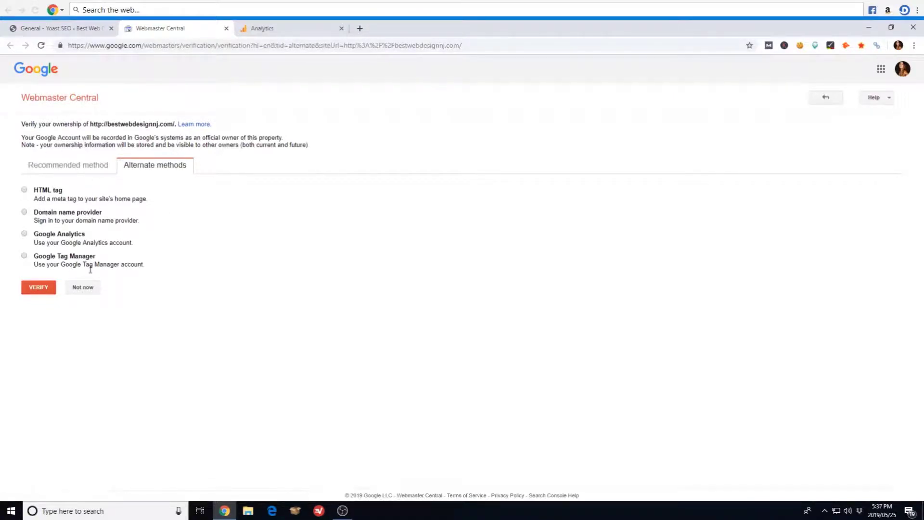
pyautogui.click(25, 190)
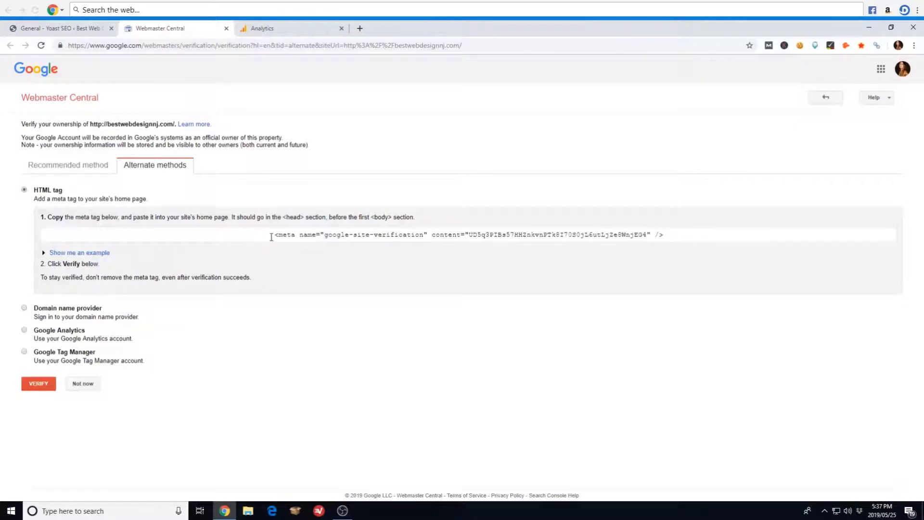
pyautogui.moveTo(272, 237); pyautogui.dragTo(670, 238)
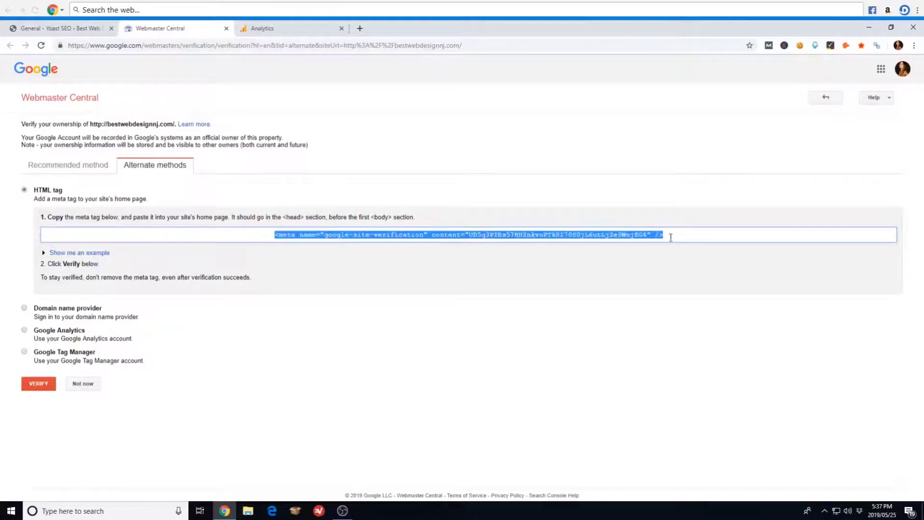
pyautogui.rightClick(643, 236)
pyautogui.click(666, 245)
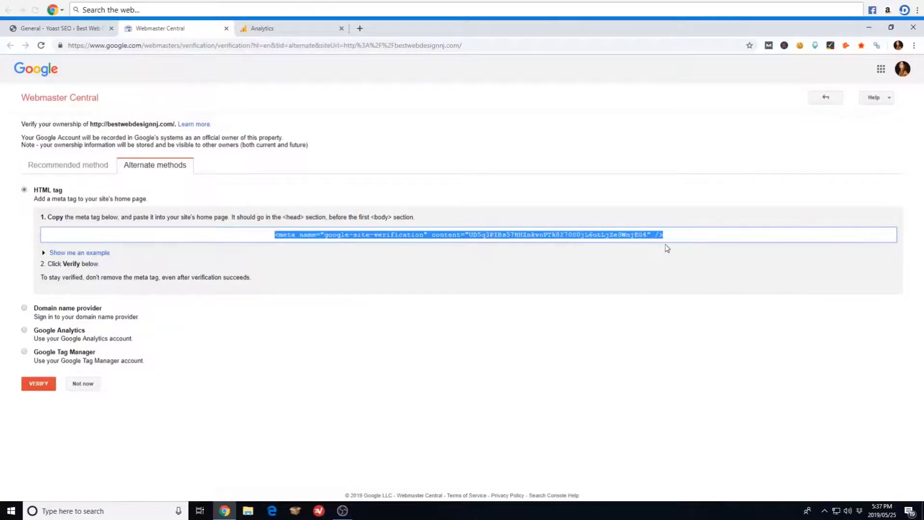
# Back in the Yoast Webmaster Tools settings, paste the copied tag as the Google verification code and save the changes
pyautogui.click(61, 29)
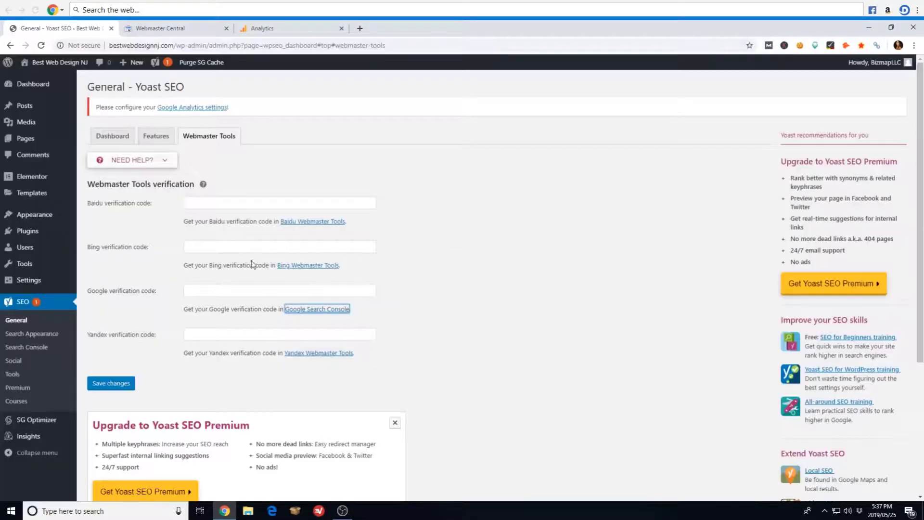
pyautogui.click(215, 292)
pyautogui.rightClick(214, 292)
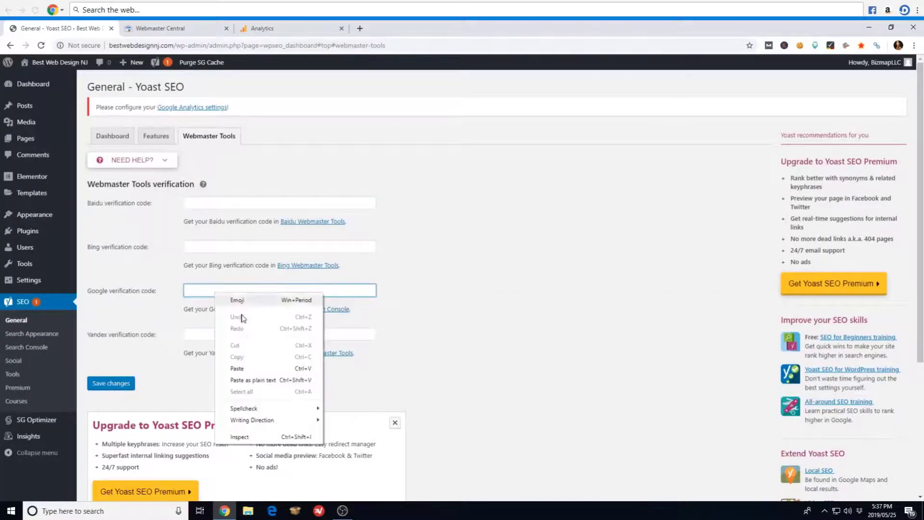
pyautogui.click(245, 370)
pyautogui.click(104, 384)
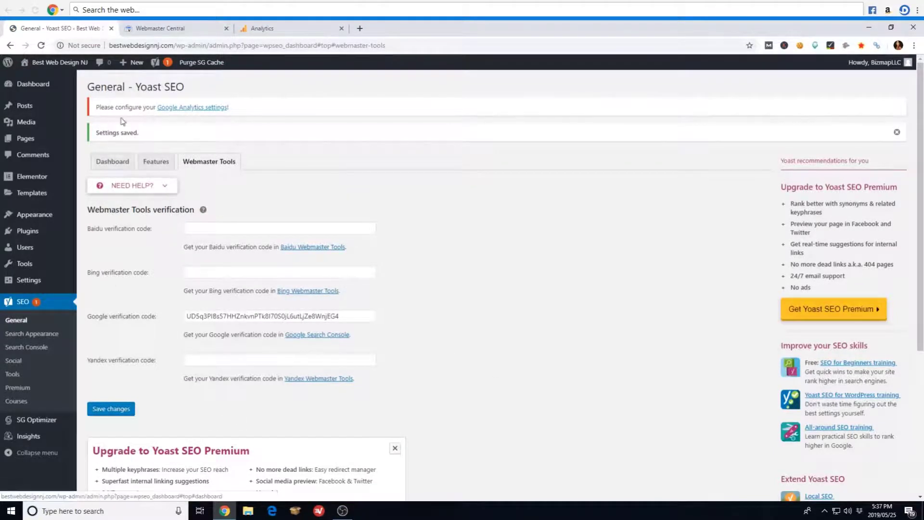
pyautogui.click(105, 410)
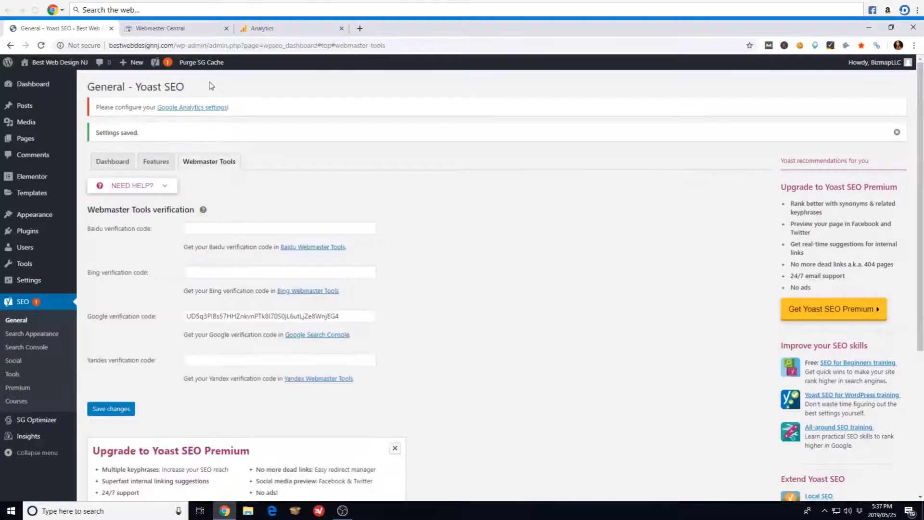
# Open the Google Analytics settings to check the MonsterInsights connection options, and return to the WordPress dashboard
pyautogui.click(198, 108)
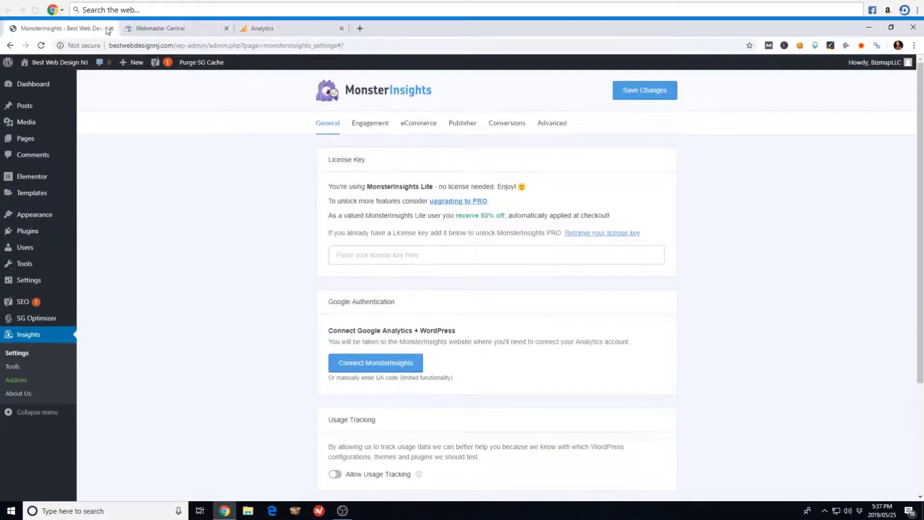
pyautogui.moveTo(44, 66)
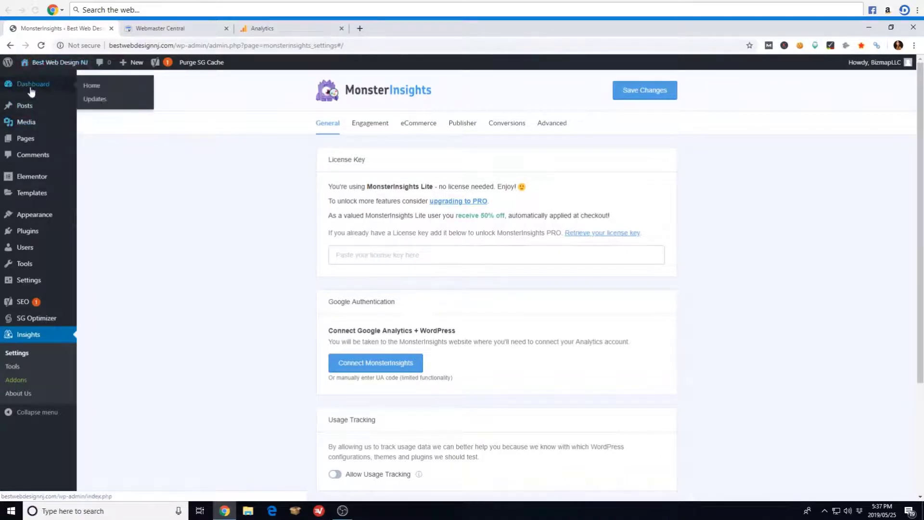
pyautogui.click(29, 81)
# Switch to Google Analytics and start a new website property with the website name "Best Web Design NJ"
pyautogui.click(272, 30)
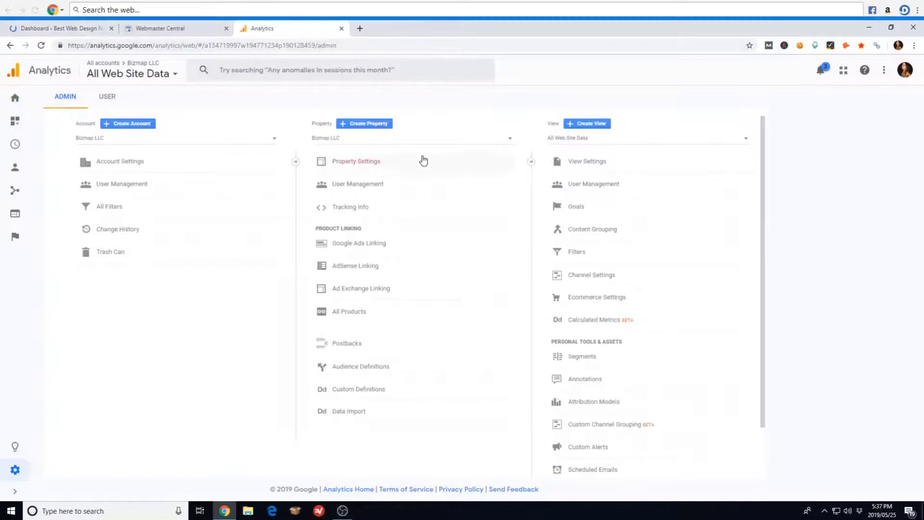
pyautogui.click(369, 124)
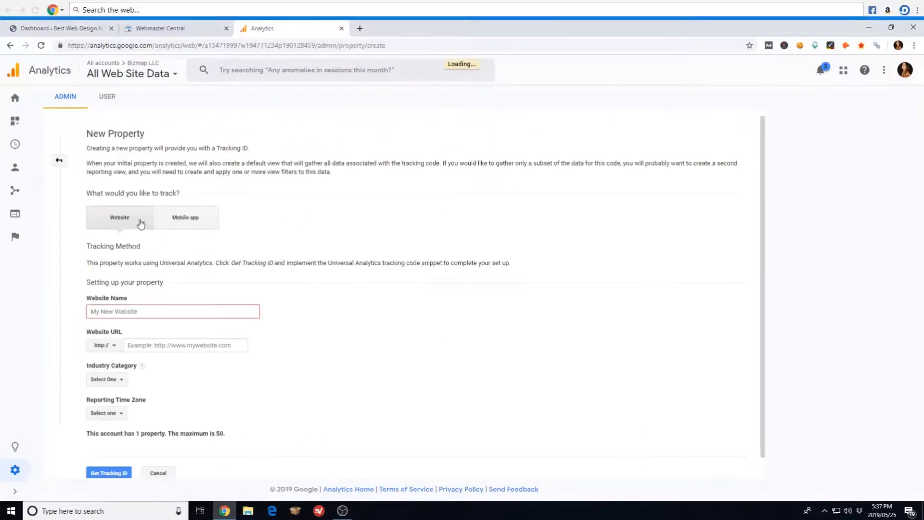
pyautogui.click(123, 306)
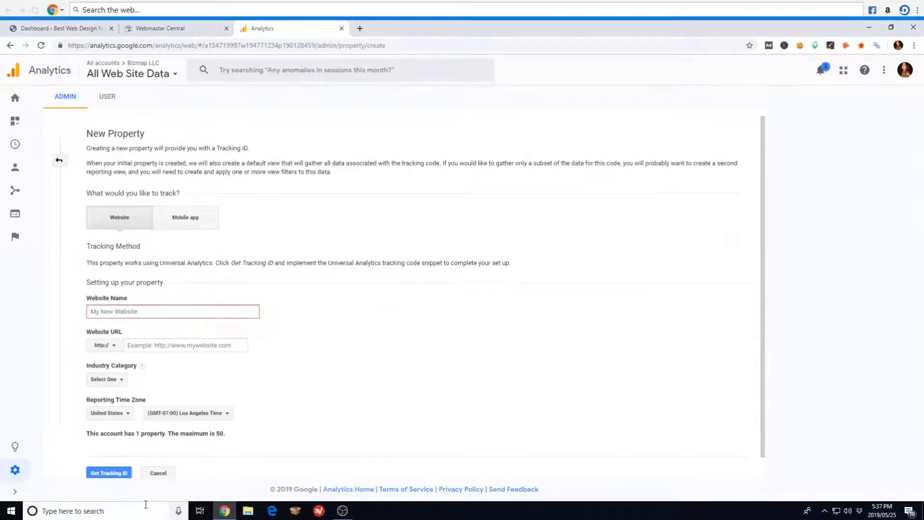
pyautogui.write('Best Web Design NJ')
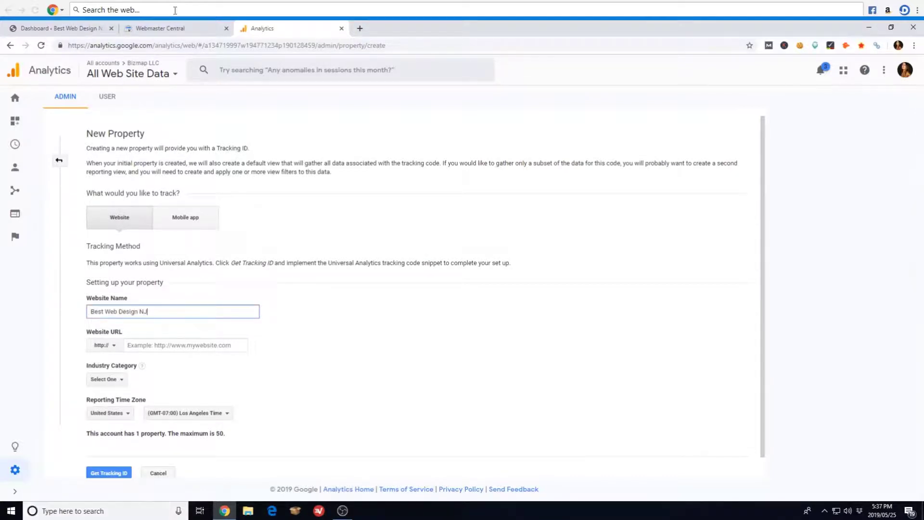
pyautogui.click(63, 25)
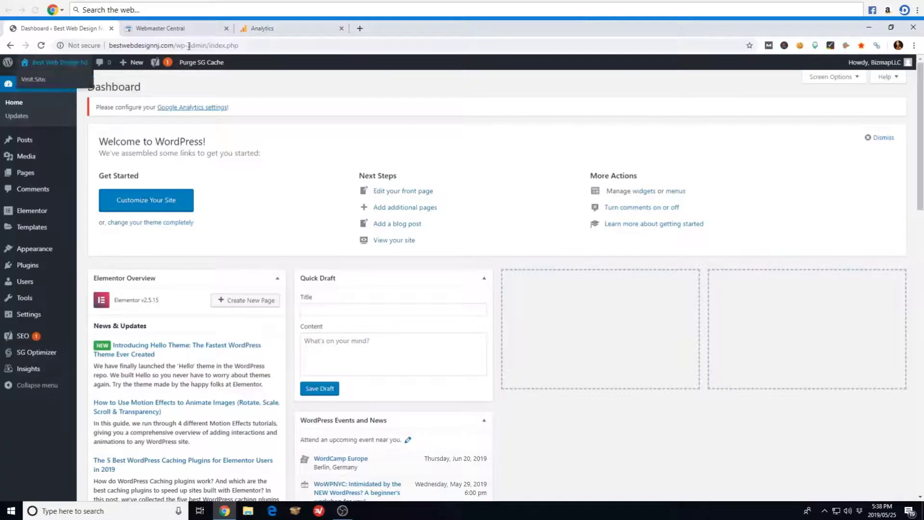
pyautogui.click(261, 45)
pyautogui.rightClick(262, 45)
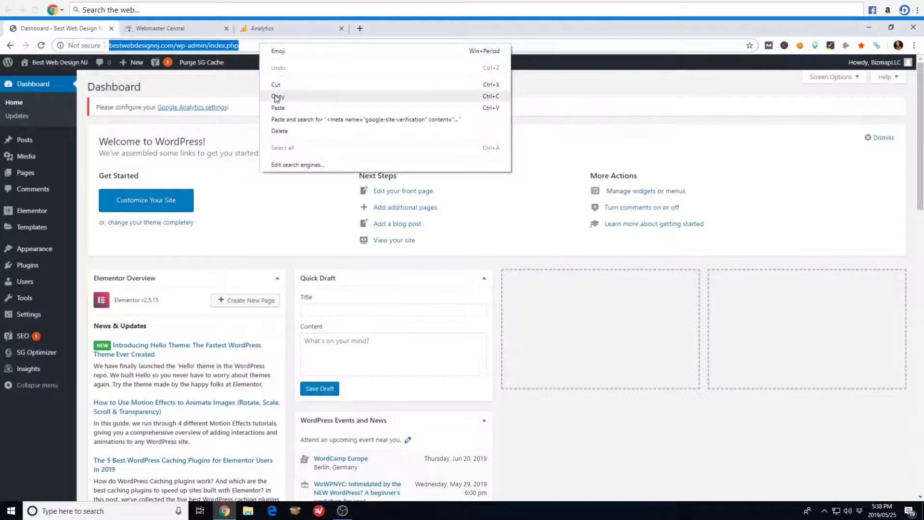
pyautogui.click(277, 98)
pyautogui.click(276, 29)
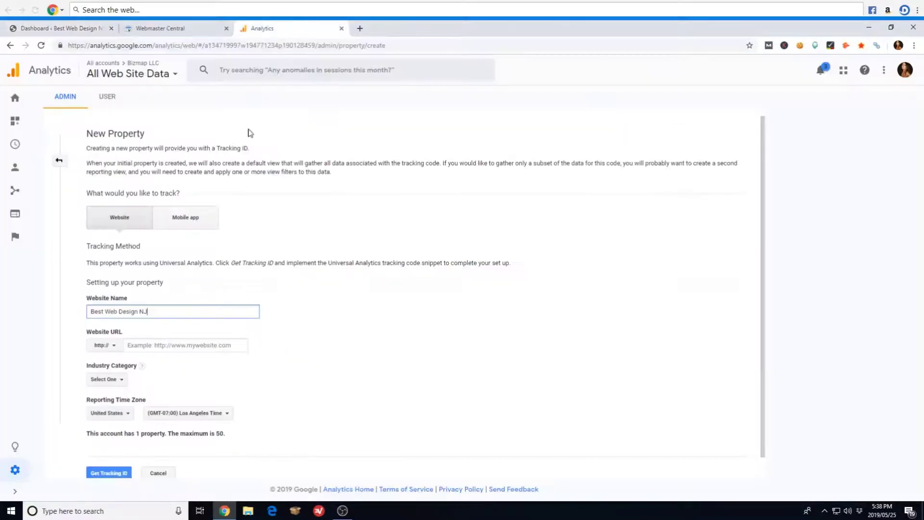
pyautogui.click(145, 346)
pyautogui.rightClick(144, 346)
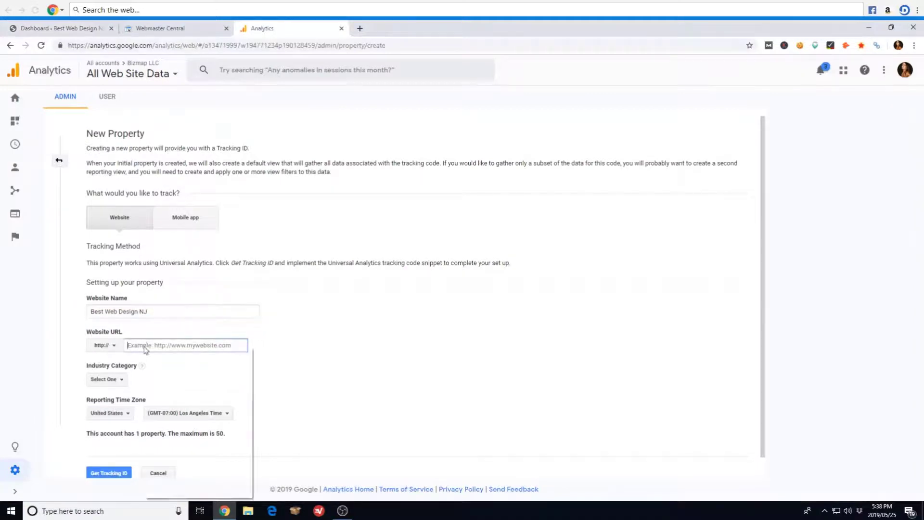
pyautogui.click(173, 432)
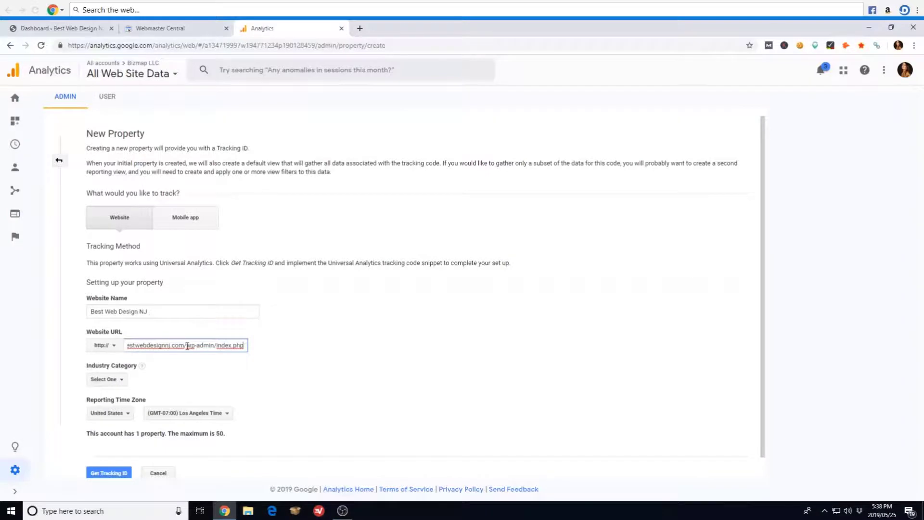
pyautogui.moveTo(187, 346); pyautogui.dragTo(273, 349)
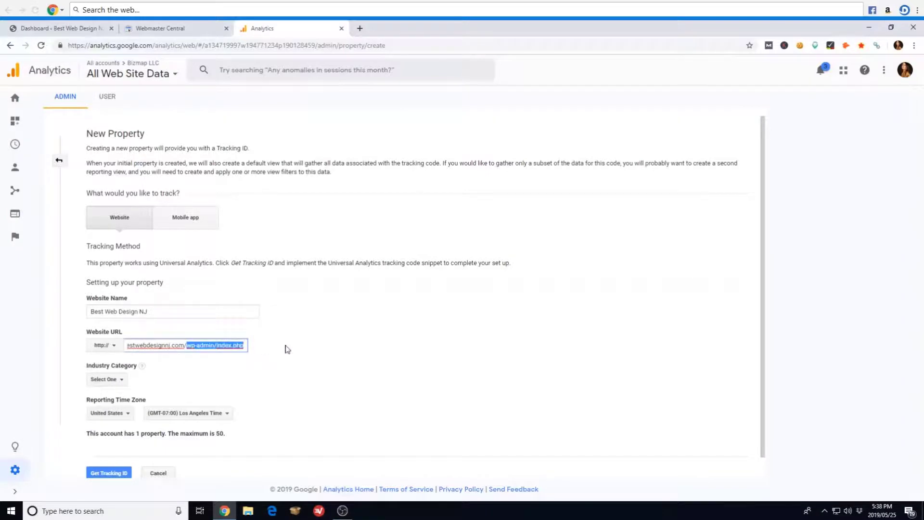
pyautogui.press('BackSpace')
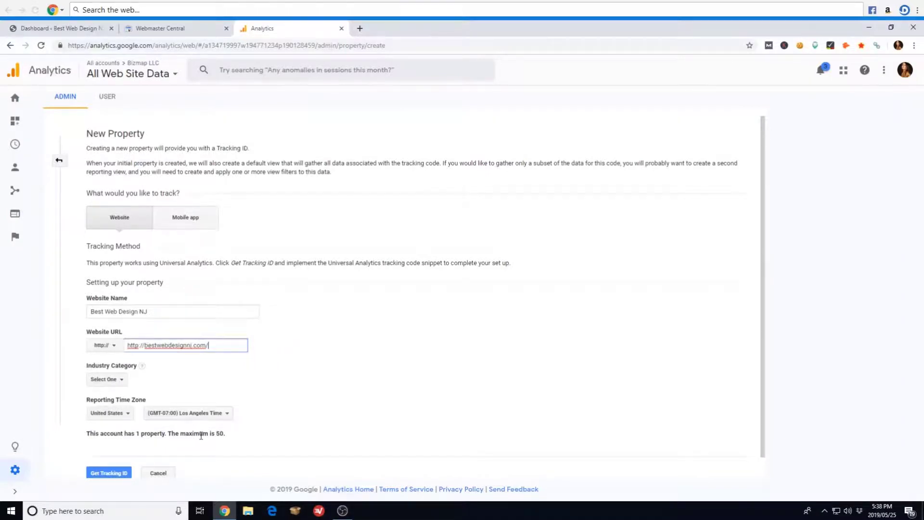
pyautogui.press('BackSpace')
# Set the new property's industry category to Business and Industrial Markets
pyautogui.click(117, 379)
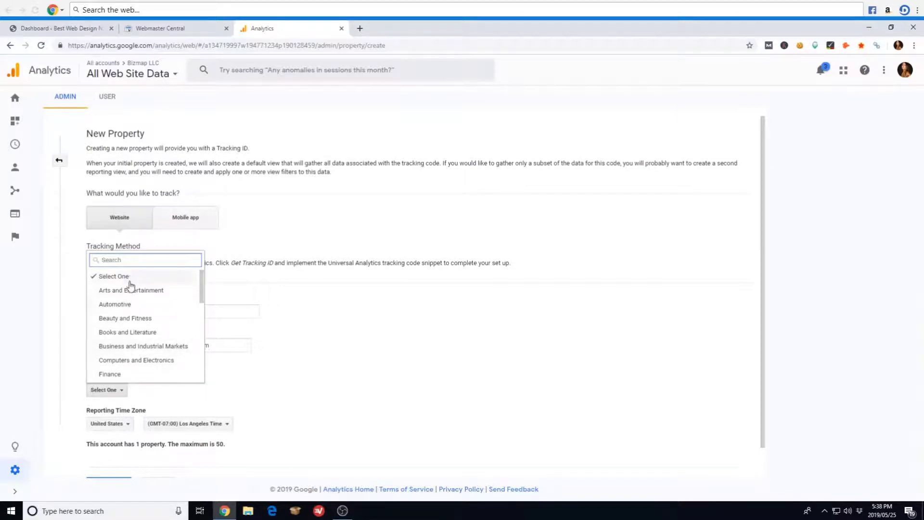
pyautogui.click(134, 346)
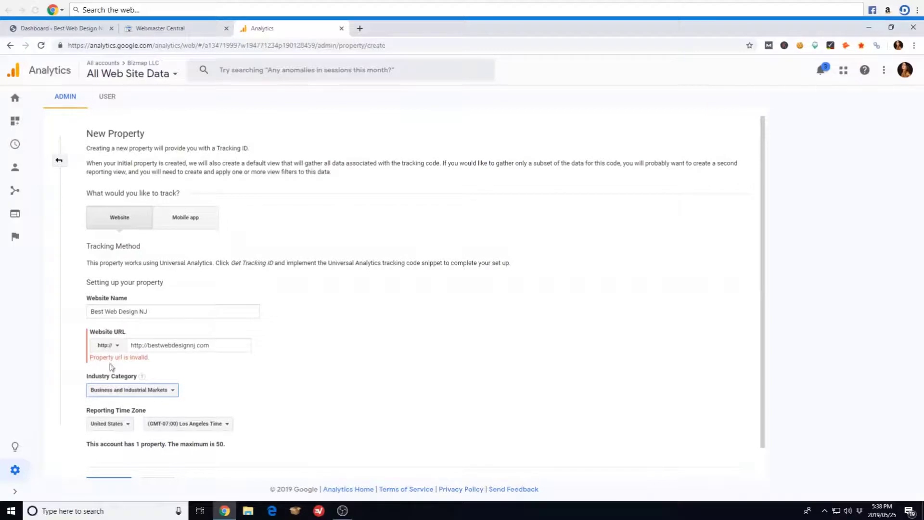
pyautogui.click(208, 347)
pyautogui.click(210, 346)
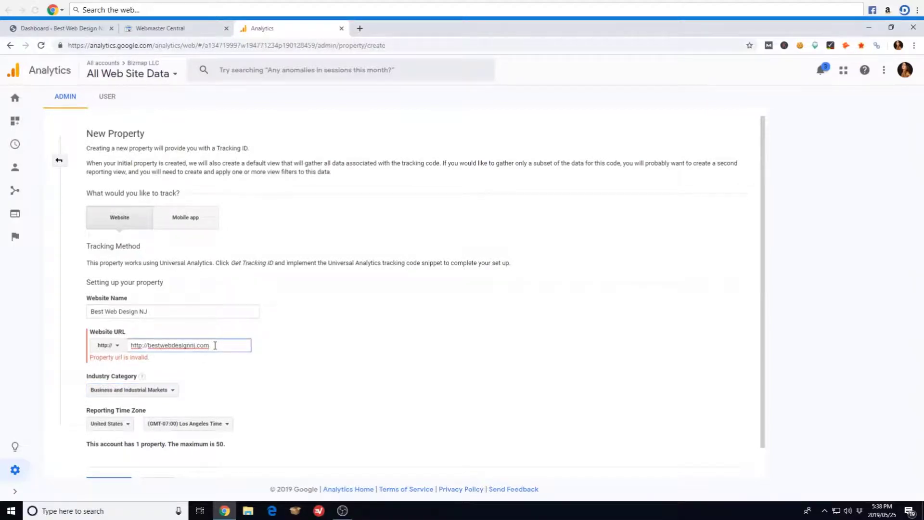
# Open the WordPress site's home page, copy its address and return to the new Google Analytics property form
pyautogui.click(77, 28)
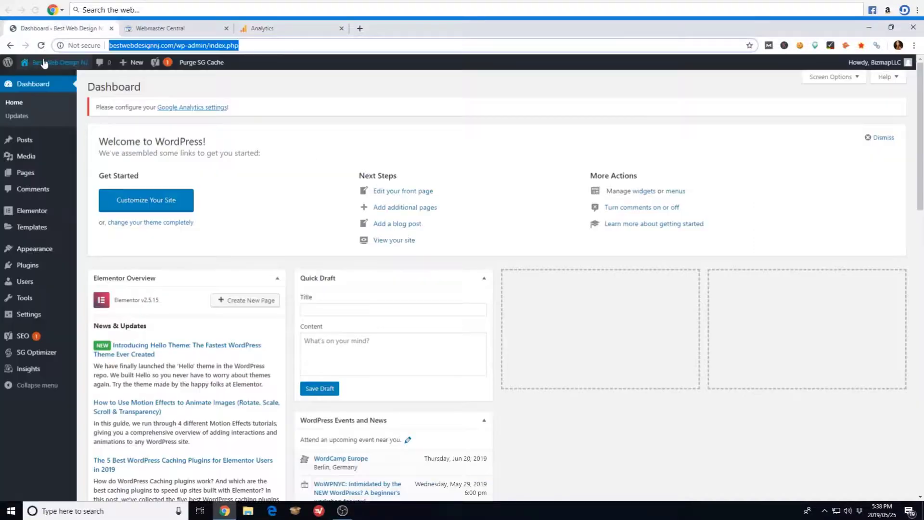
pyautogui.click(39, 79)
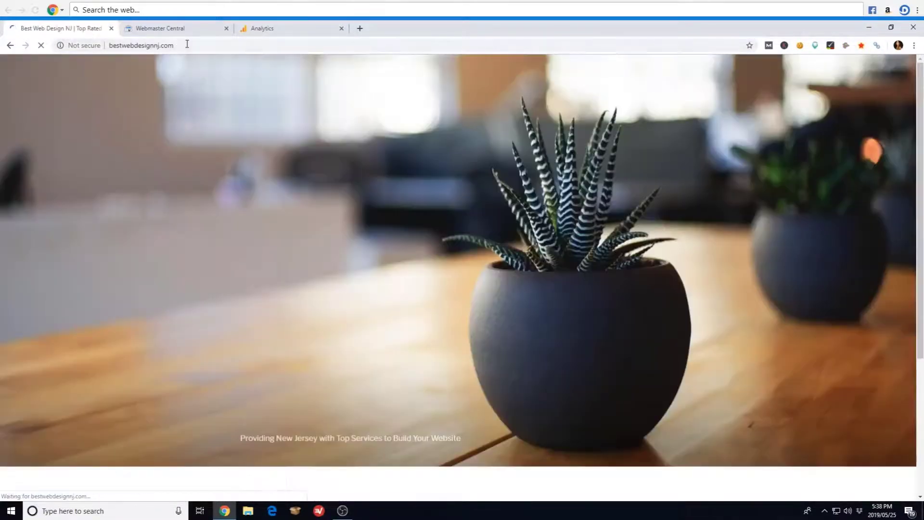
pyautogui.click(187, 45)
pyautogui.rightClick(187, 45)
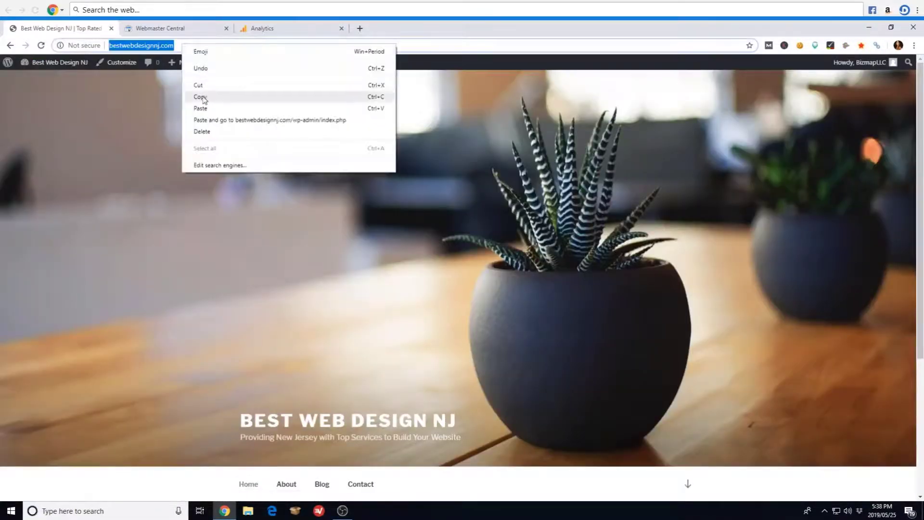
pyautogui.click(205, 97)
pyautogui.click(161, 28)
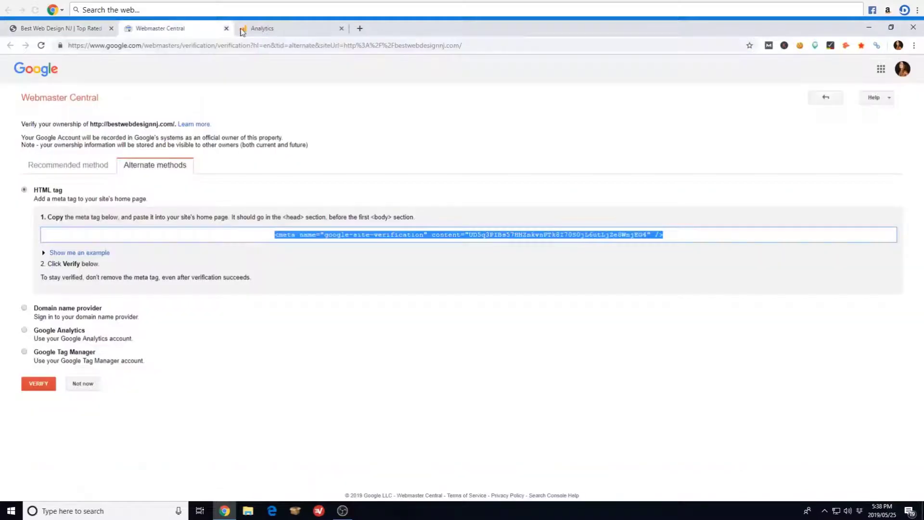
pyautogui.click(284, 33)
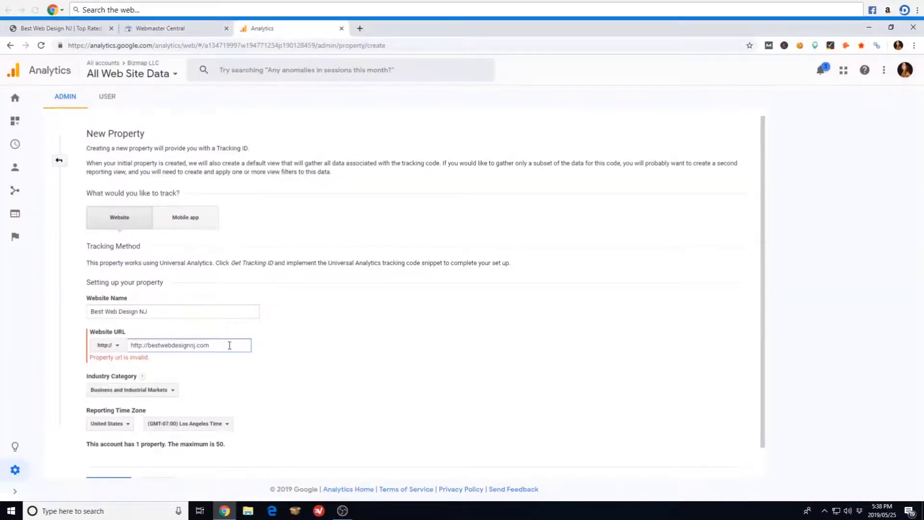
pyautogui.moveTo(230, 345); pyautogui.dragTo(96, 353)
pyautogui.press('BackSpace')
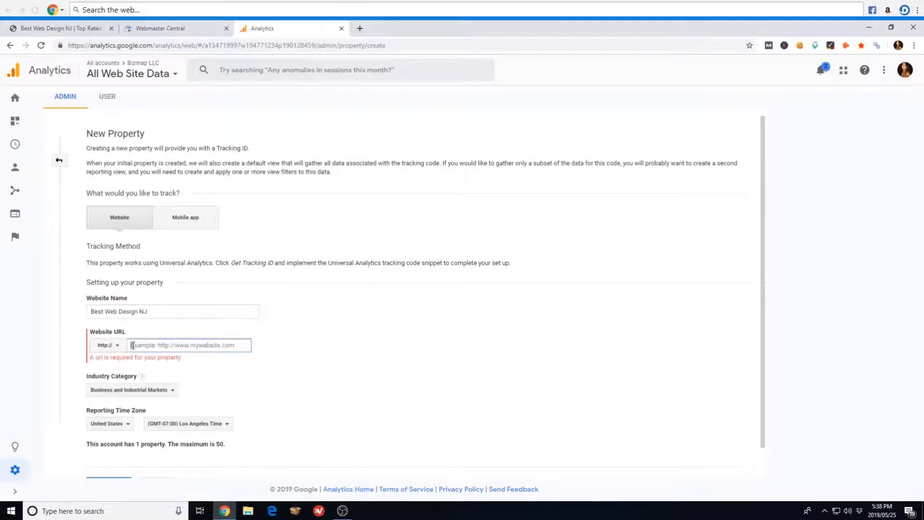
pyautogui.rightClick(150, 344)
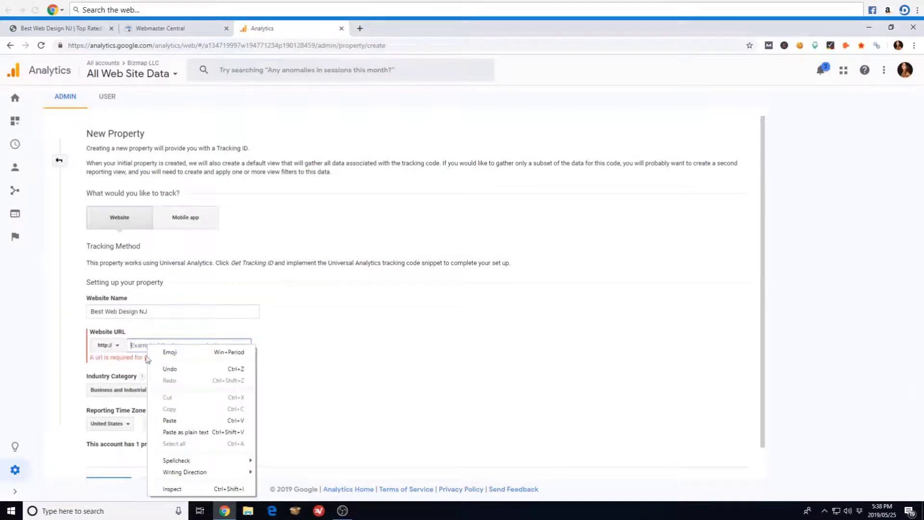
pyautogui.click(164, 419)
pyautogui.moveTo(146, 345); pyautogui.dragTo(113, 347)
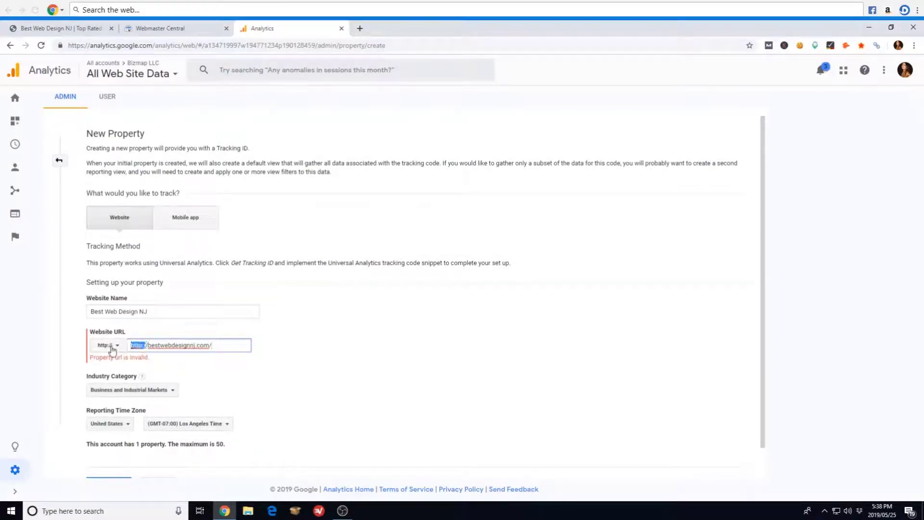
pyautogui.press('BackSpace')
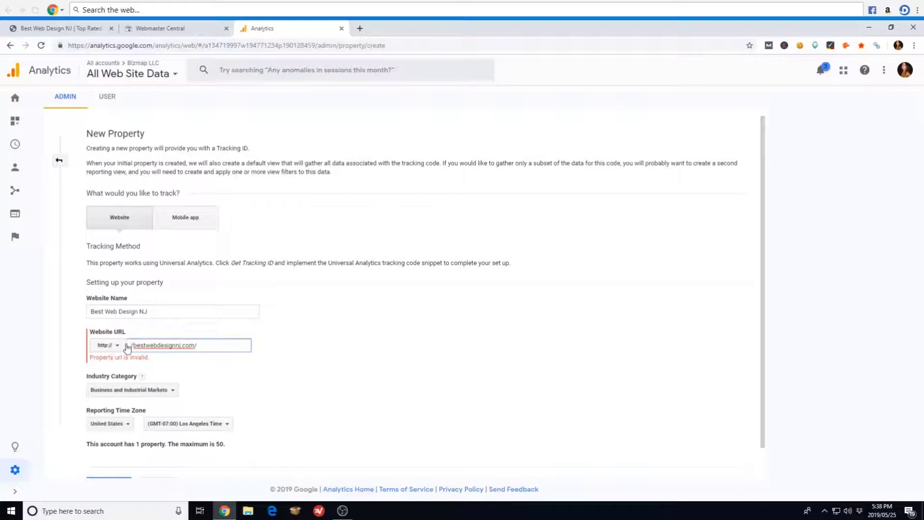
pyautogui.press('BackSpace')
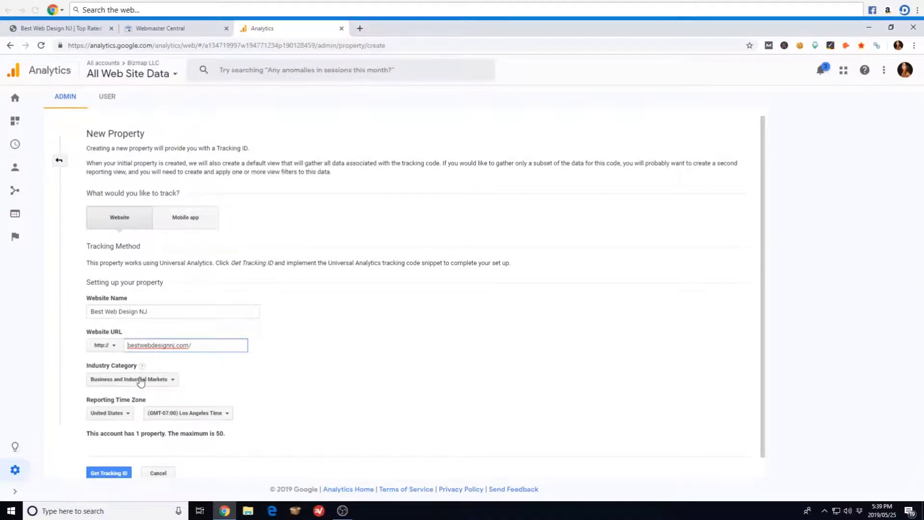
# Set the reporting time zone to (GMT-04:00) New York Time and create the property to get its tracking ID
pyautogui.click(220, 414)
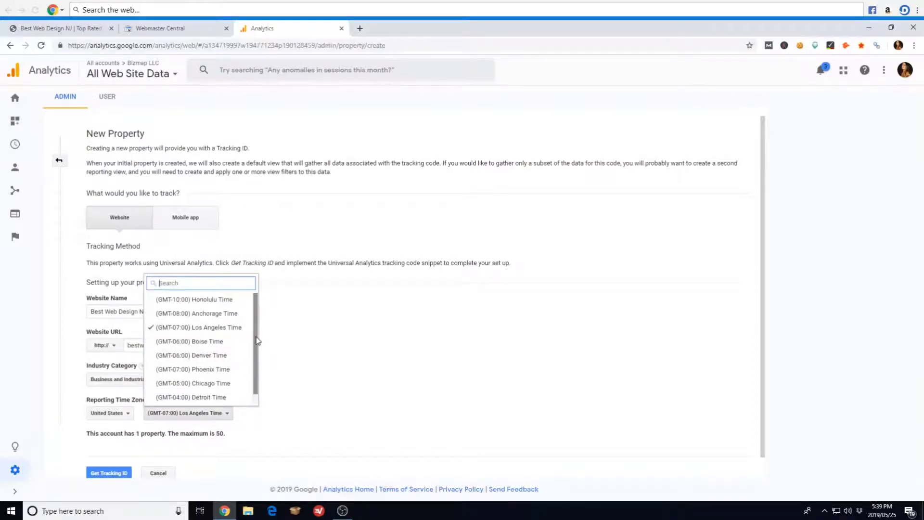
pyautogui.moveTo(255, 339); pyautogui.dragTo(264, 383)
pyautogui.click(225, 398)
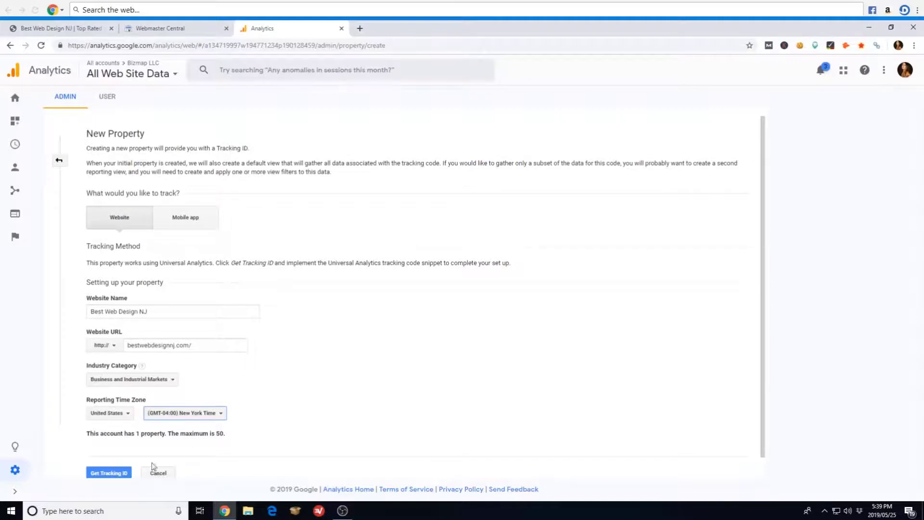
pyautogui.scroll(-1, 246, 407)
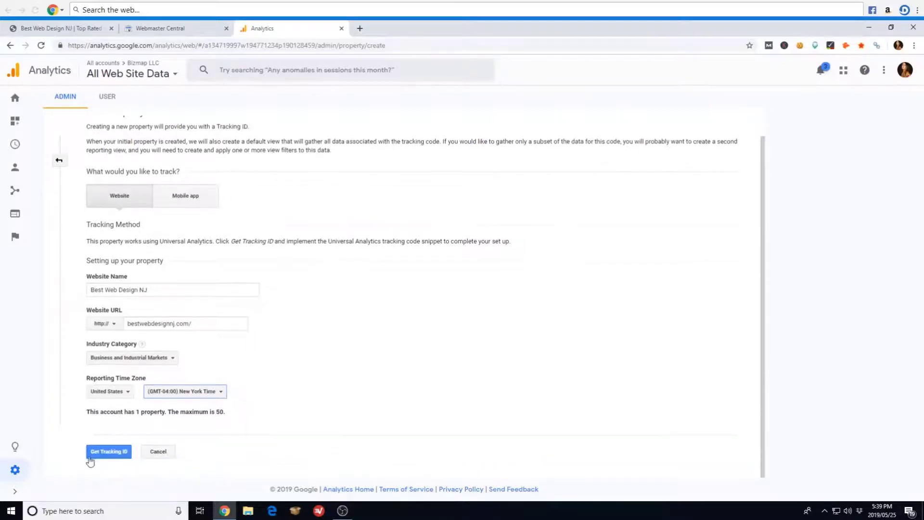
pyautogui.click(106, 452)
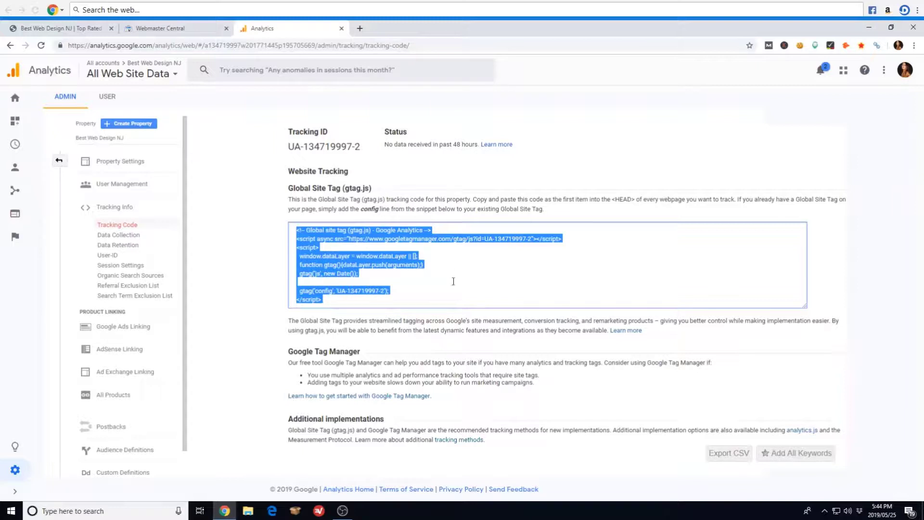
# Copy the entire Global Site Tag (gtag.js) tracking snippet of the Best Web Design NJ property
pyautogui.click(414, 296)
pyautogui.moveTo(339, 307); pyautogui.dragTo(279, 235)
pyautogui.rightClick(337, 243)
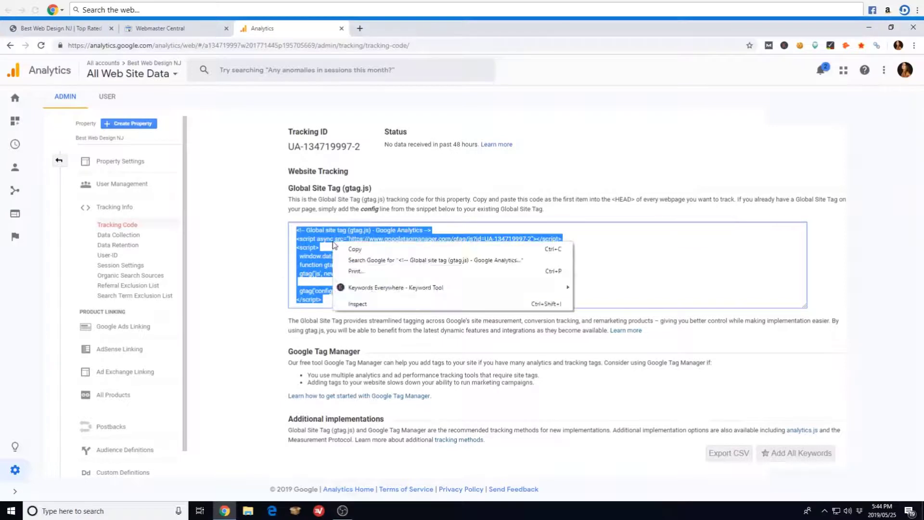
pyautogui.click(340, 248)
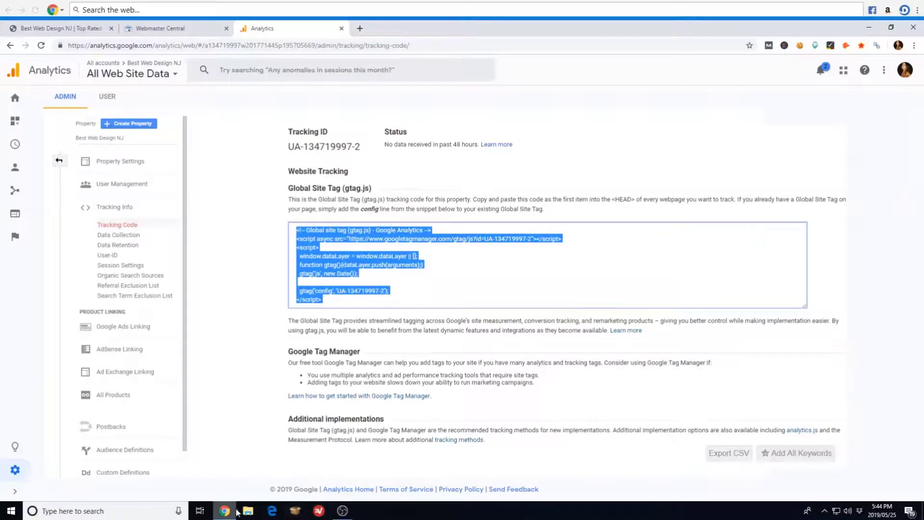
# Switch to the WordPress site, go to its dashboard and open the page for adding new plugins
pyautogui.click(48, 30)
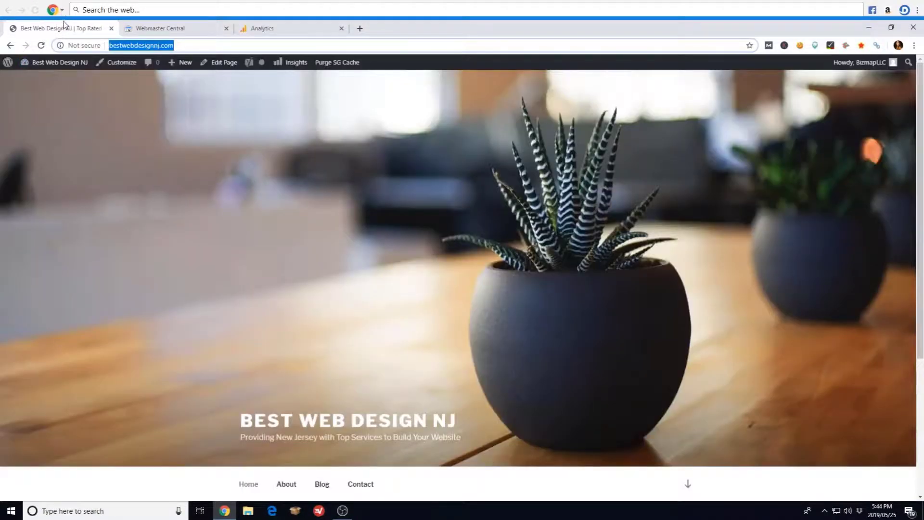
pyautogui.moveTo(43, 62)
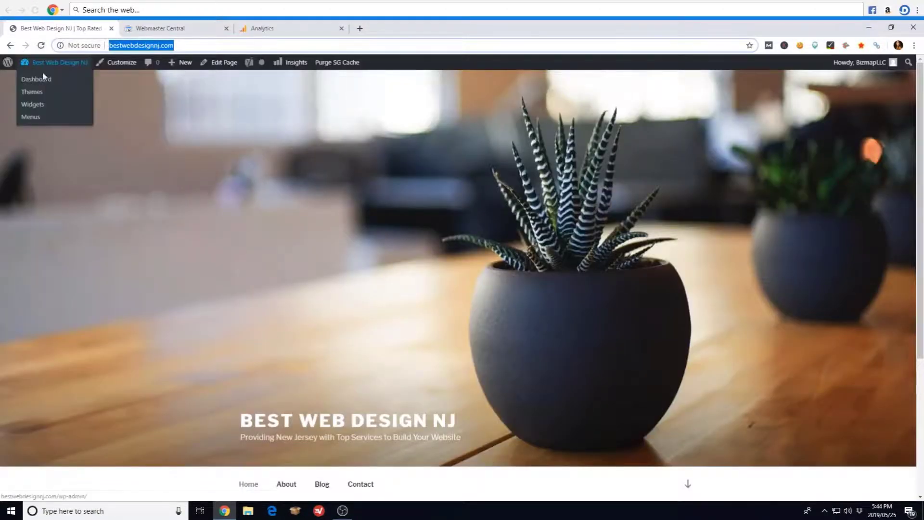
pyautogui.click(37, 80)
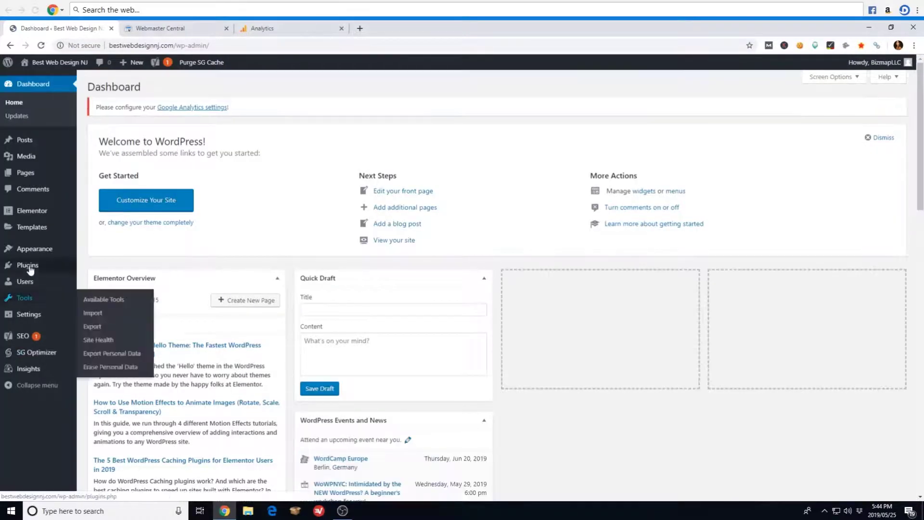
pyautogui.moveTo(30, 270)
pyautogui.click(102, 282)
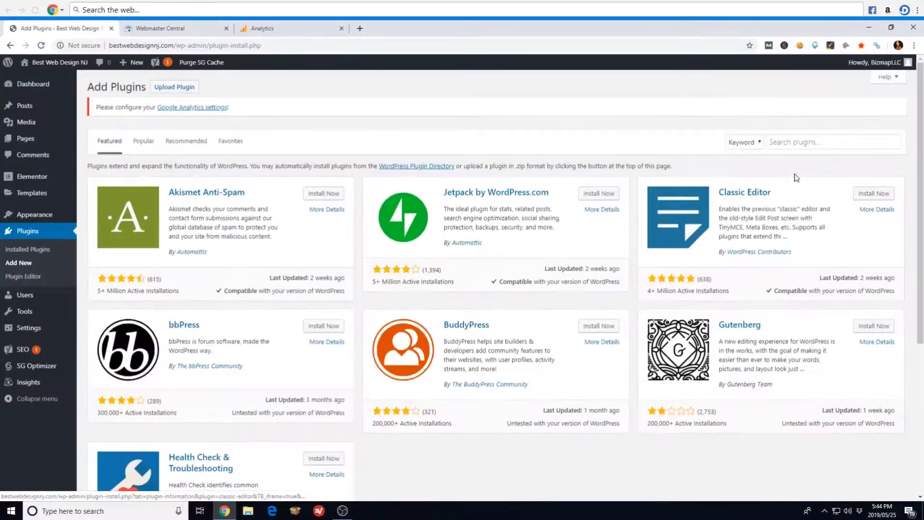
# Search the plugins for "Insert headers and footers", then install and activate Insert Headers and Footers by WPBeginner
pyautogui.click(793, 143)
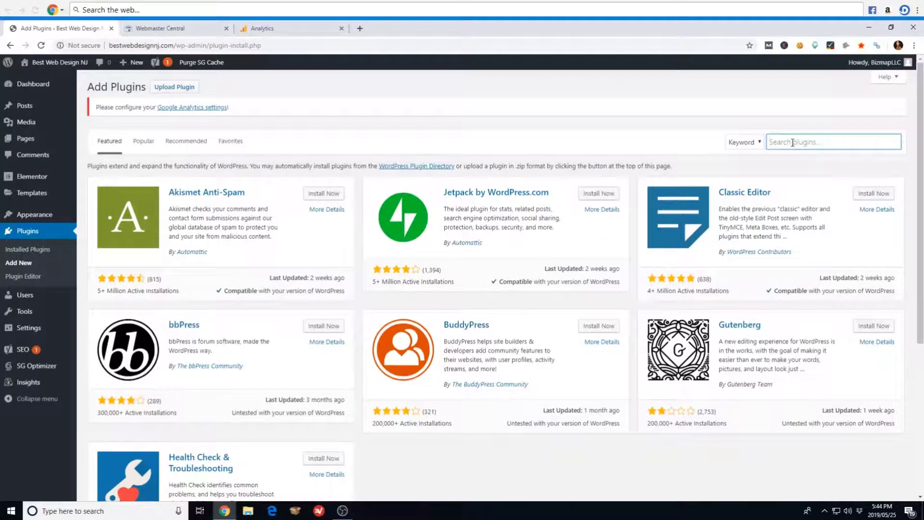
pyautogui.write('Insert headers')
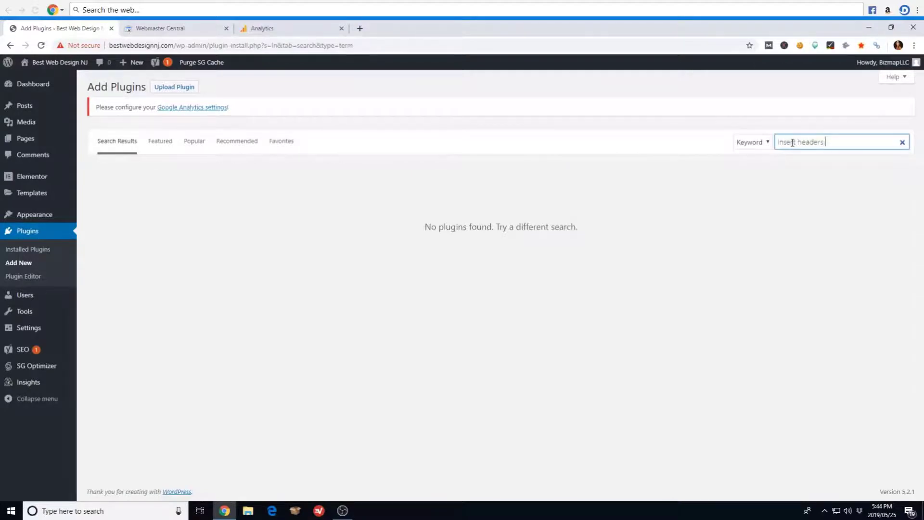
pyautogui.write(' and footers')
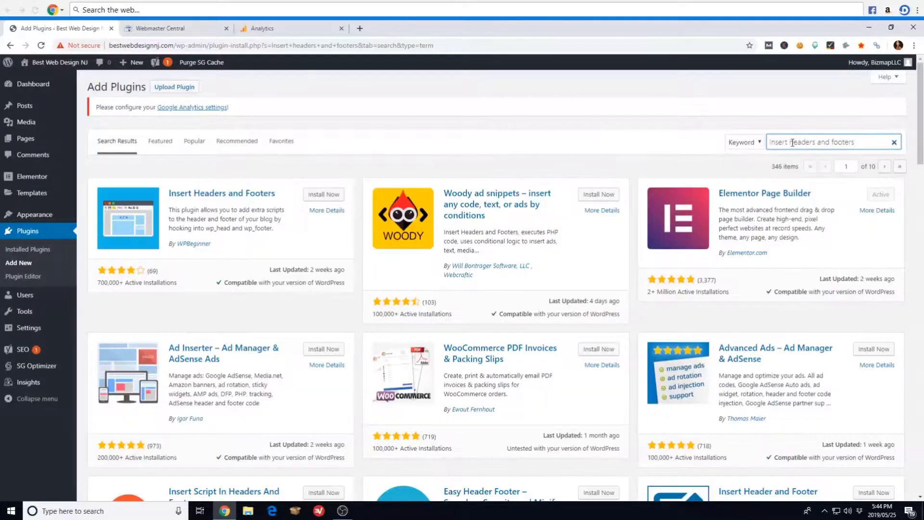
pyautogui.click(324, 195)
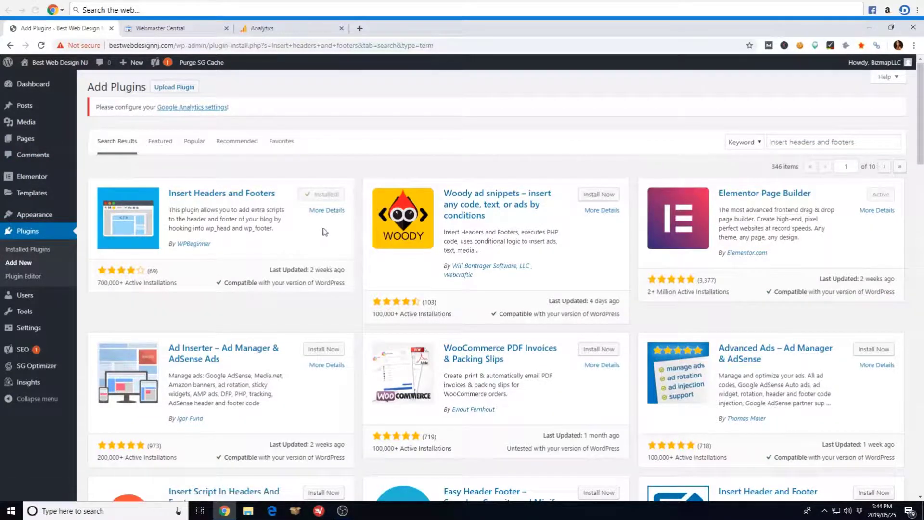
pyautogui.click(337, 197)
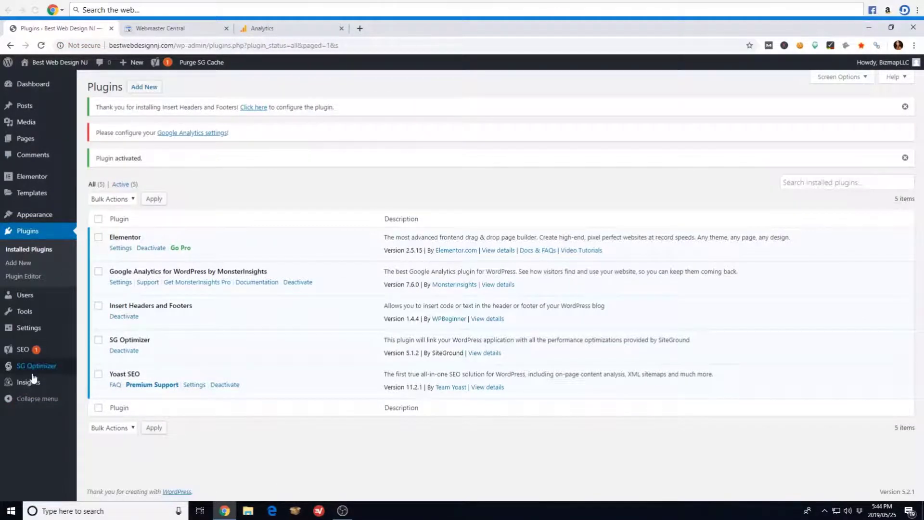
# In the Insert Headers and Footers settings, paste the copied tracking snippet into Scripts in Header and save
pyautogui.moveTo(32, 332)
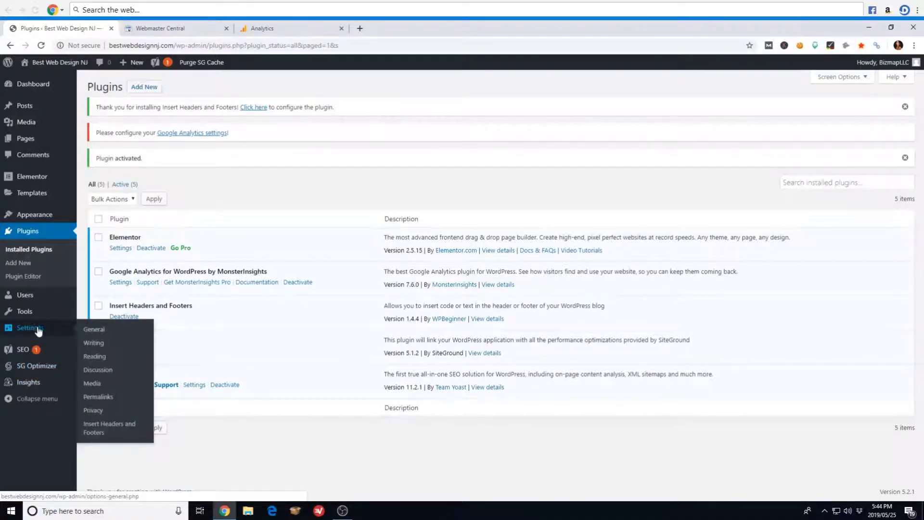
pyautogui.click(106, 423)
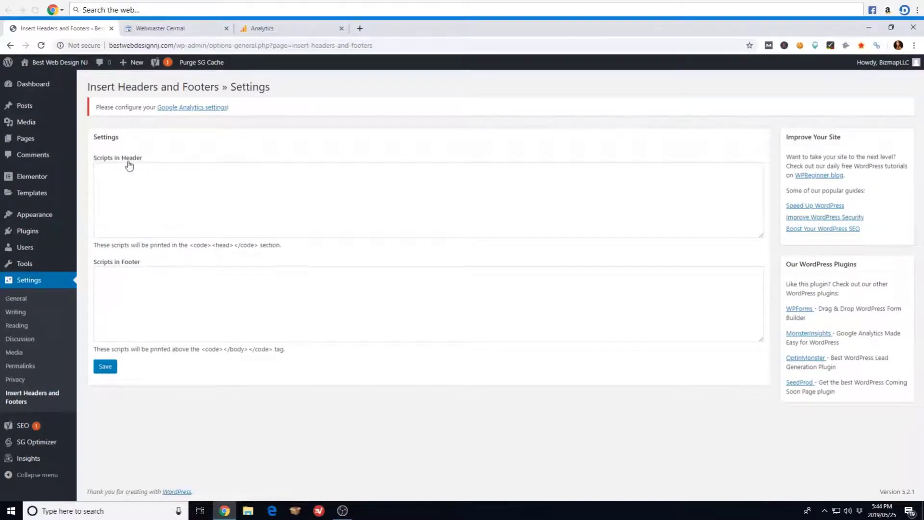
pyautogui.click(110, 173)
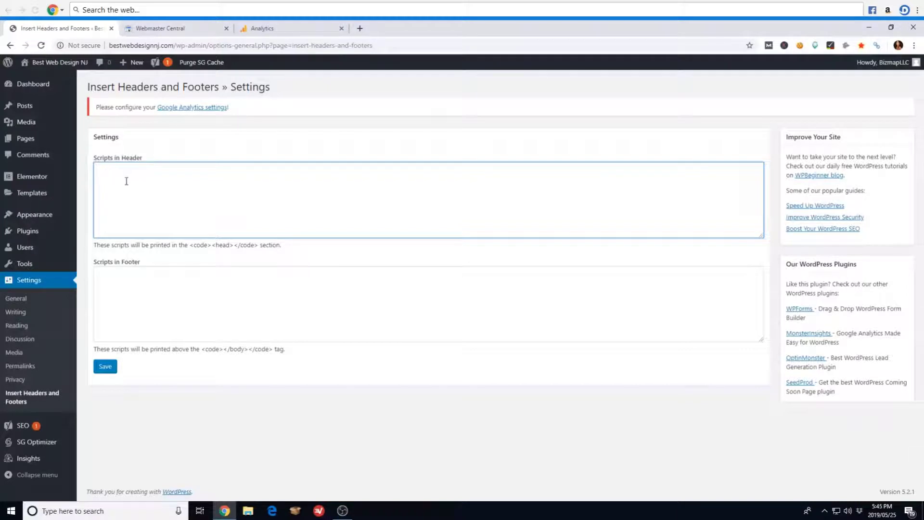
pyautogui.rightClick(110, 170)
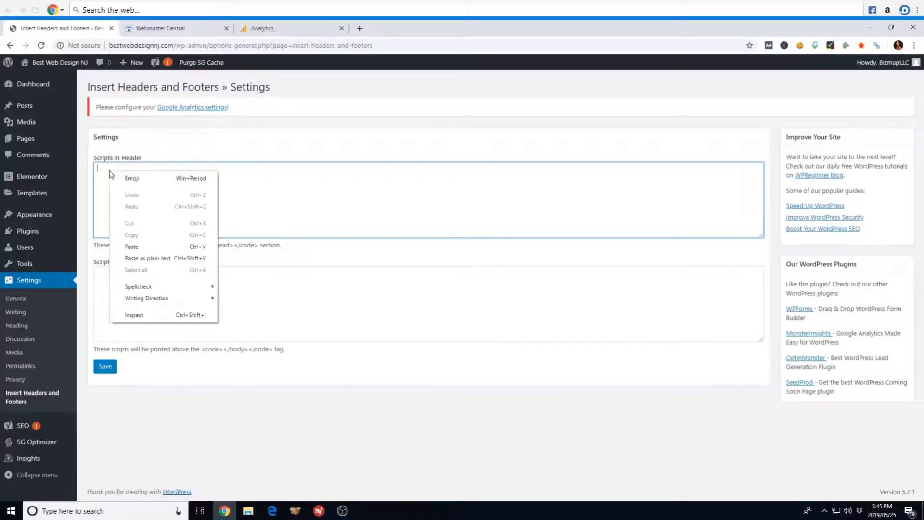
pyautogui.click(136, 247)
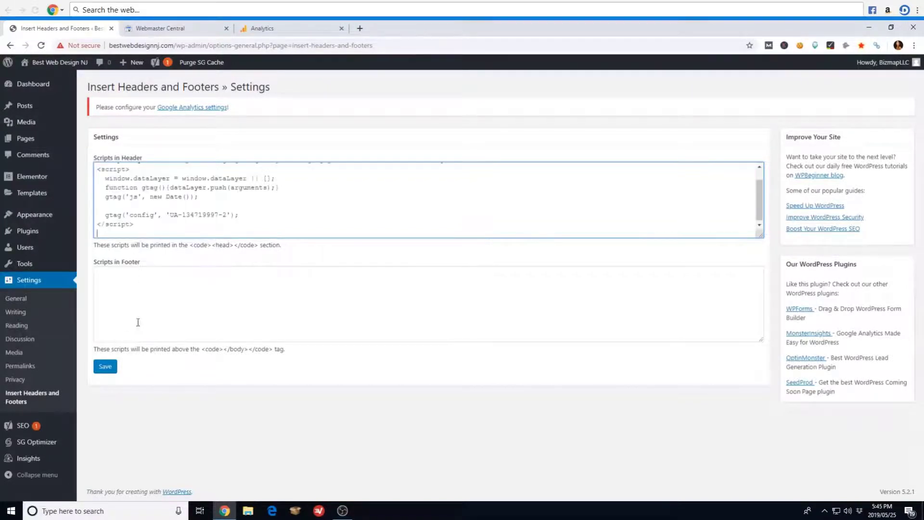
pyautogui.click(109, 369)
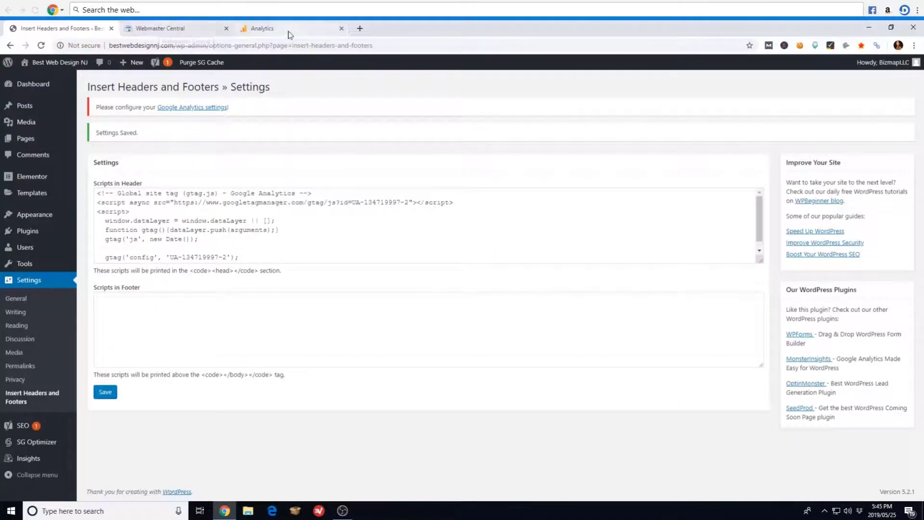
# Switch to Google Analytics and view the Home overview of the Best Web Design NJ property, then return to the WordPress site
pyautogui.click(264, 29)
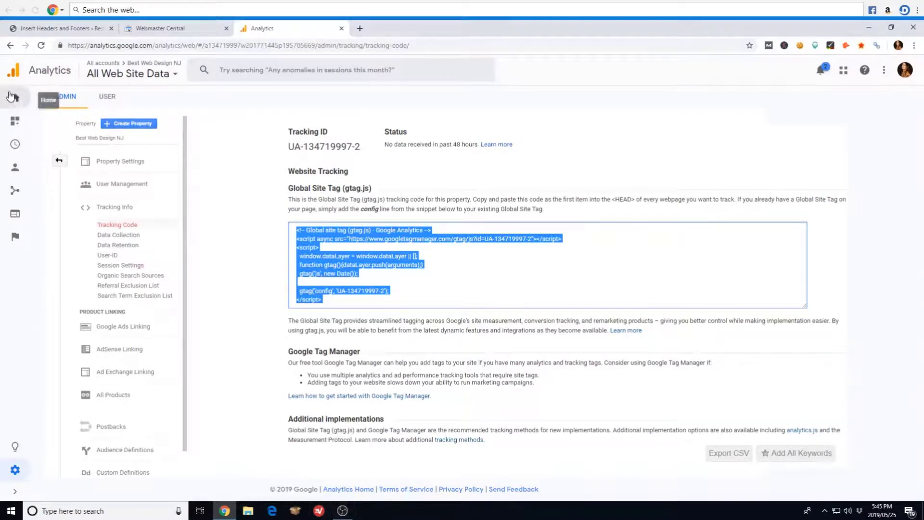
pyautogui.click(13, 100)
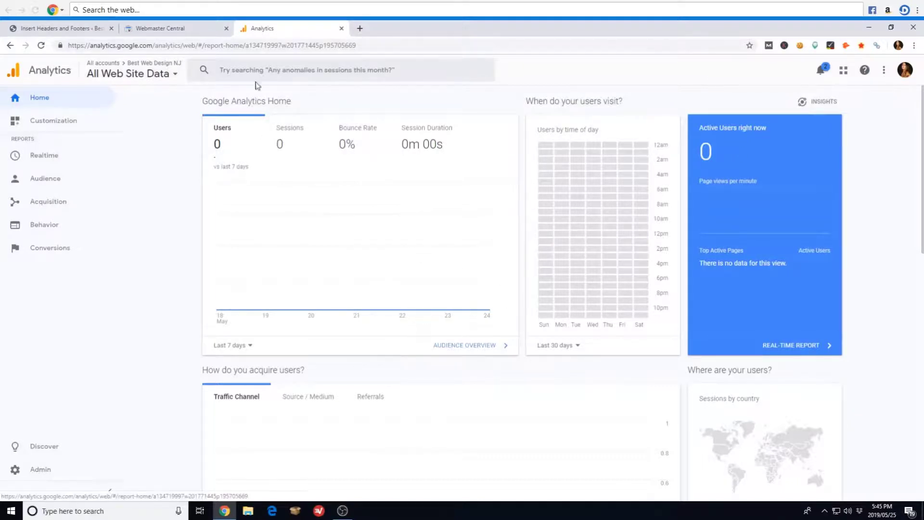
pyautogui.click(77, 29)
pyautogui.click(276, 33)
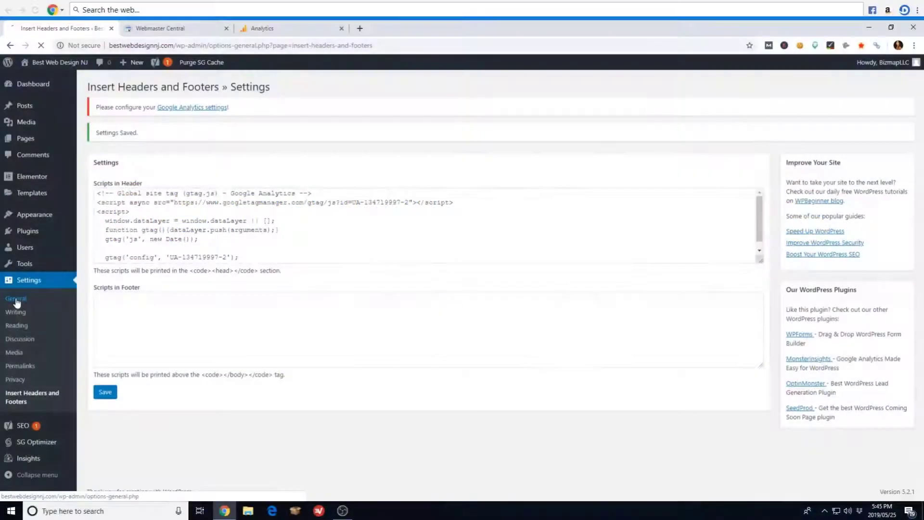
# Review the WordPress General, Writing, Reading and Discussion settings pages
pyautogui.click(16, 299)
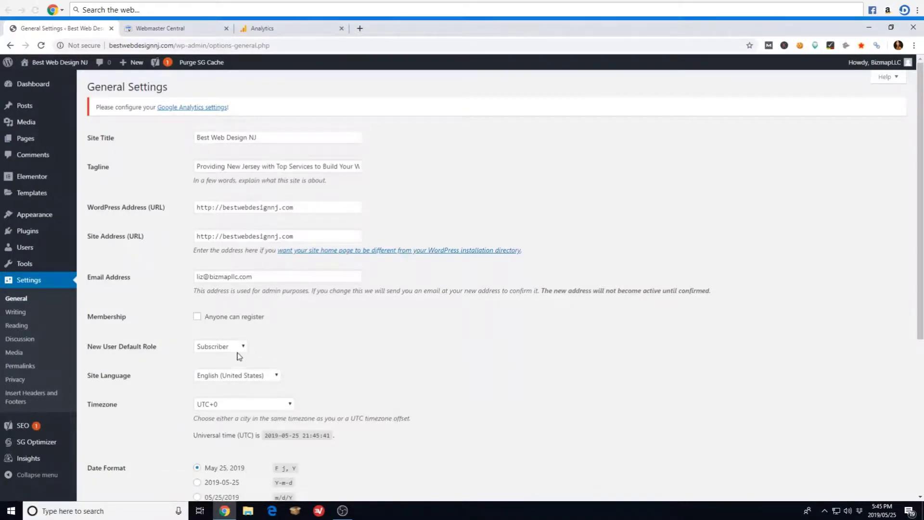
pyautogui.scroll(-3, 244, 355)
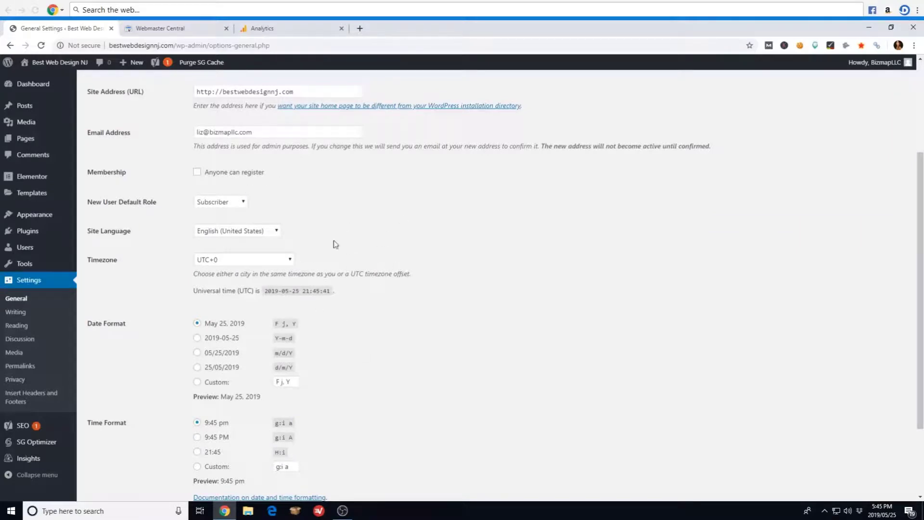
pyautogui.scroll(-2, 336, 244)
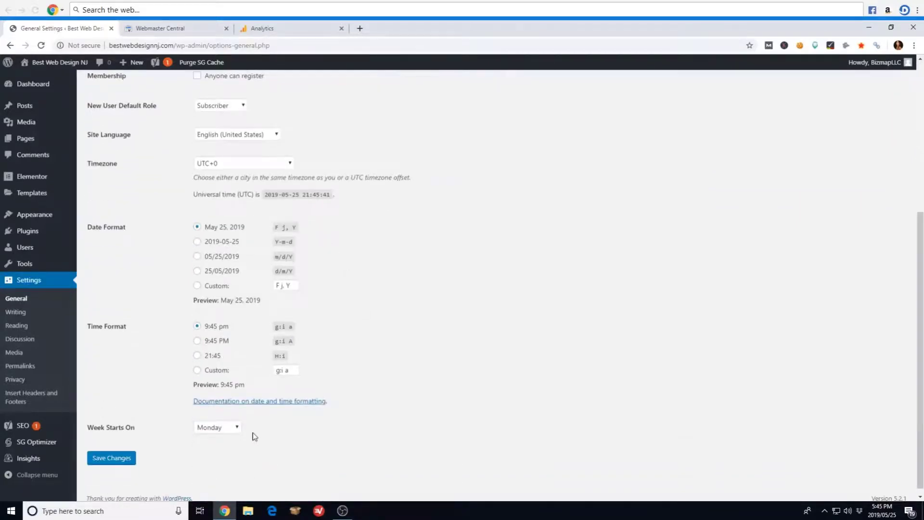
pyautogui.click(14, 313)
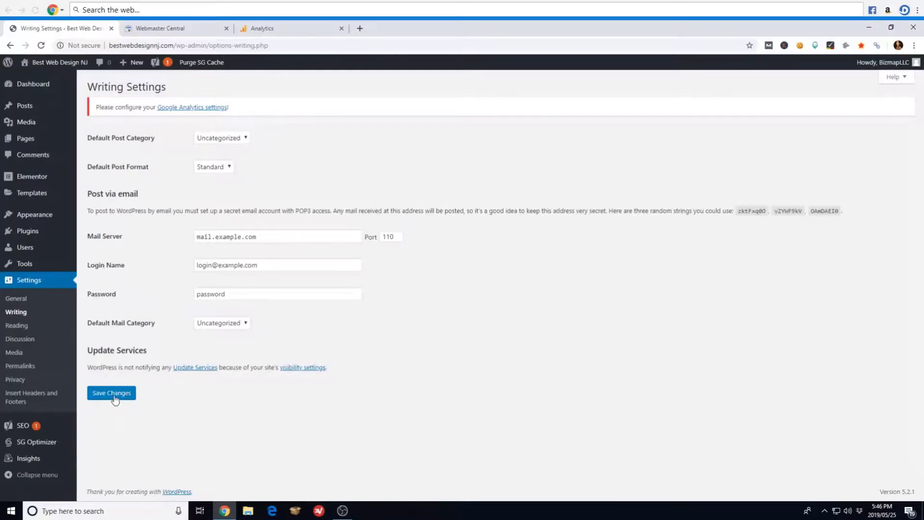
pyautogui.click(17, 324)
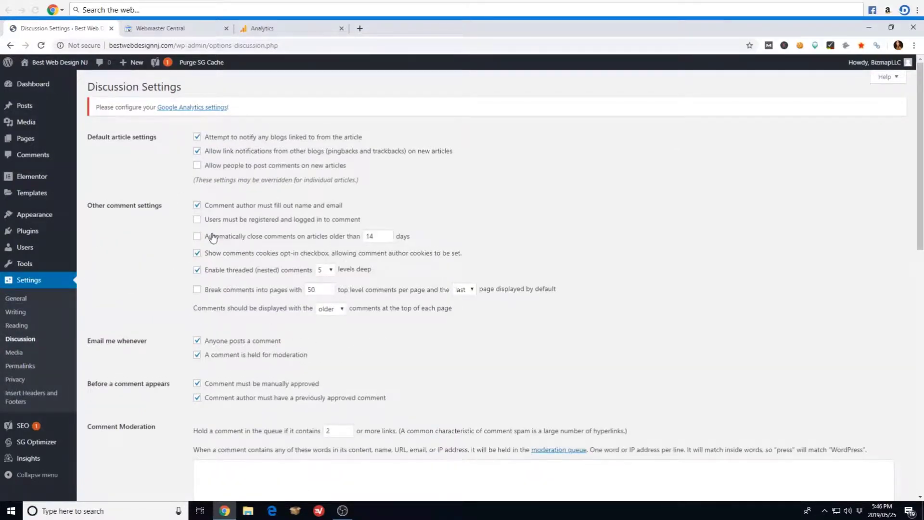
pyautogui.scroll(-3, 275, 305)
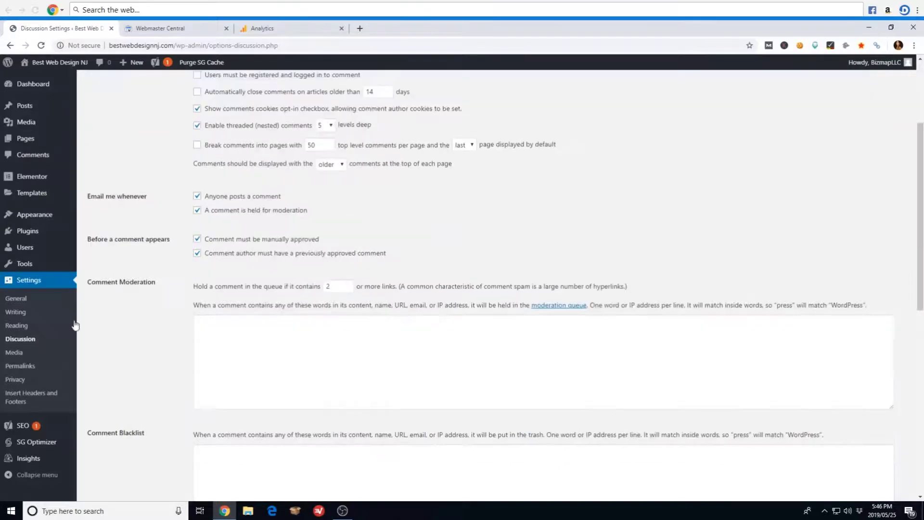
# In the WordPress Permalink Settings, choose Post name as the URL structure
pyautogui.click(15, 356)
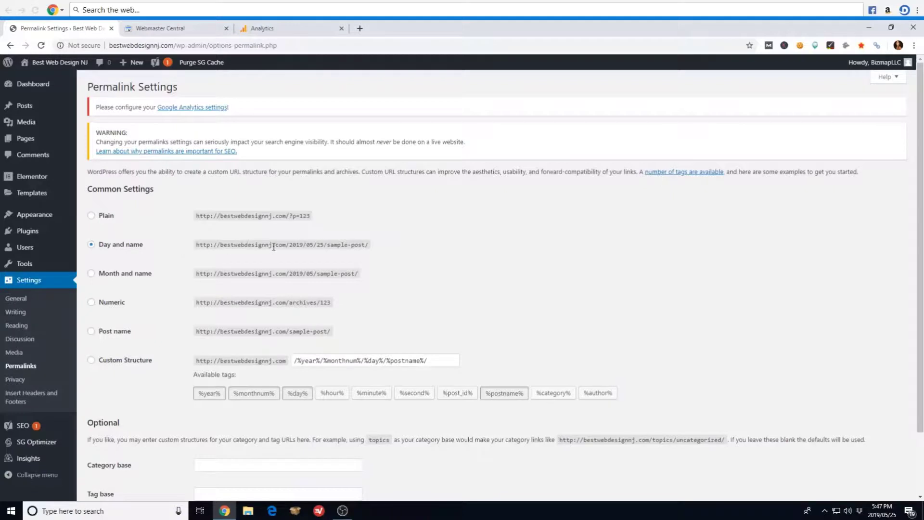
pyautogui.click(91, 332)
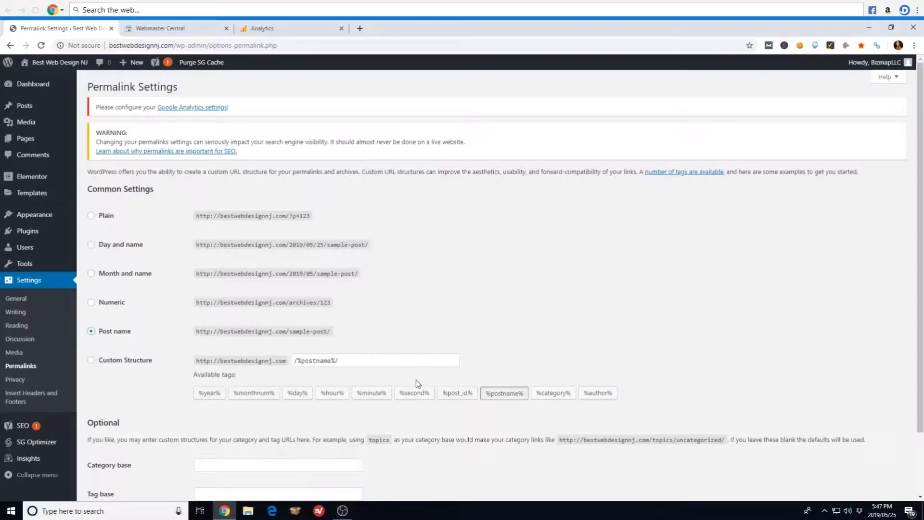
pyautogui.scroll(-1, 346, 375)
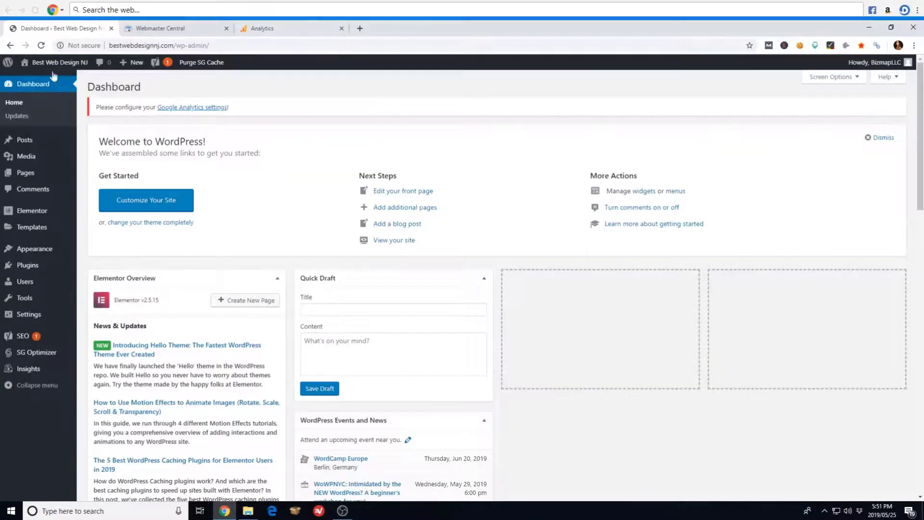
# Visit the live site to check the front page's look, then return to the dashboard
pyautogui.moveTo(36, 65)
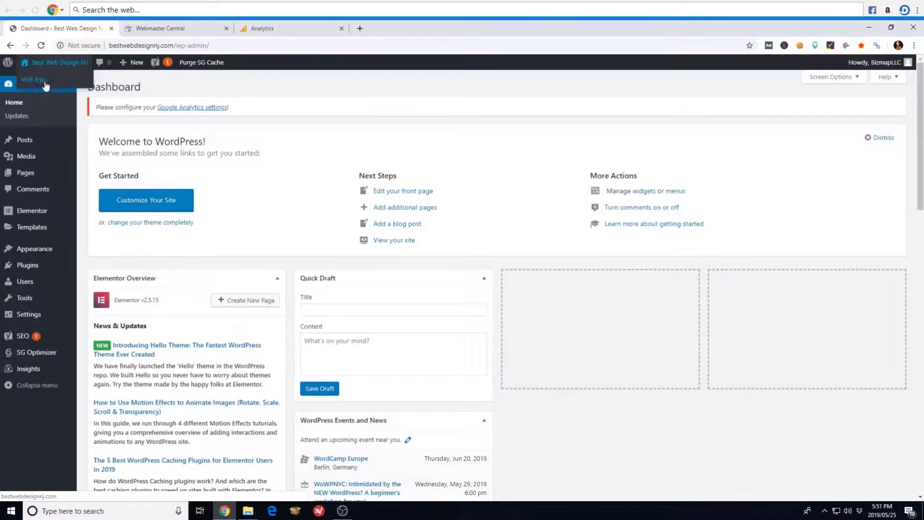
pyautogui.click(35, 80)
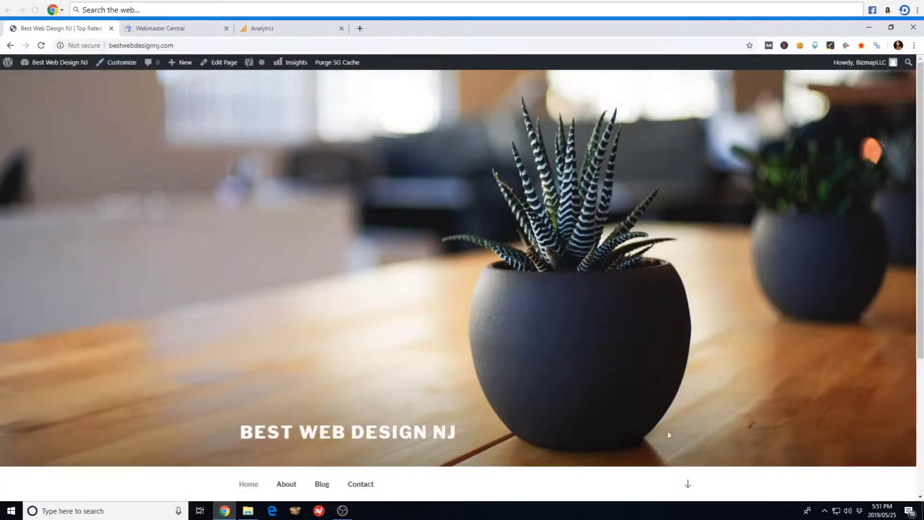
pyautogui.moveTo(48, 68)
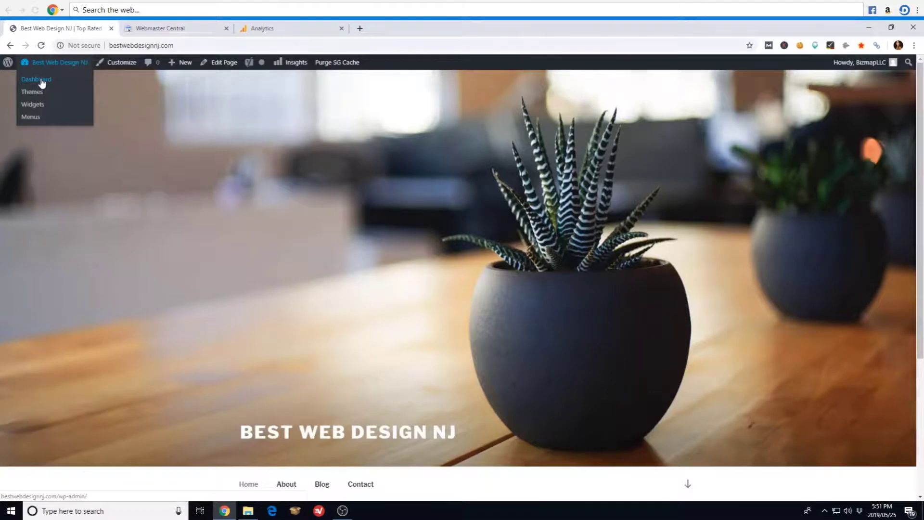
pyautogui.click(41, 81)
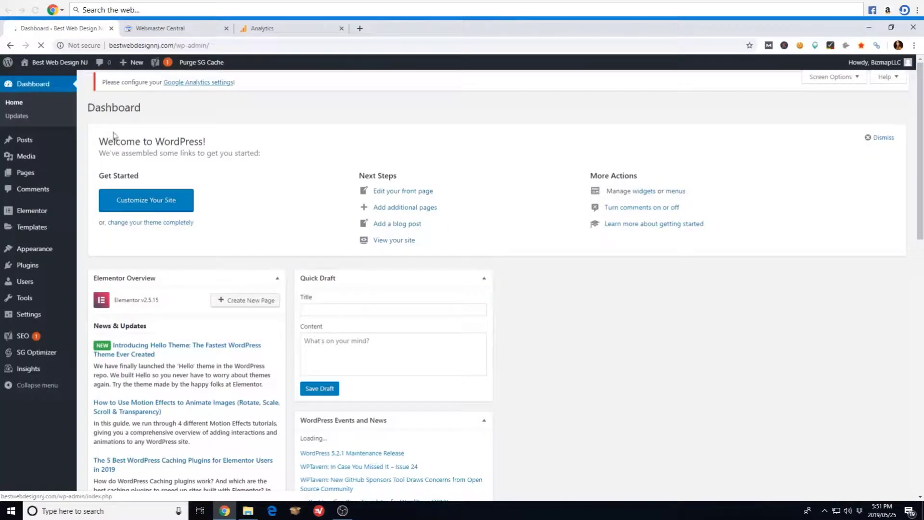
# In the theme customizer's Header Media settings, hide the current header image and publish the change
pyautogui.moveTo(29, 249)
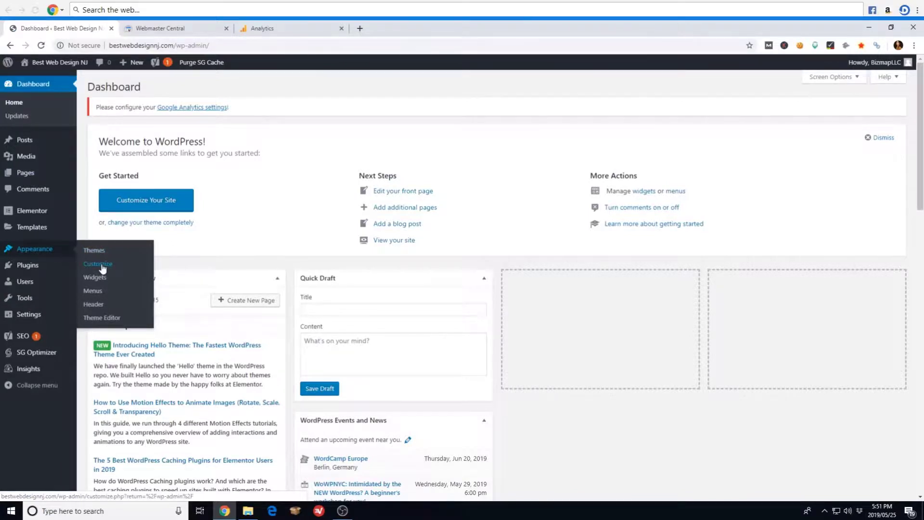
pyautogui.click(97, 264)
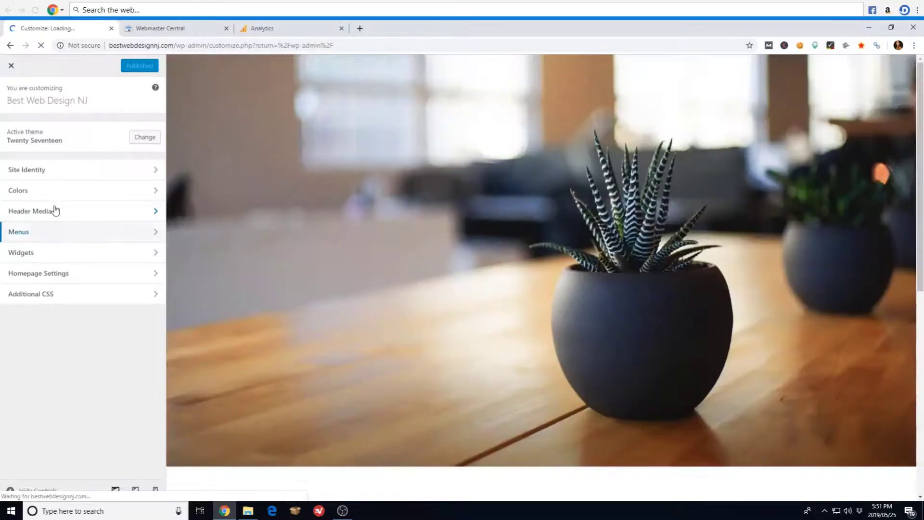
pyautogui.click(52, 211)
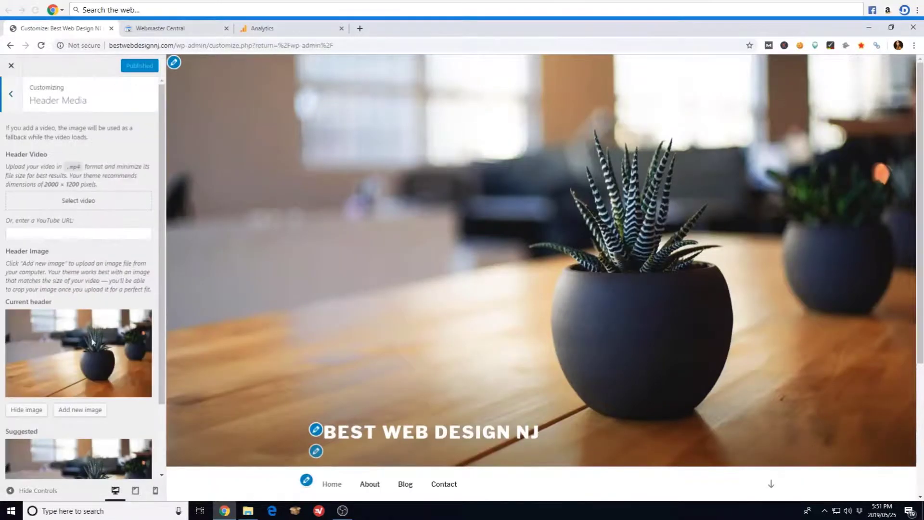
pyautogui.scroll(-2, 91, 350)
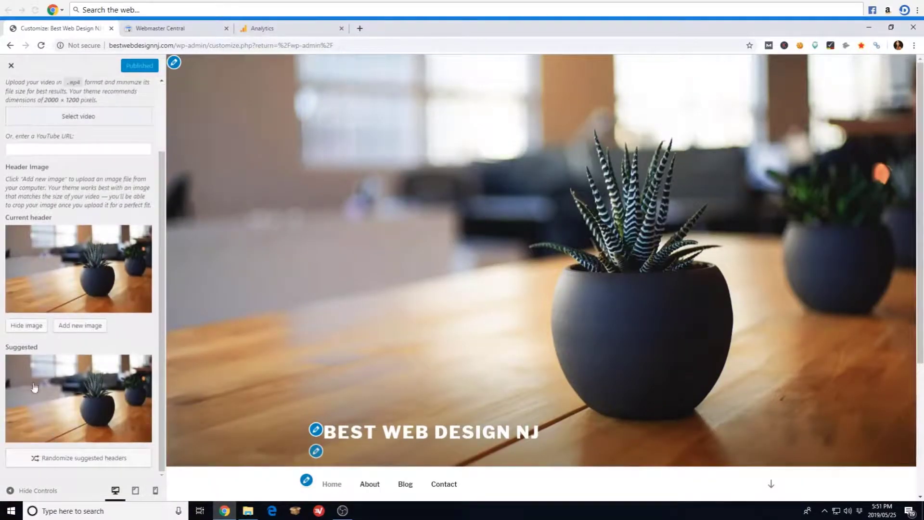
pyautogui.click(22, 327)
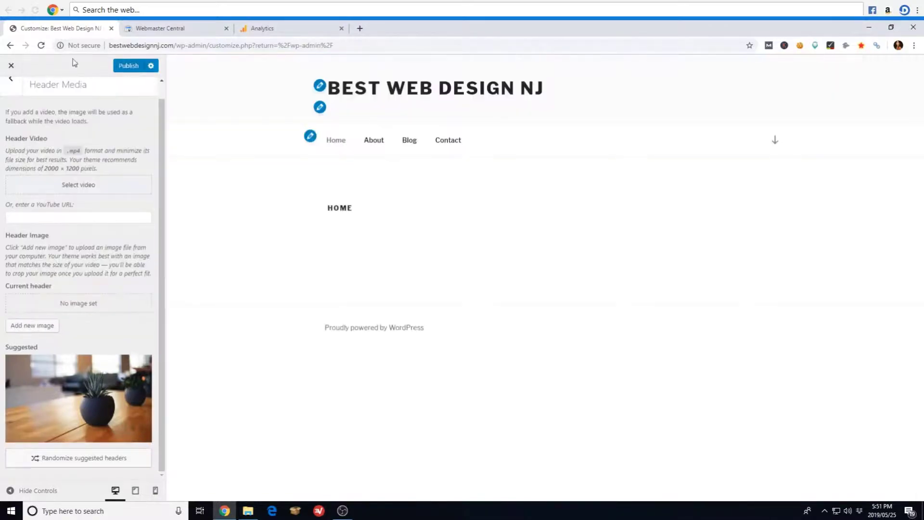
pyautogui.click(127, 67)
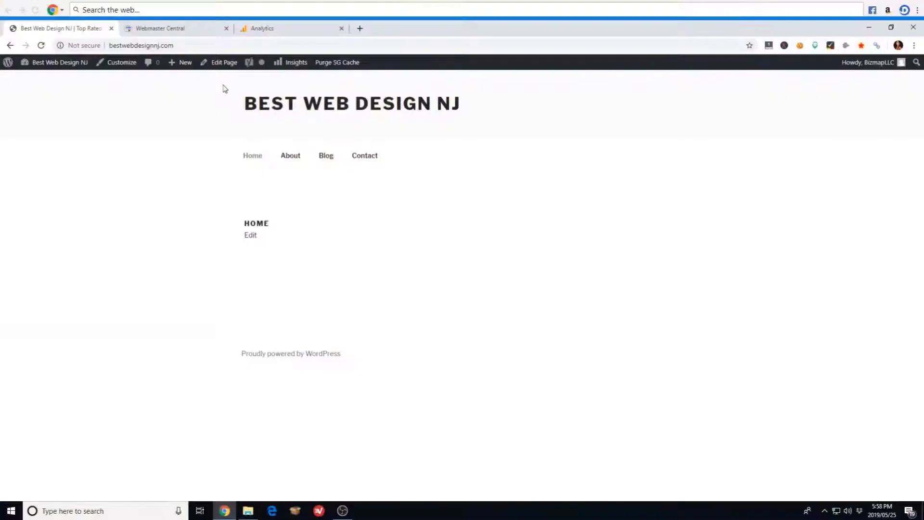
# Turn on MozBar on the front page, examine the on-page elements such as title, meta description and headings, and close it
pyautogui.click(768, 45)
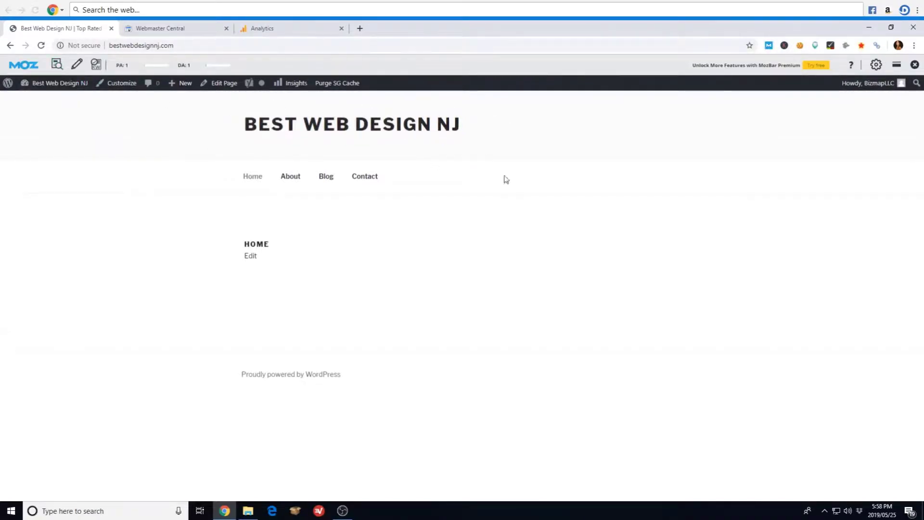
pyautogui.click(54, 67)
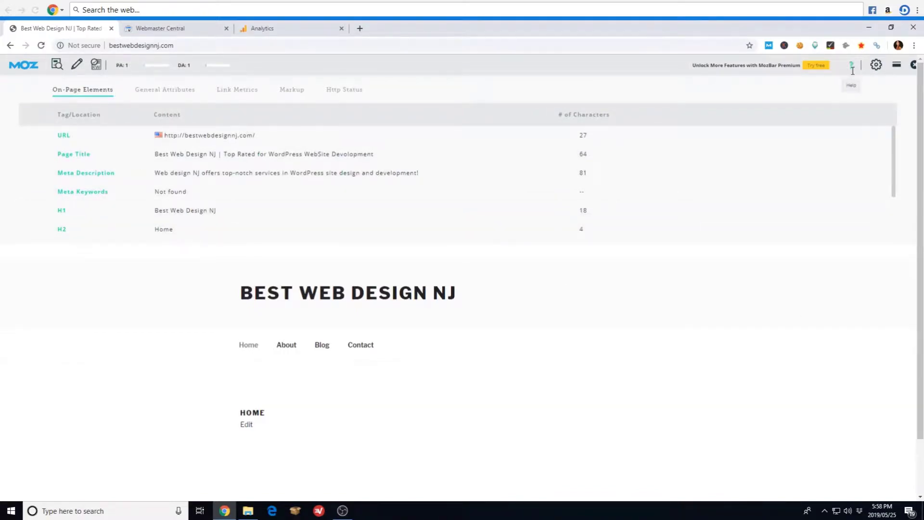
pyautogui.click(914, 65)
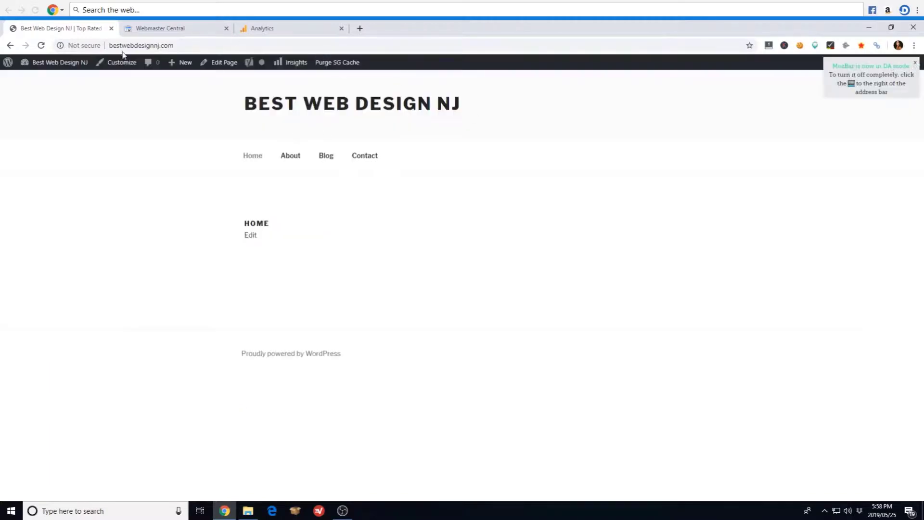
# Open the Home page for editing and add an H2 heading reading "Top rated company for WordPress Site Design"
pyautogui.moveTo(68, 63)
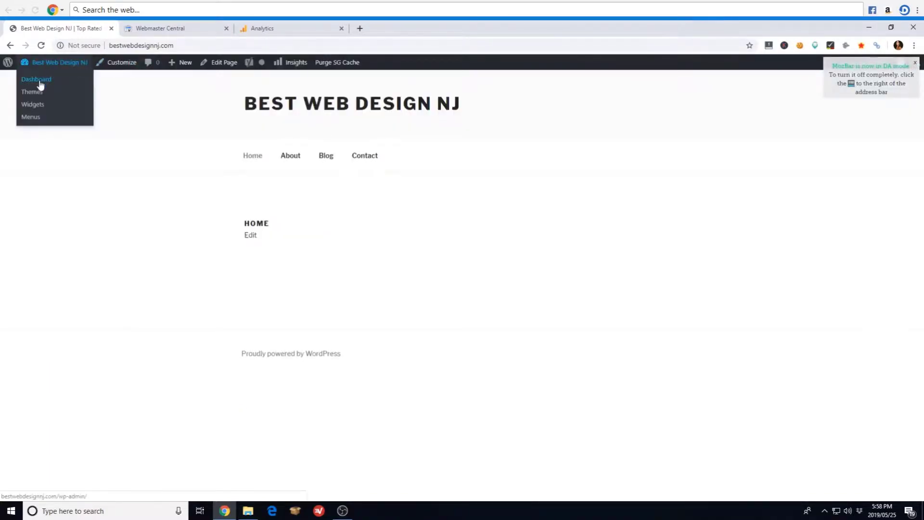
pyautogui.click(222, 63)
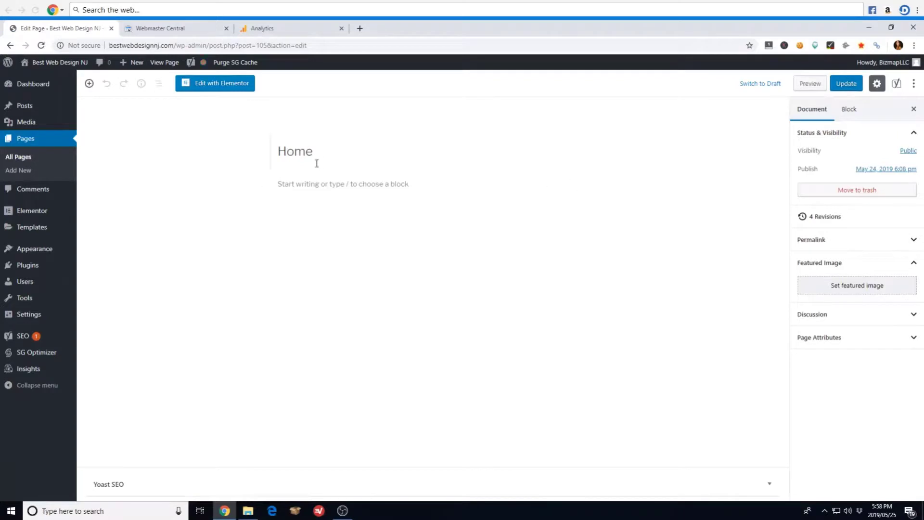
pyautogui.moveTo(136, 64)
pyautogui.click(399, 187)
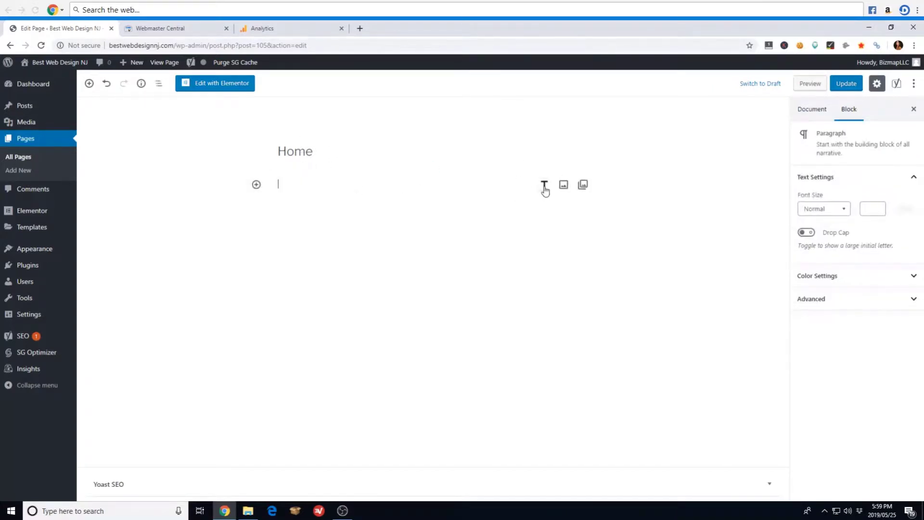
pyautogui.click(544, 186)
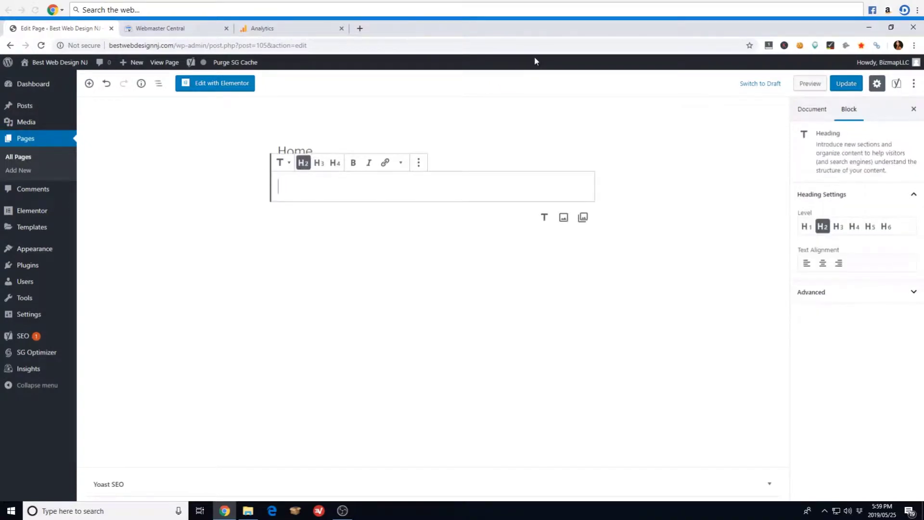
pyautogui.write('N')
pyautogui.press('BackSpace')
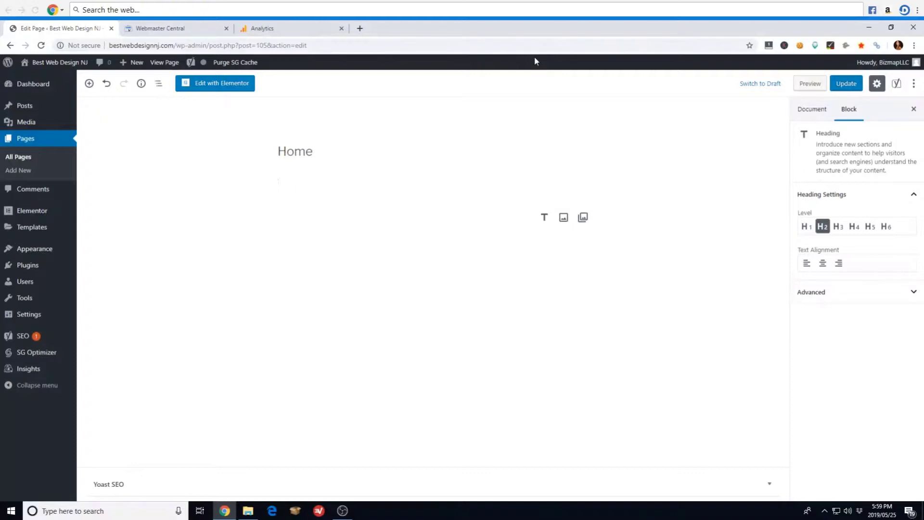
pyautogui.write('Top rated company ')
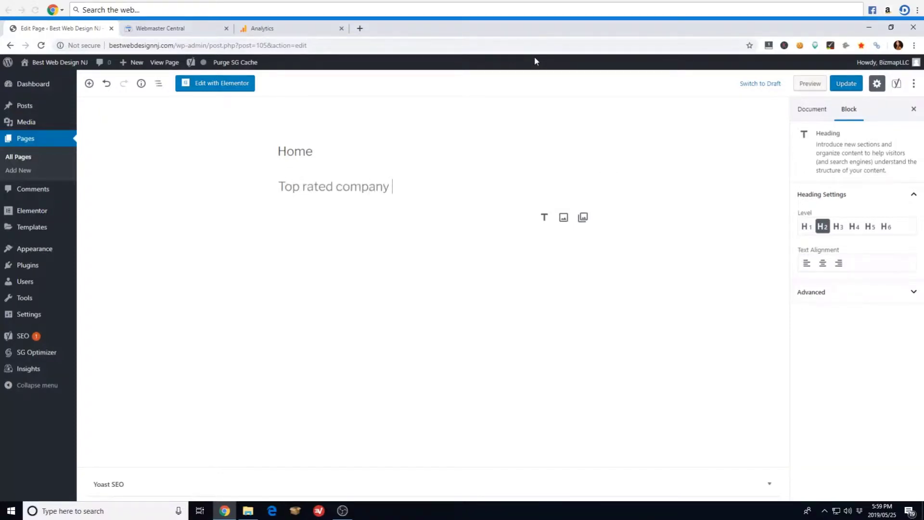
pyautogui.write('for WordPress ')
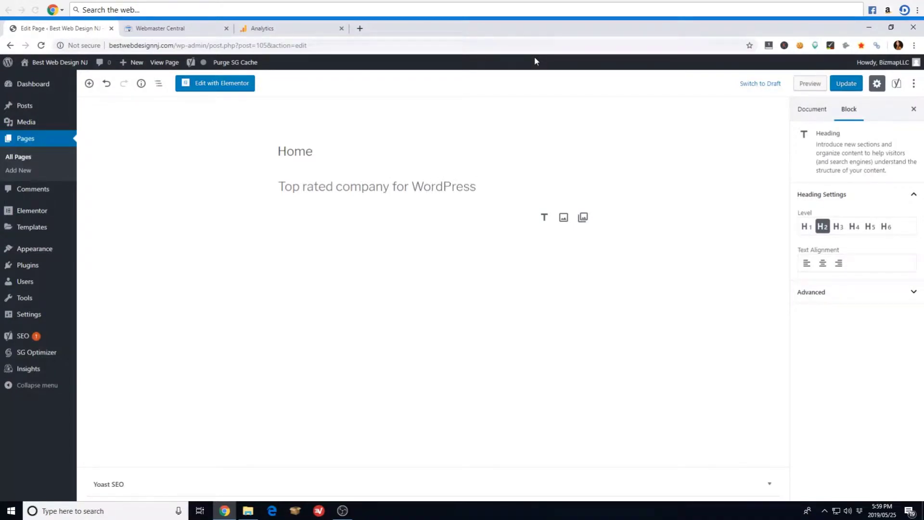
pyautogui.write('Site Design')
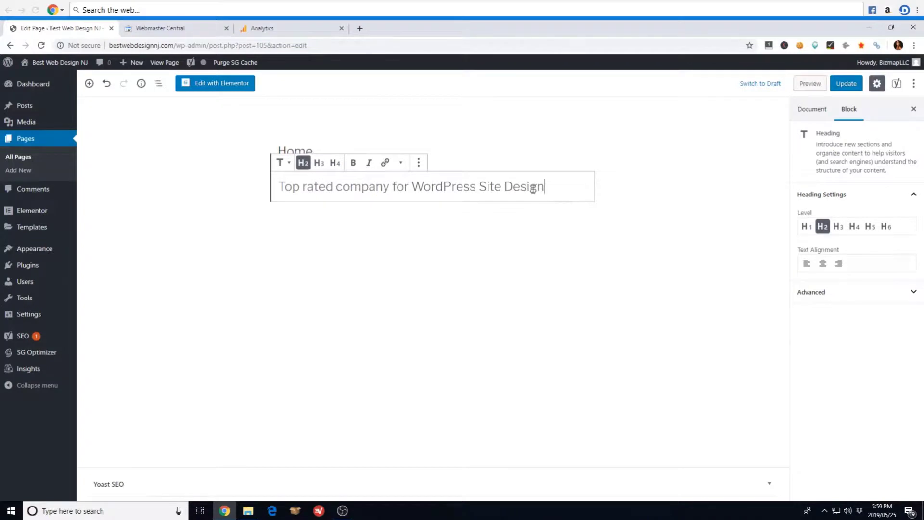
pyautogui.click(545, 234)
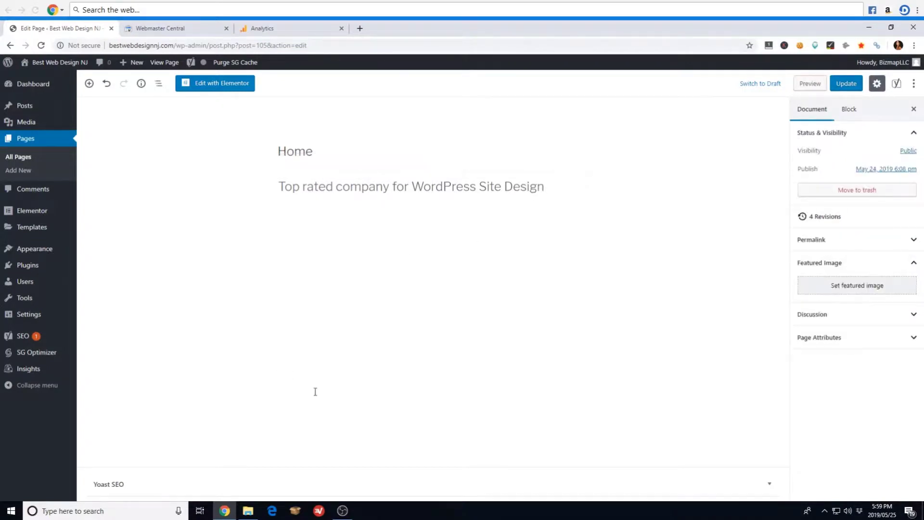
pyautogui.click(430, 186)
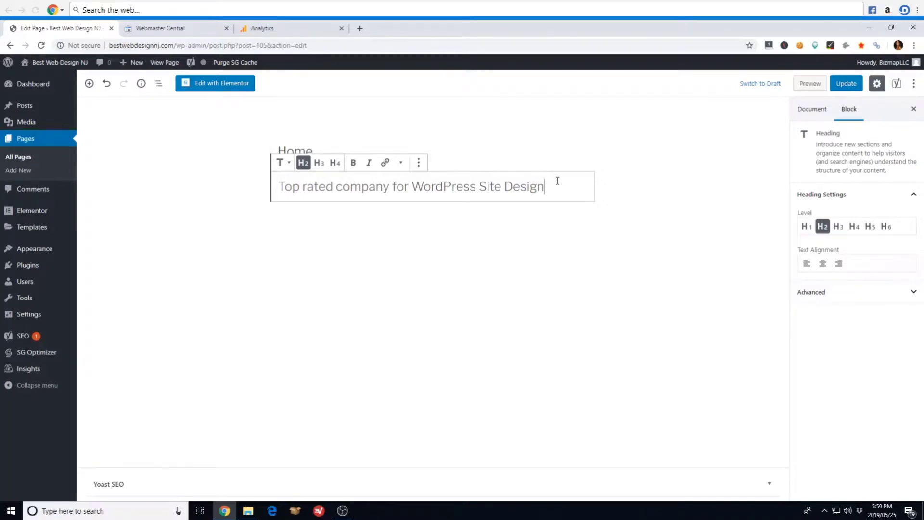
# Add a paragraph below the heading: "Web design NJ provides top rated WordPress site design services. We service all areas but our corporate office is in Parsippany."
pyautogui.press('Return')
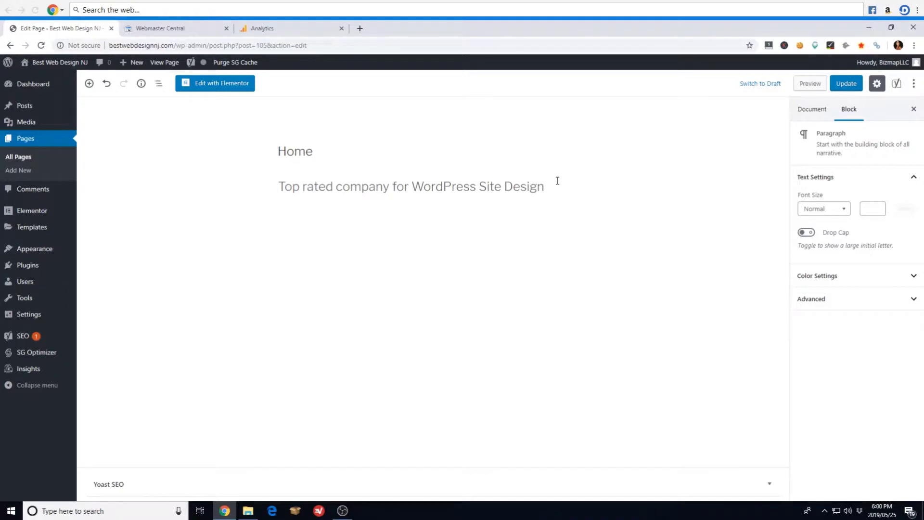
pyautogui.write('web design NJ provides top rated wr')
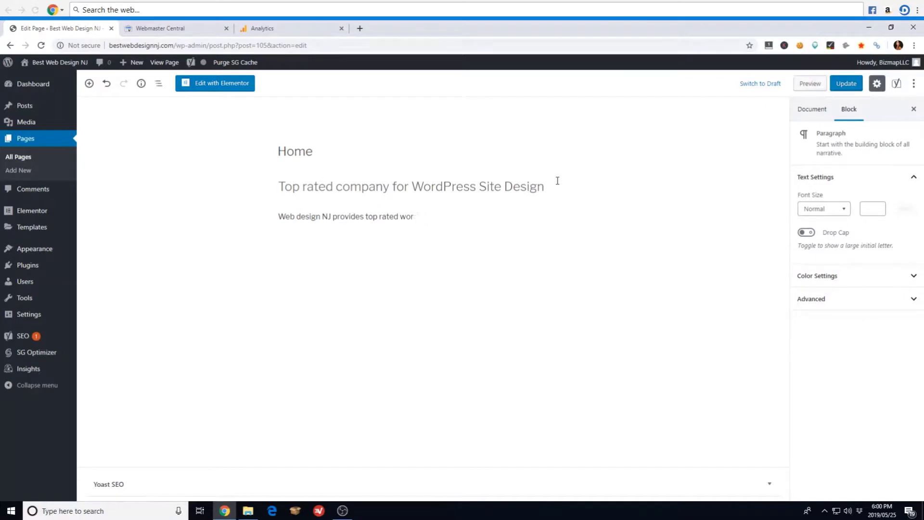
pyautogui.write('WordPress site design servi')
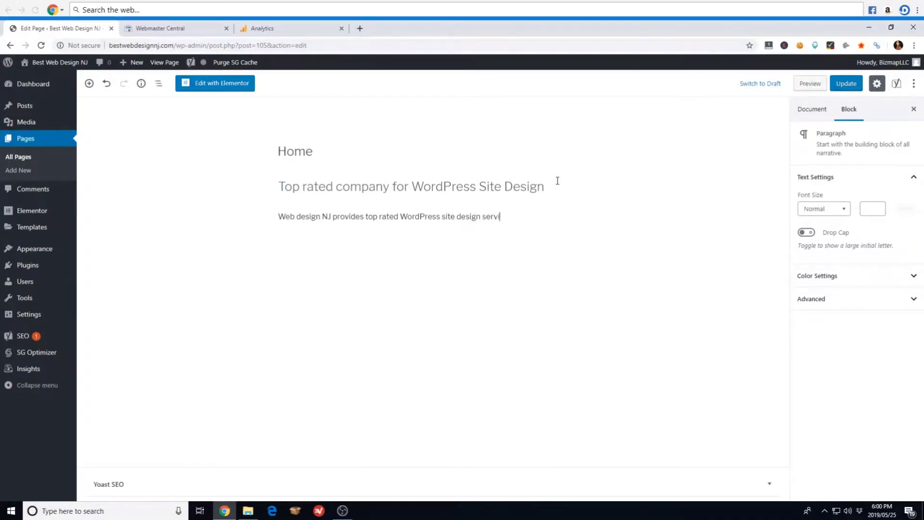
pyautogui.write('ces. We service all areas bu')
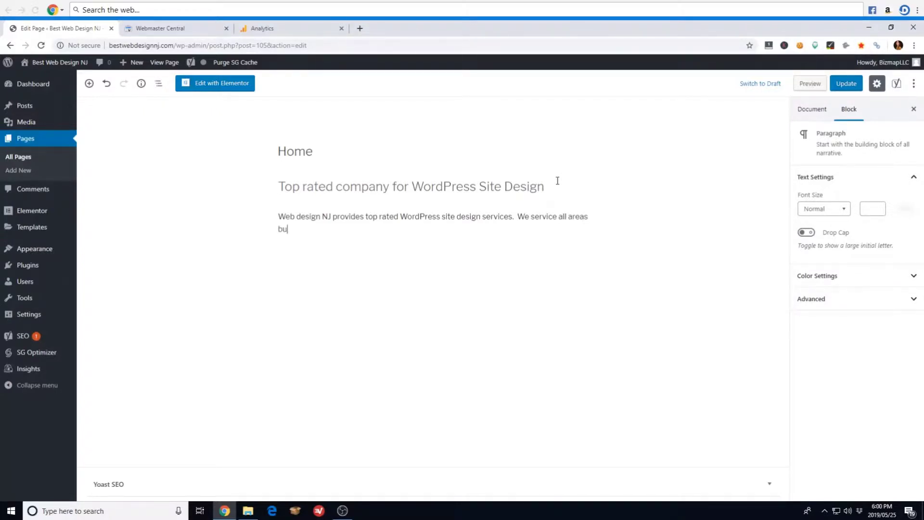
pyautogui.write('corporate office is in Par')
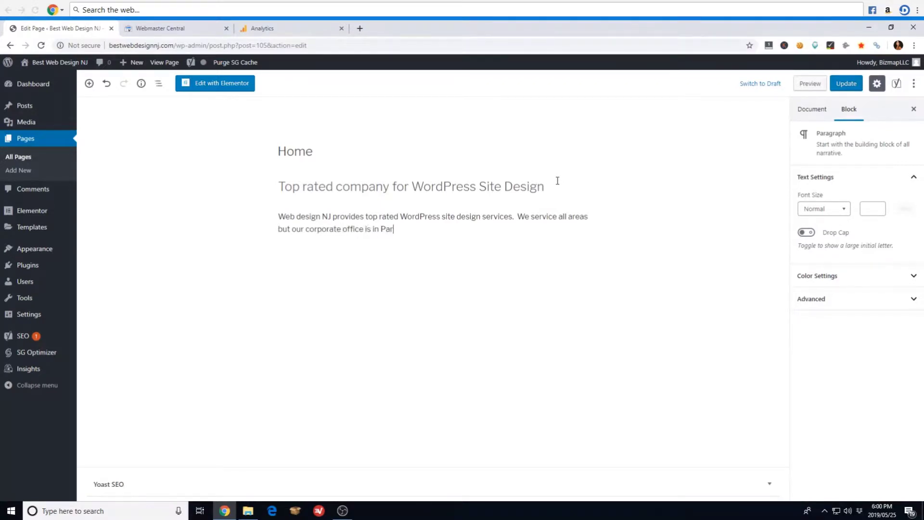
pyautogui.write('sippany.')
# Update the Home page and view it on the live site
pyautogui.click(846, 85)
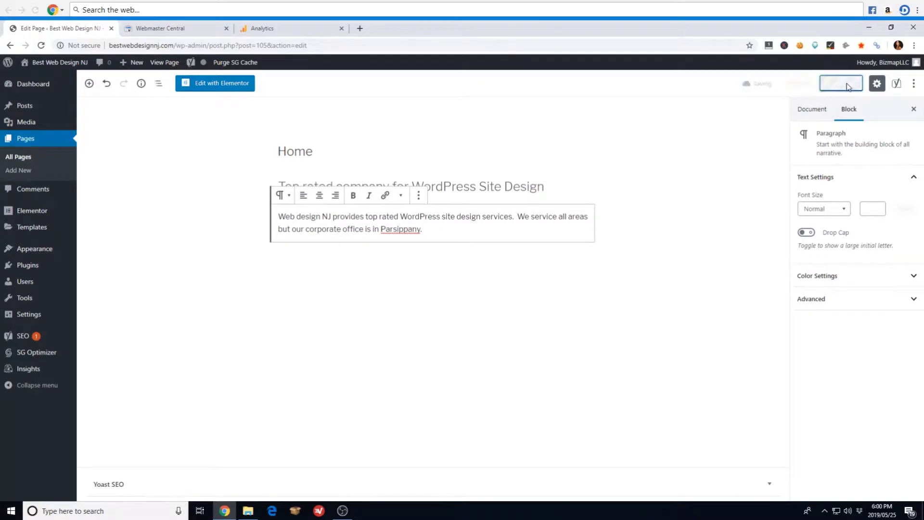
pyautogui.click(166, 63)
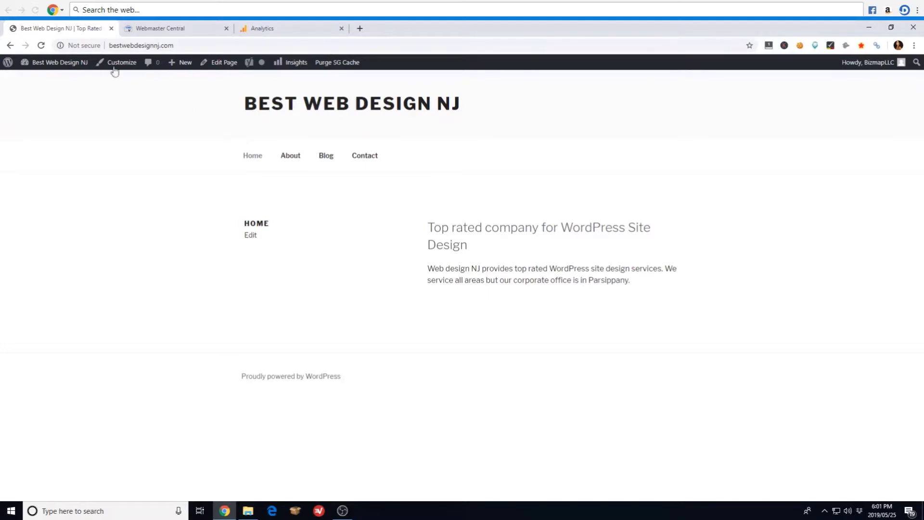
pyautogui.moveTo(50, 68)
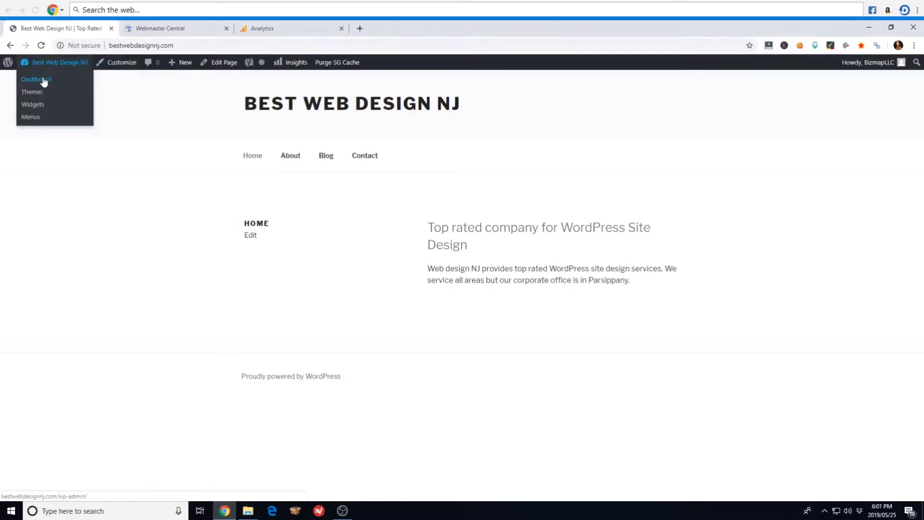
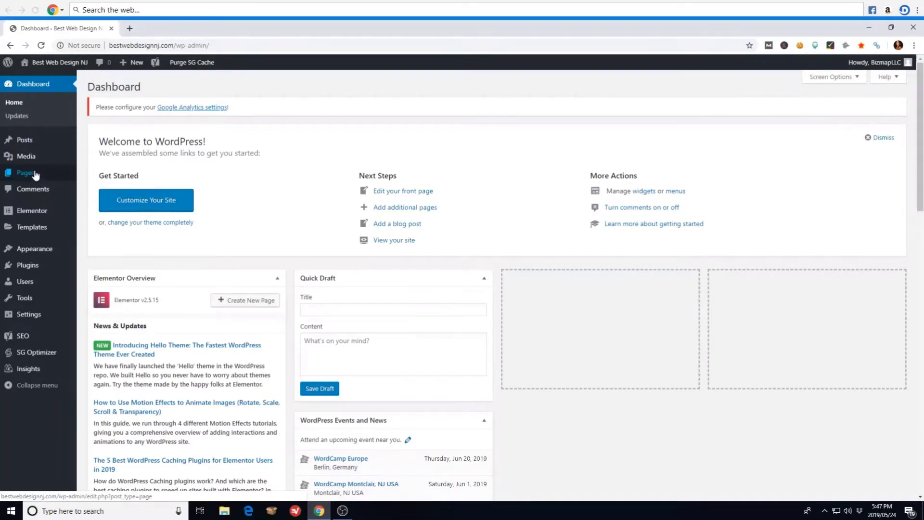
# Create a new page titled "Contact" and publish it
pyautogui.click(33, 173)
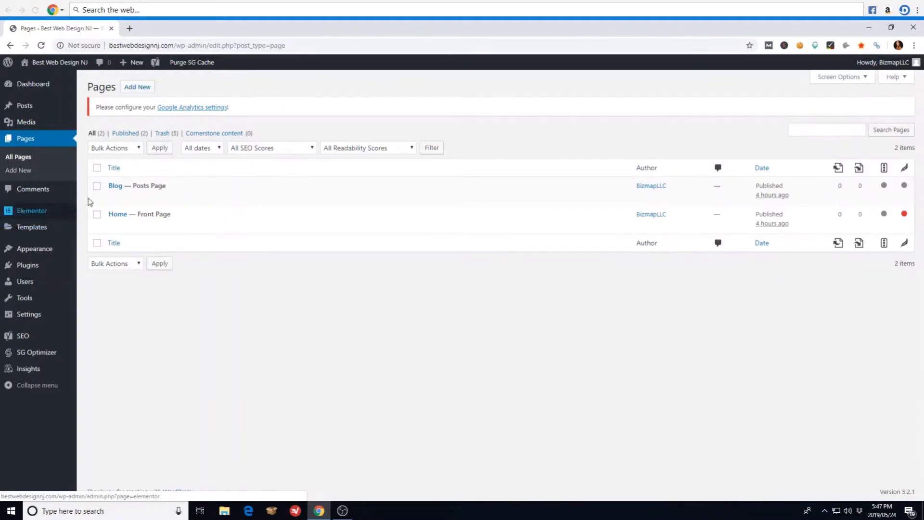
pyautogui.click(133, 92)
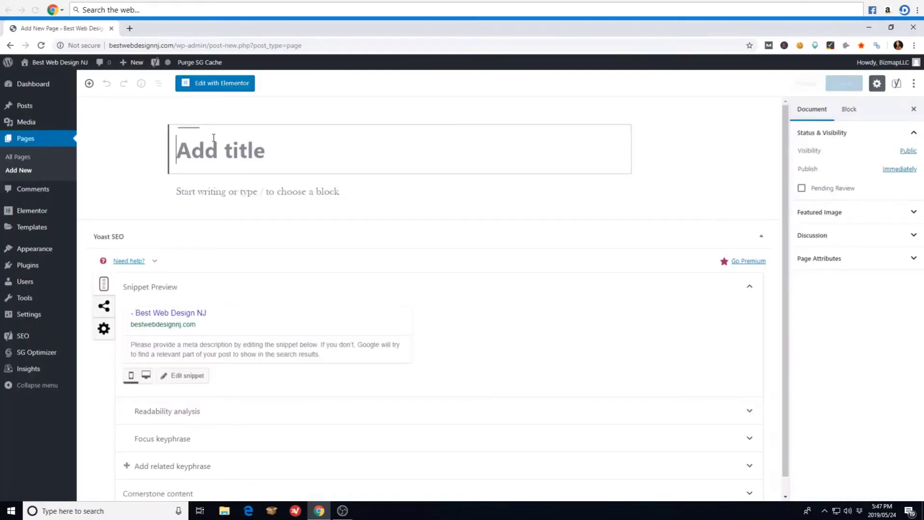
pyautogui.write('Contact')
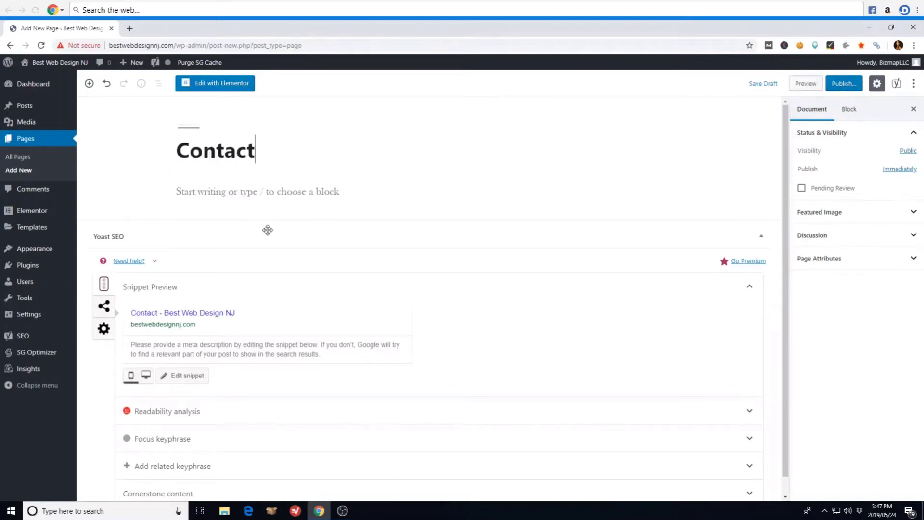
pyautogui.click(844, 84)
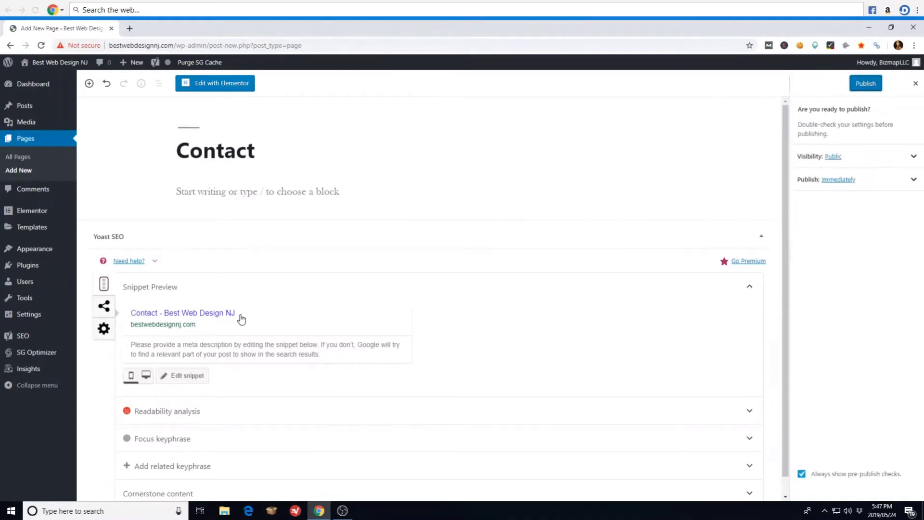
pyautogui.click(17, 171)
pyautogui.click(555, 120)
pyautogui.click(865, 83)
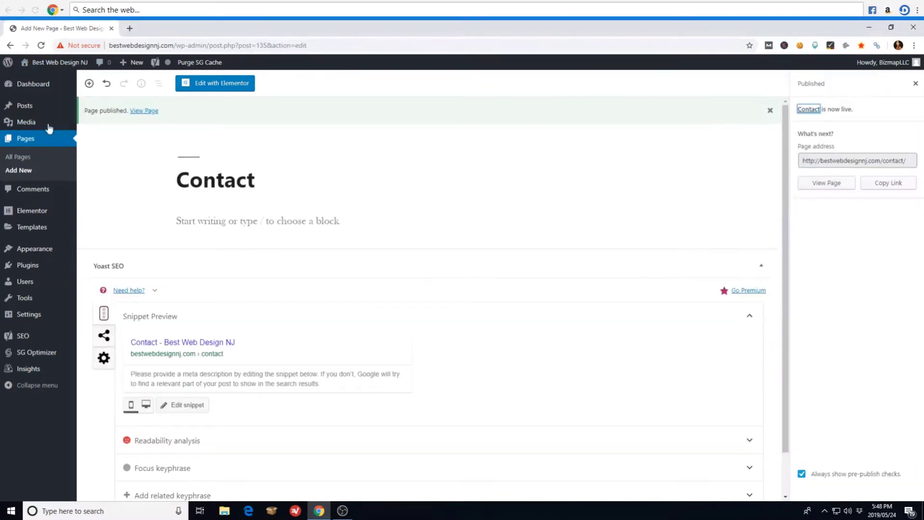
# Create another new page titled "About" and publish it
pyautogui.click(18, 171)
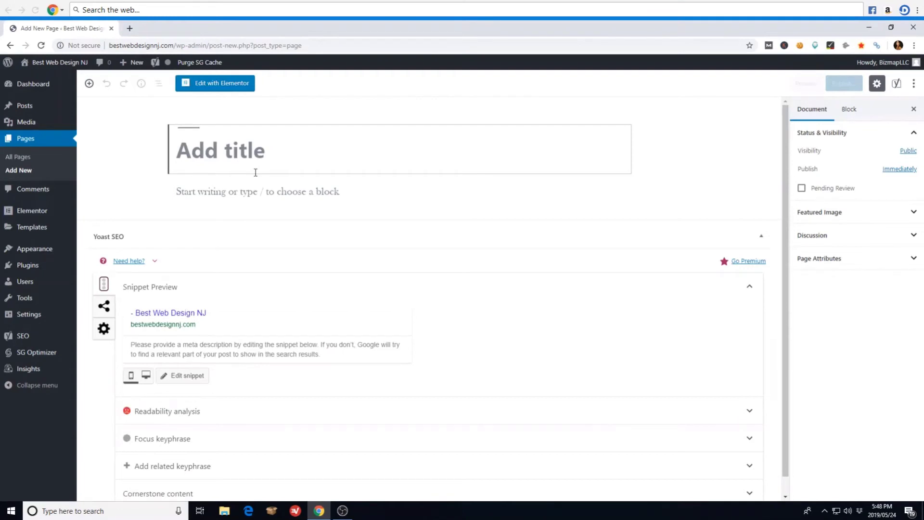
pyautogui.write('About')
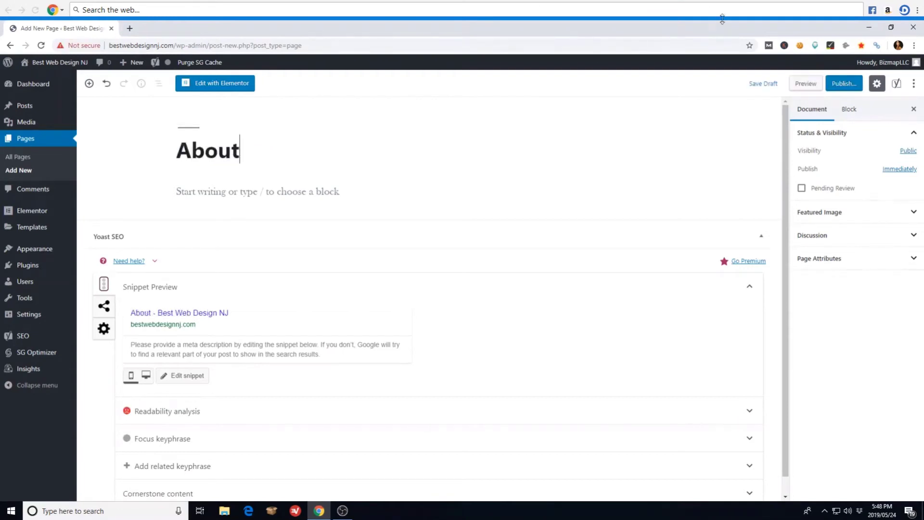
pyautogui.click(843, 86)
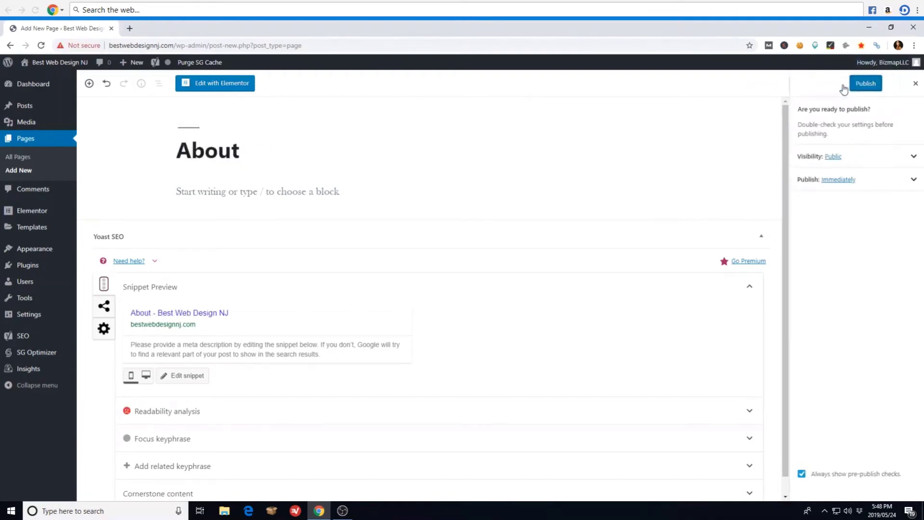
pyautogui.click(873, 84)
# In the theme customizer, add the About and Contact pages to the Navigation menu, place Blog between them, and publish the menu
pyautogui.moveTo(19, 114)
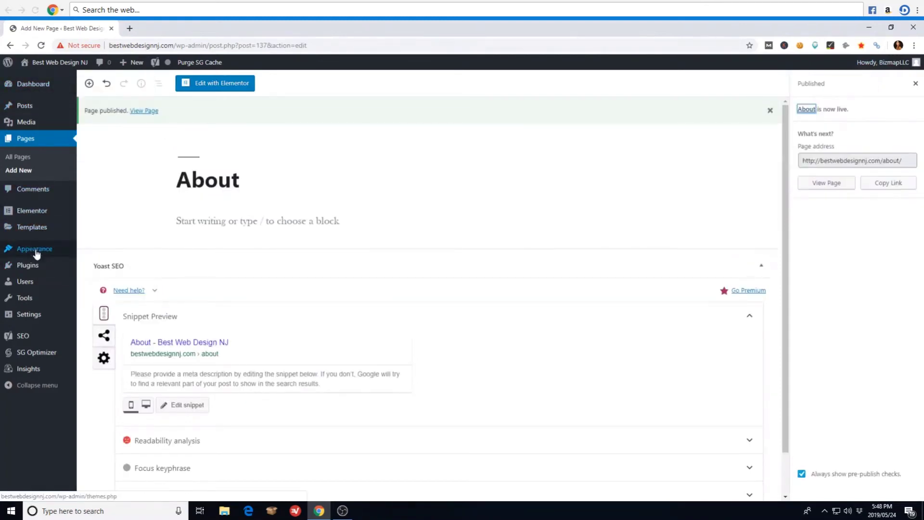
pyautogui.moveTo(41, 255)
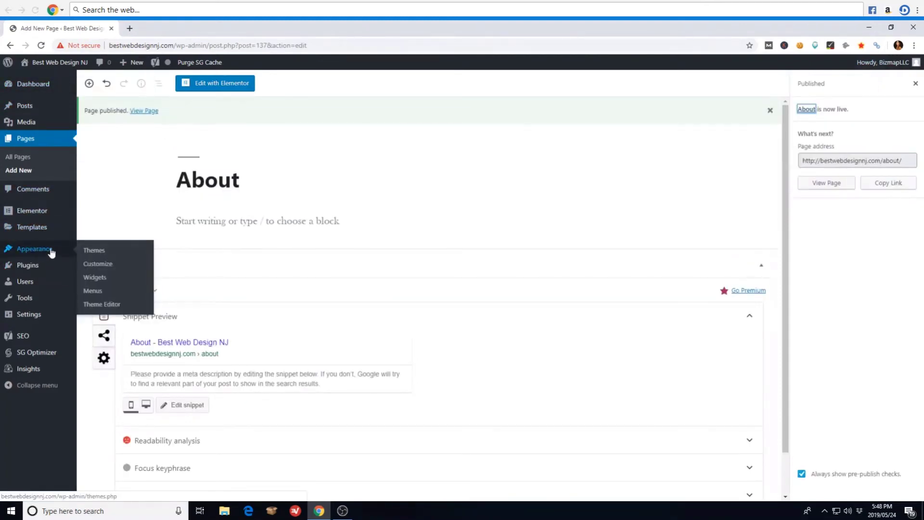
pyautogui.click(101, 269)
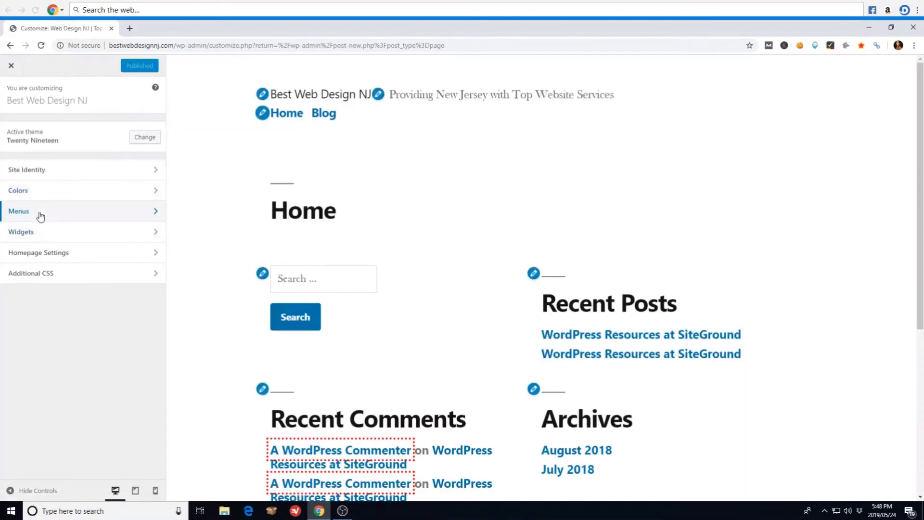
pyautogui.click(39, 213)
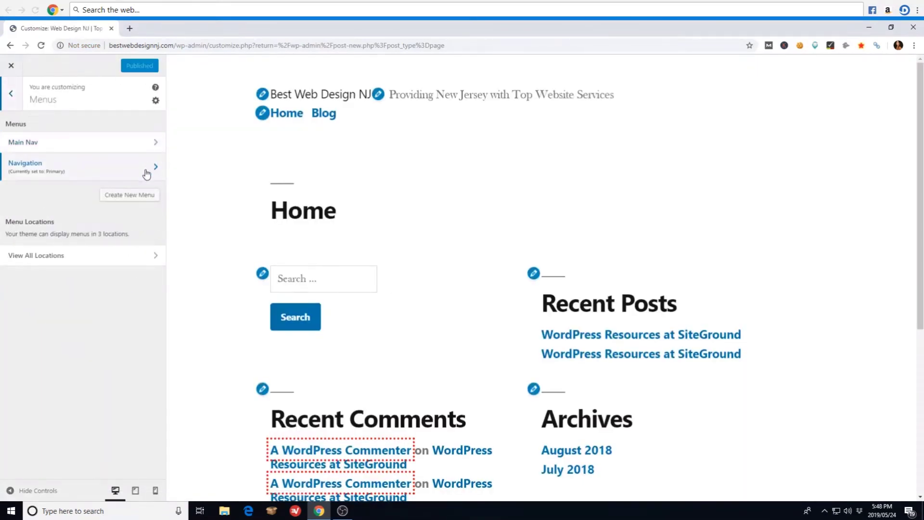
pyautogui.click(146, 174)
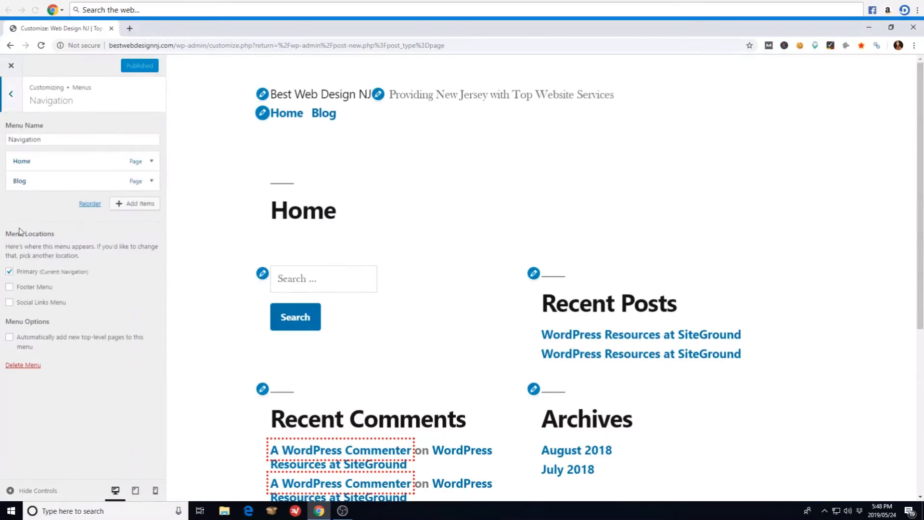
pyautogui.click(147, 204)
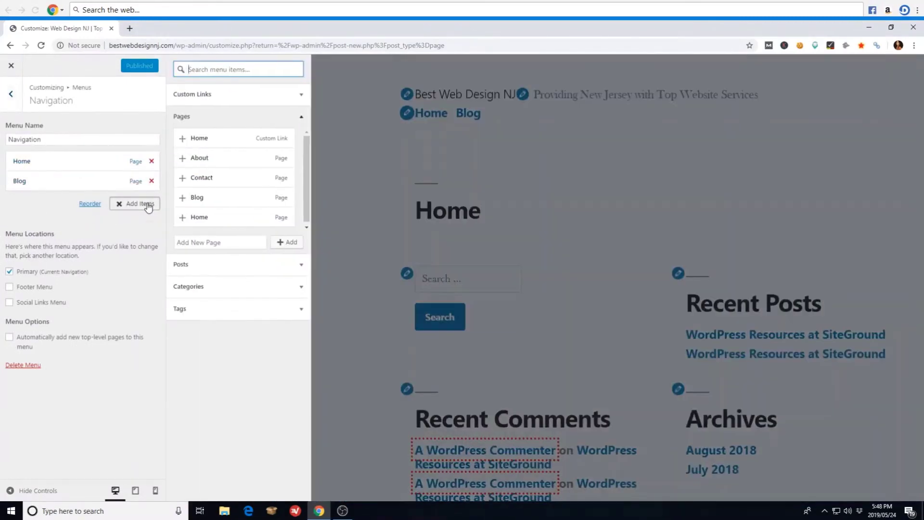
pyautogui.click(207, 162)
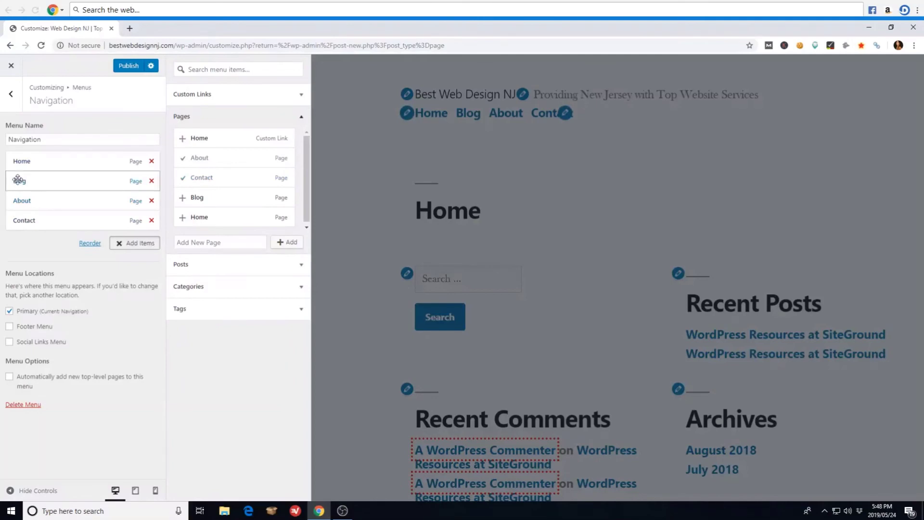
pyautogui.moveTo(18, 181); pyautogui.dragTo(19, 200)
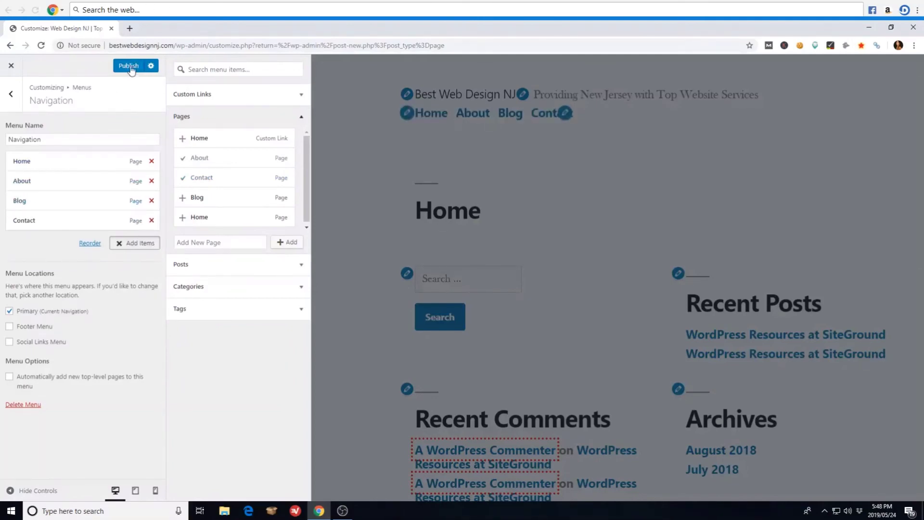
pyautogui.click(129, 65)
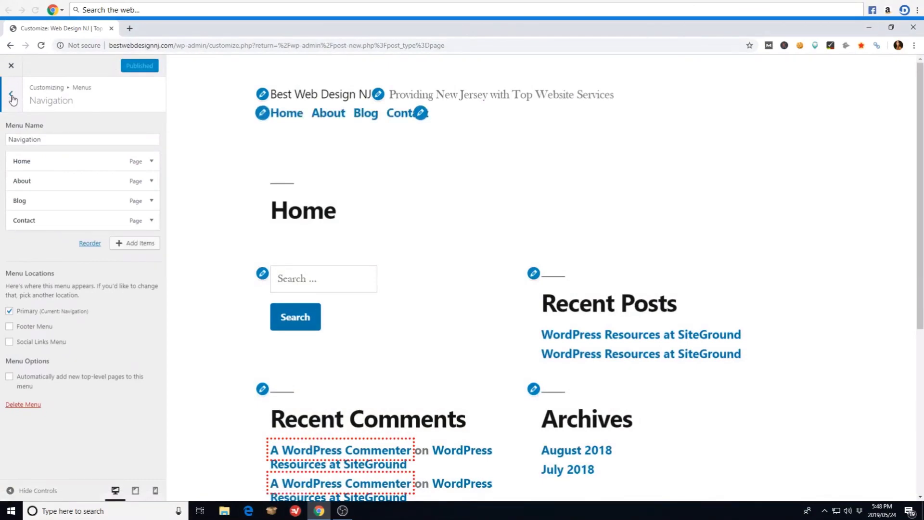